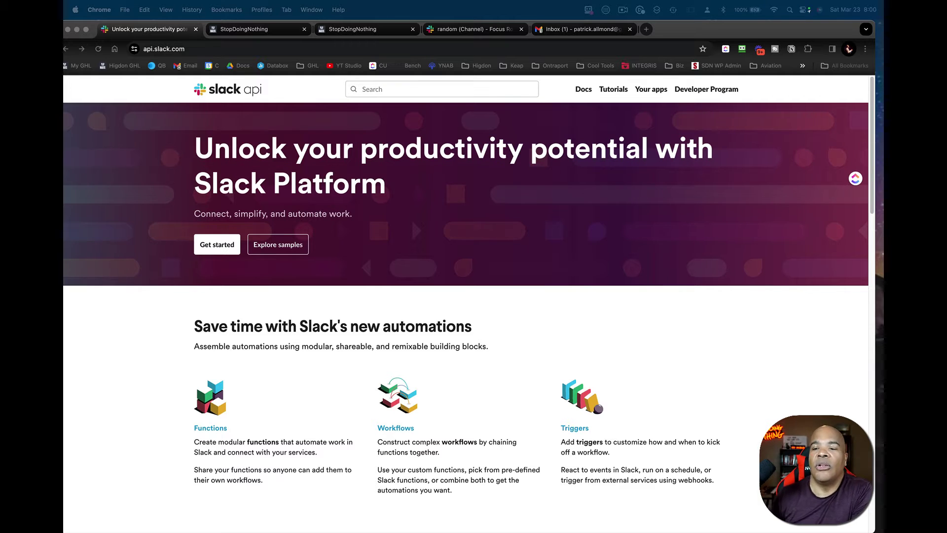
- Focus the browser window showing the Slack Platform home page
left_click(460, 390)
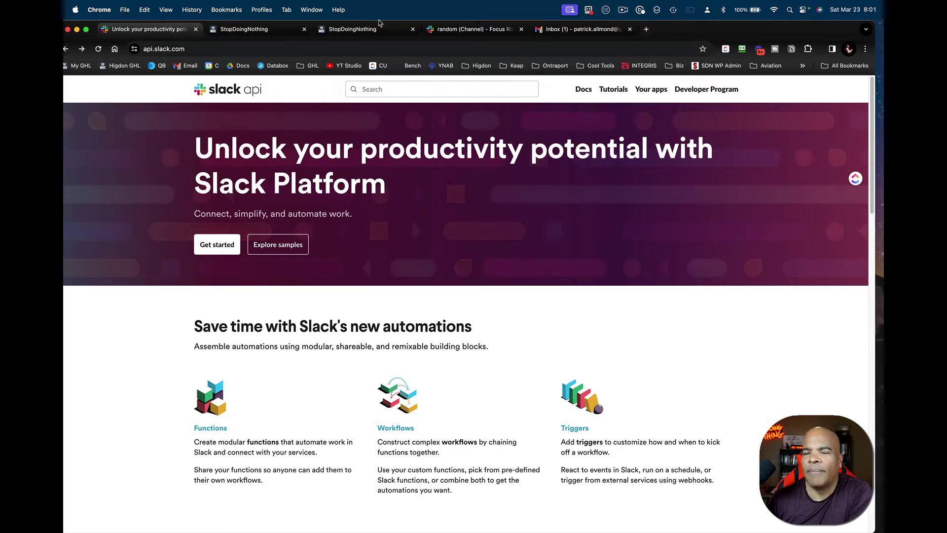
left_click(267, 33)
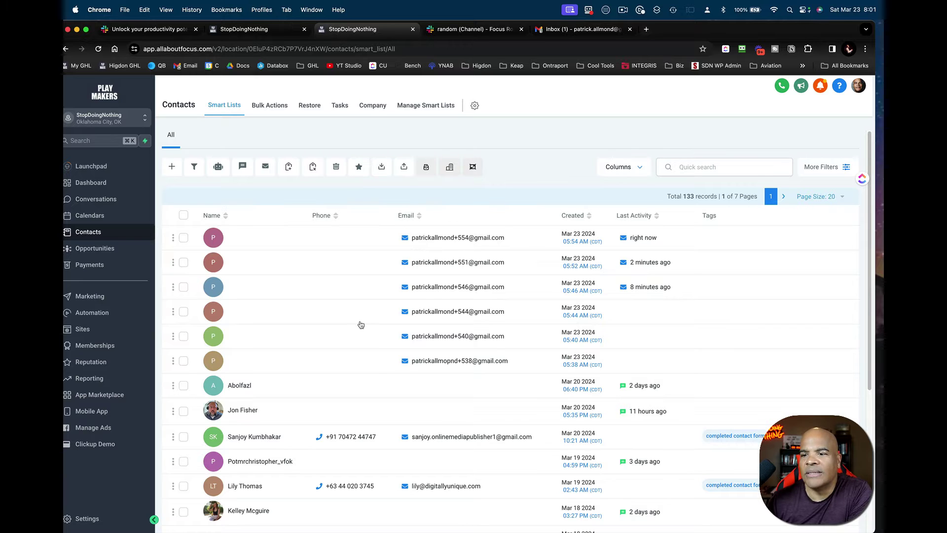
left_click(492, 30)
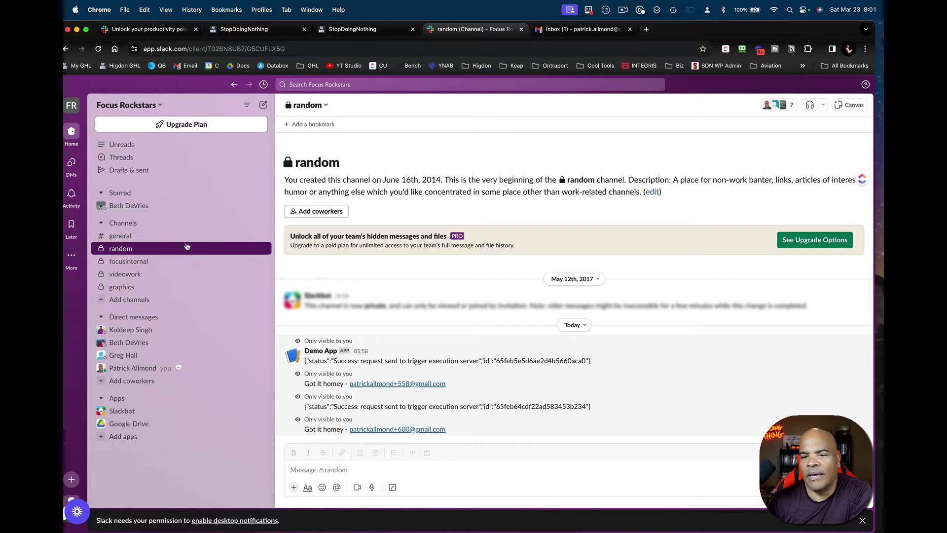
left_click(555, 31)
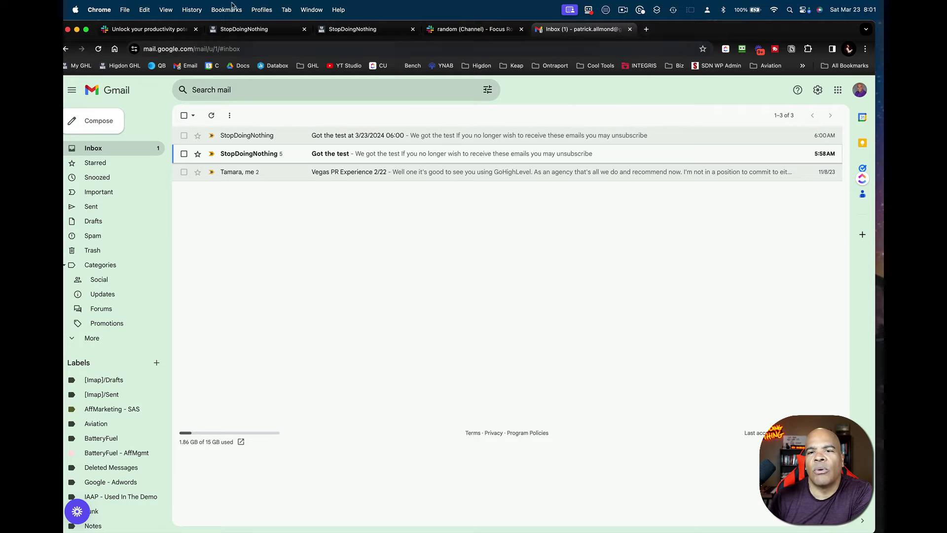
left_click(148, 29)
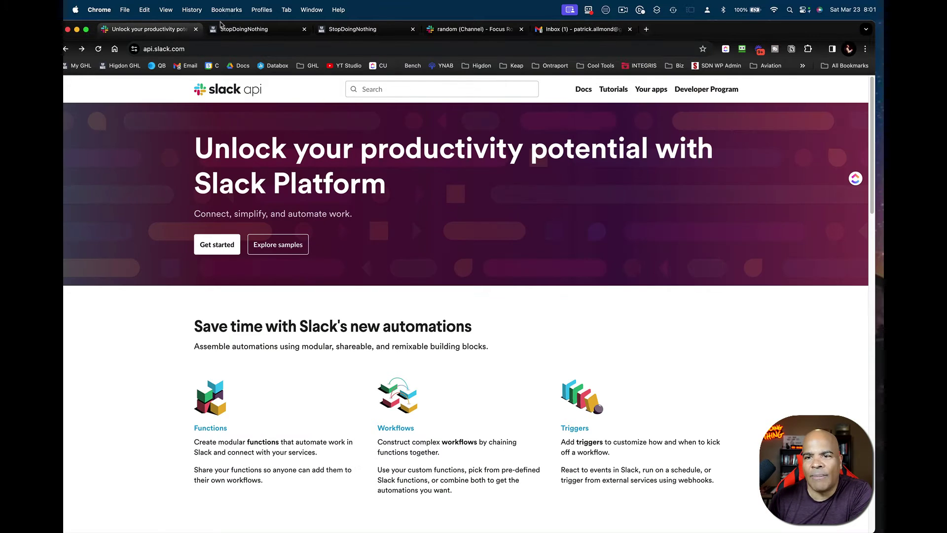
left_click(248, 31)
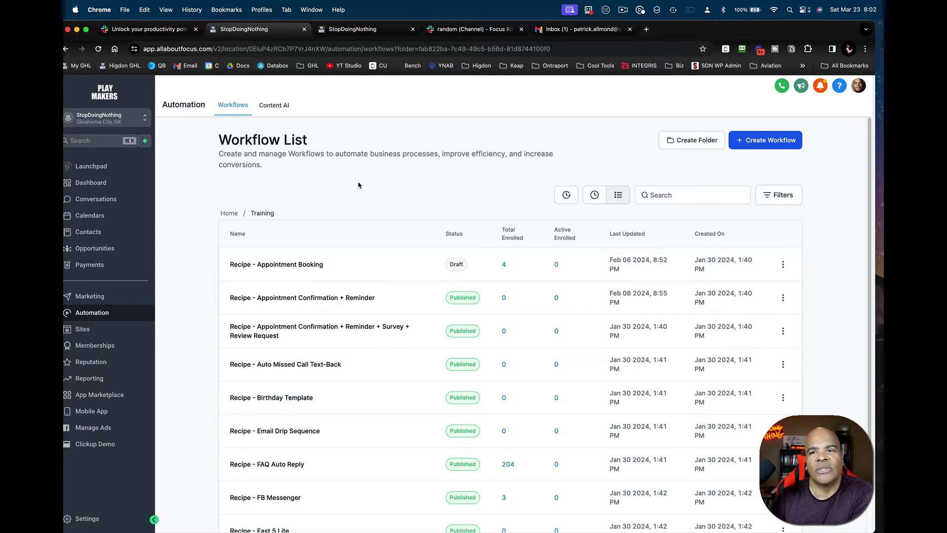
- Create a blank workflow named 'aaaa testing slack workflow on 3-23'
left_click(760, 139)
left_click(368, 272)
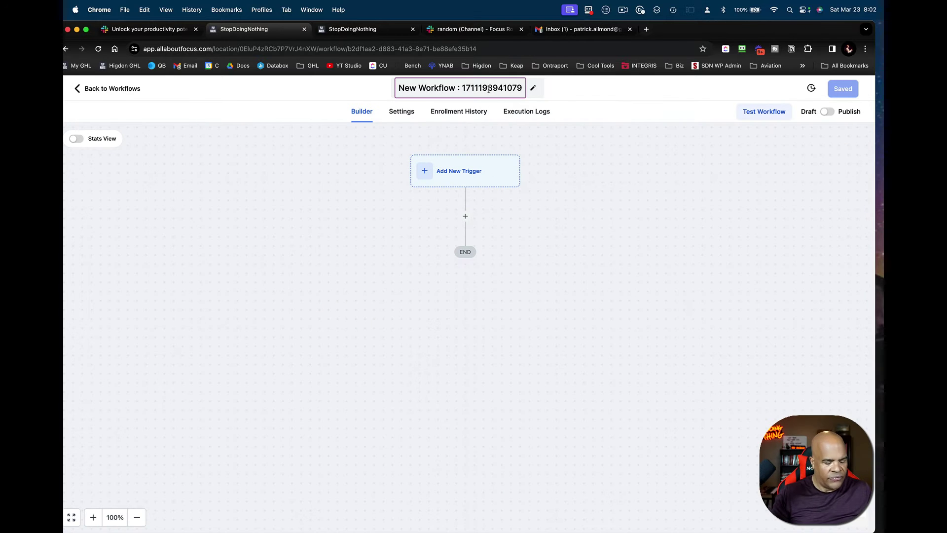
key("super+s")
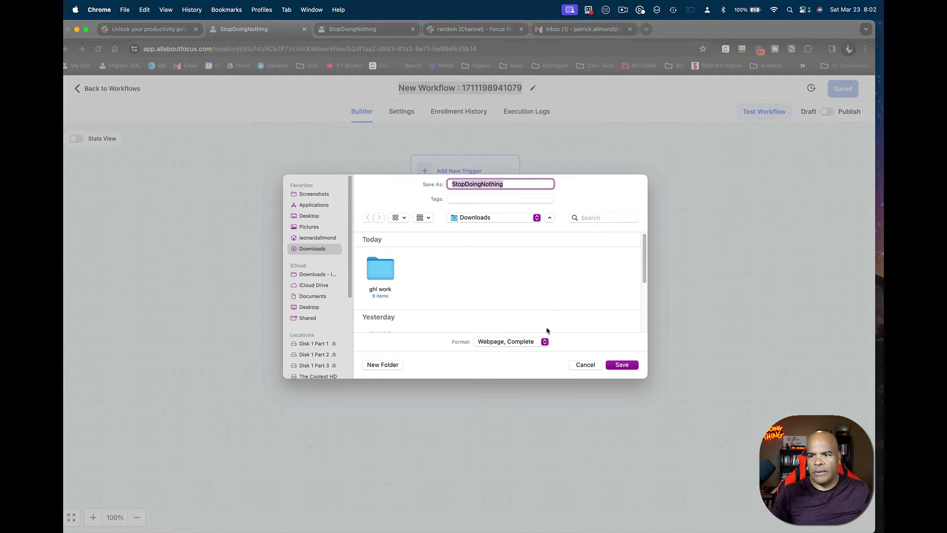
left_click(585, 364)
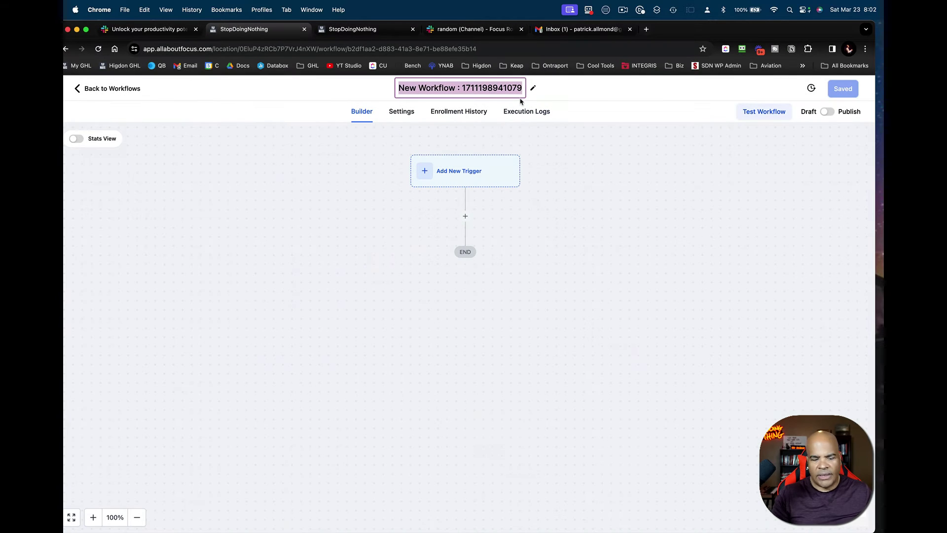
type("aaaa")
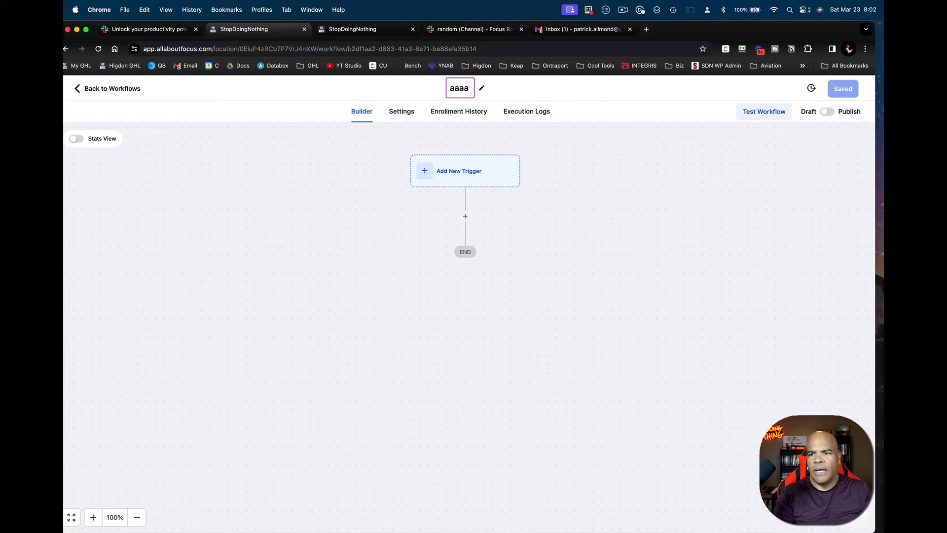
type(" testing sa")
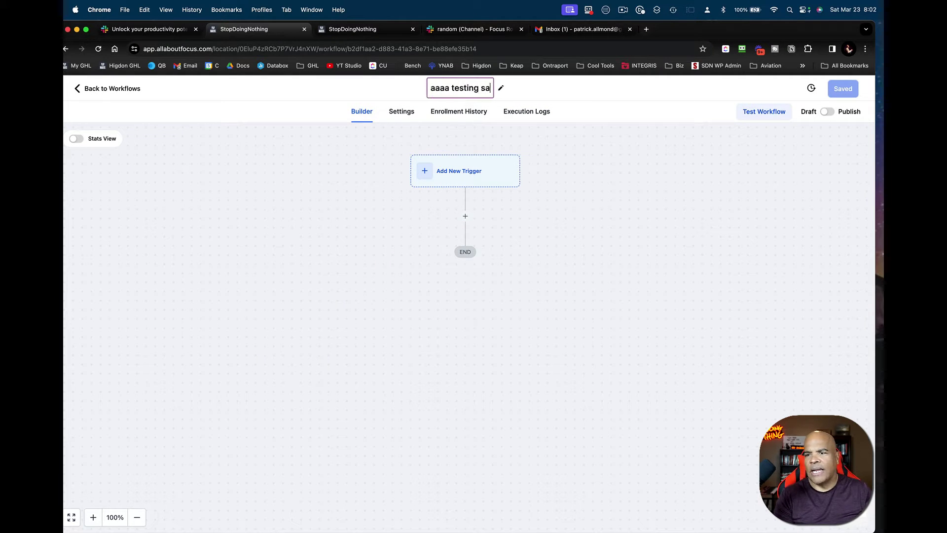
key("BackSpace")
type("lack workf")
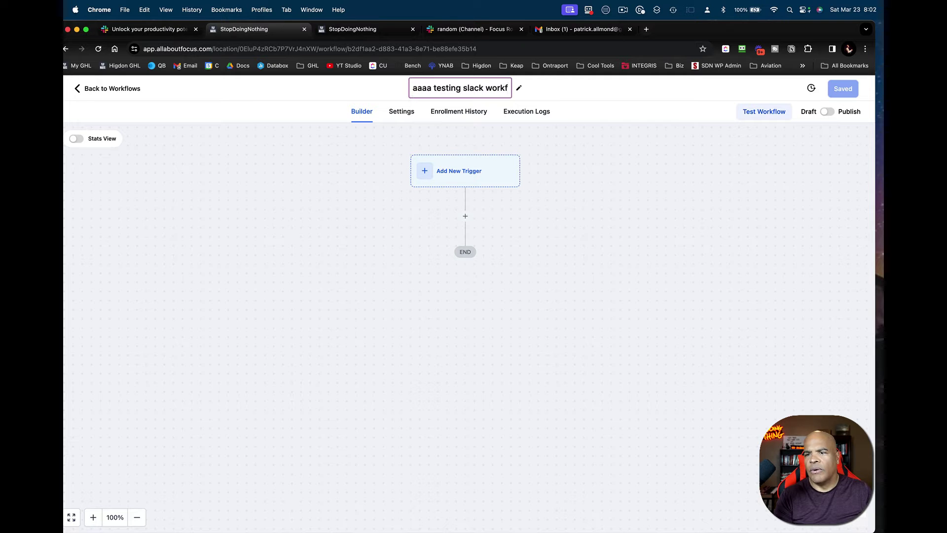
type("low on")
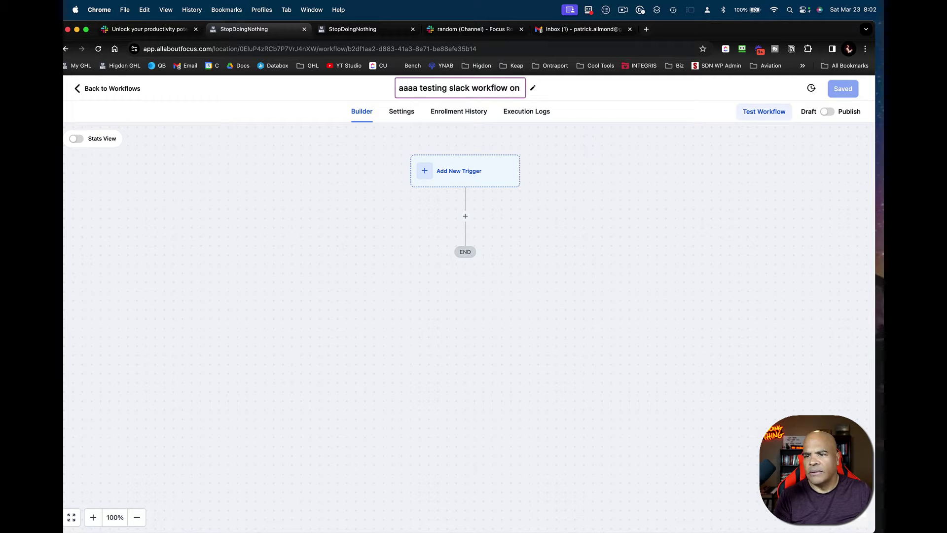
type(" 3-23")
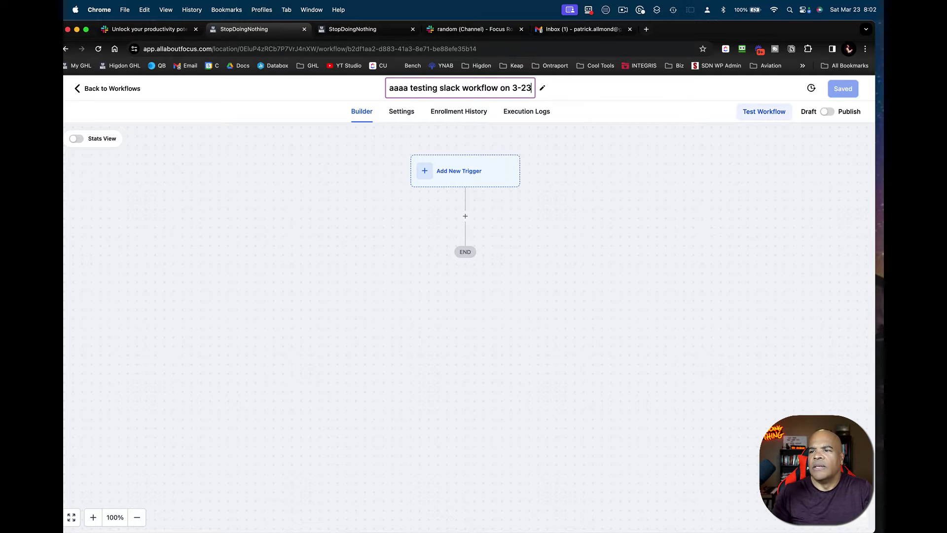
left_click(611, 157)
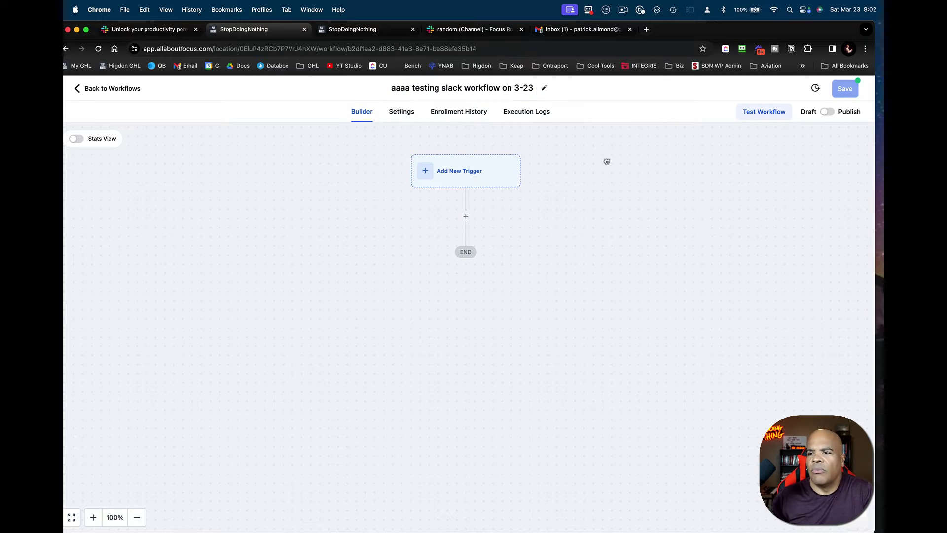
- Enable Allow re-entry in the workflow settings and save the workflow
left_click(402, 113)
left_click(189, 227)
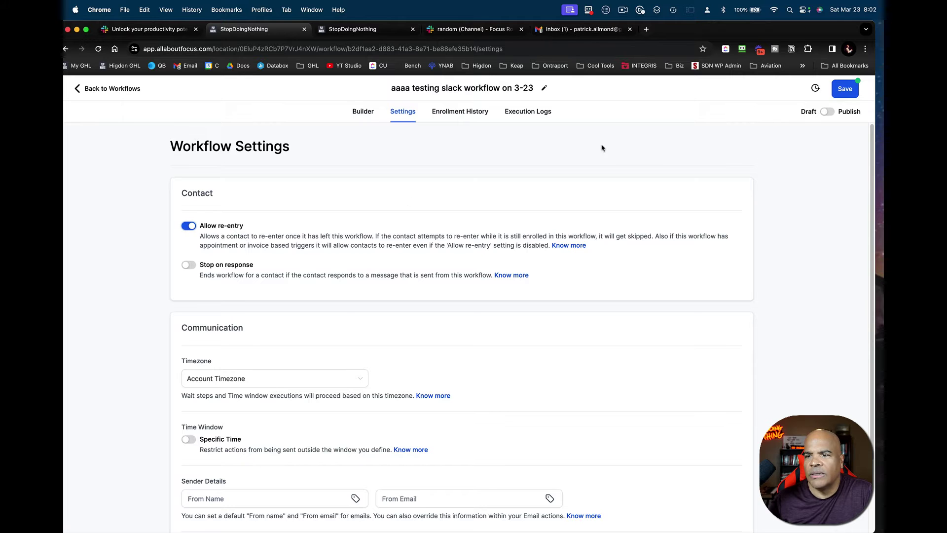
left_click(368, 113)
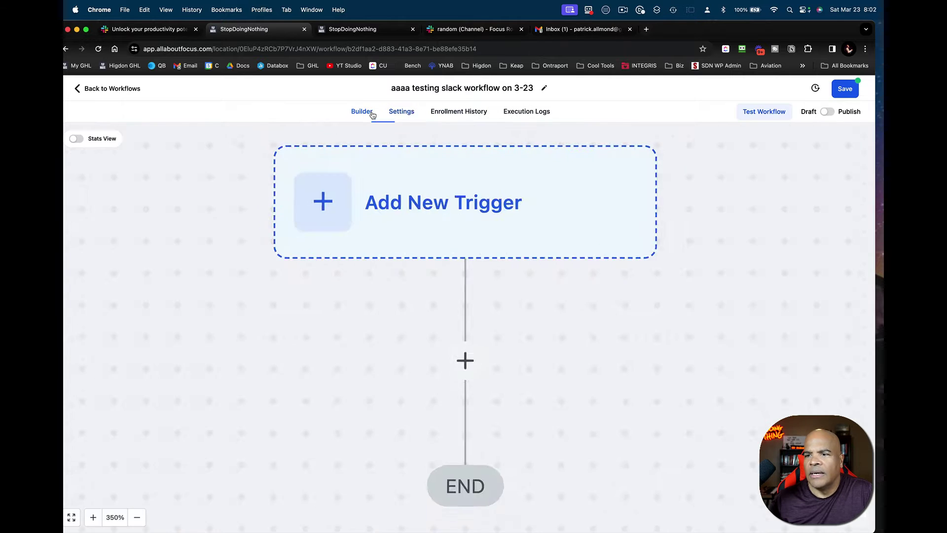
left_click(843, 93)
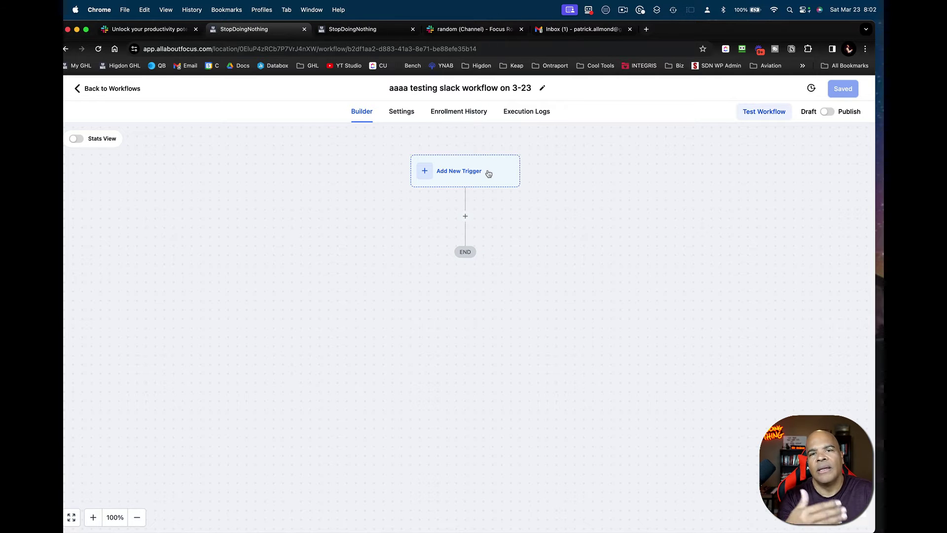
- Add an Inbound Webhook trigger and select its generated webhook URL for copying
left_click(487, 172)
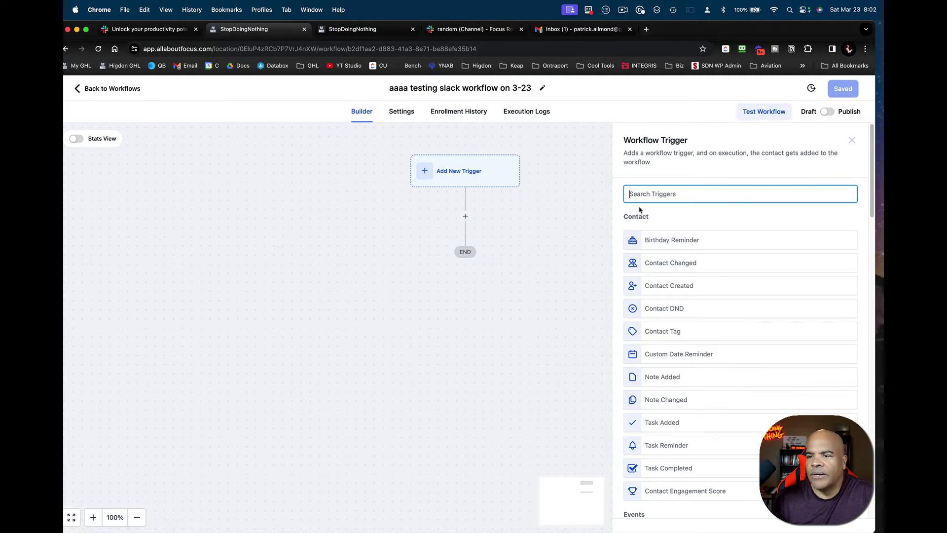
scroll(683, 292, "down", 1)
scroll(684, 291, "down", 3)
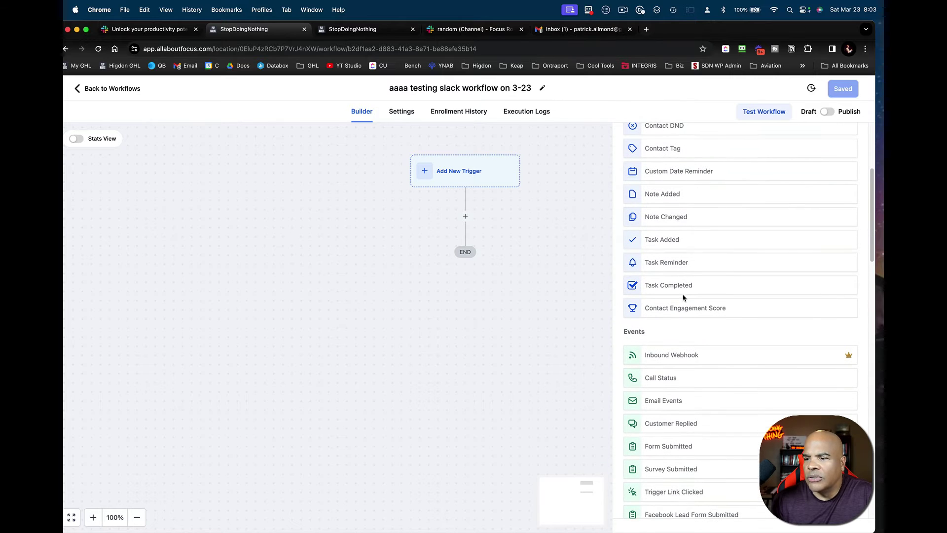
left_click(681, 358)
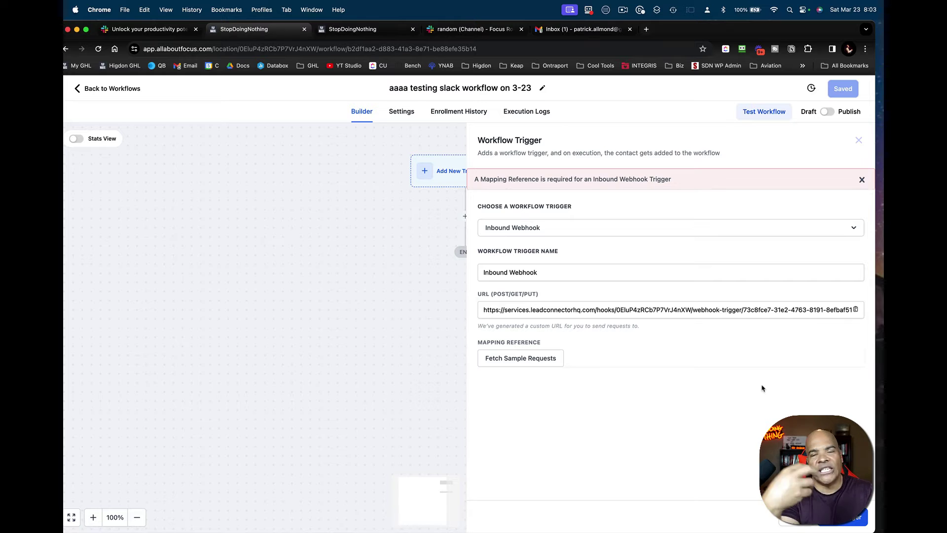
left_click(778, 314)
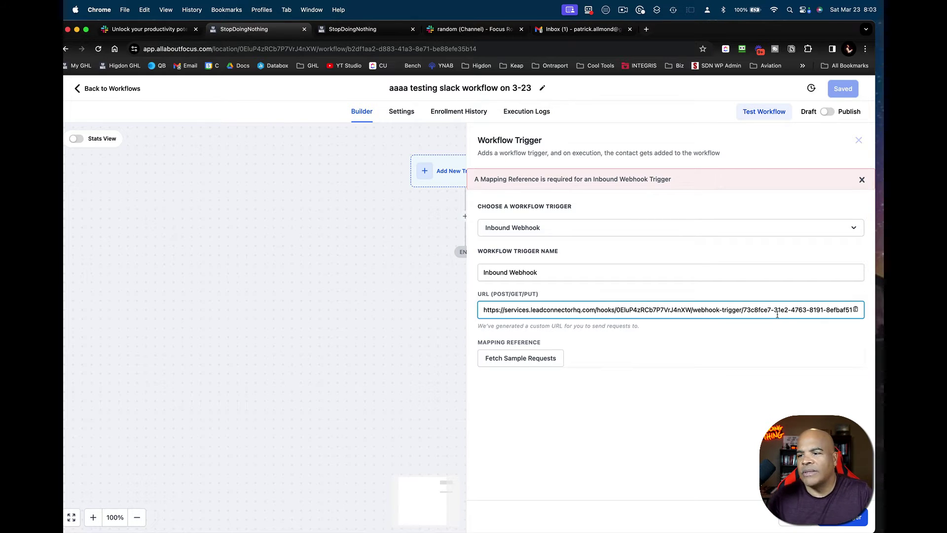
key("super+a")
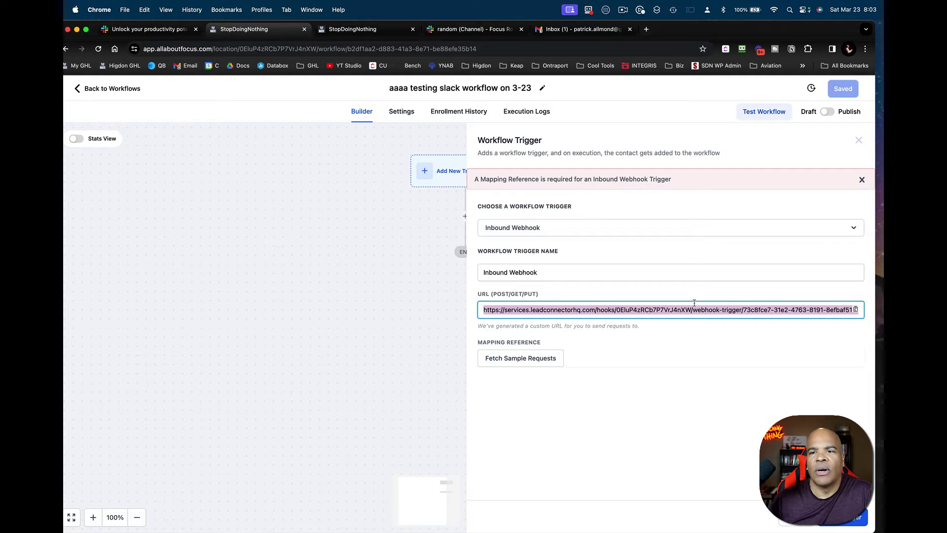
- Start a new Slack app from a manifest in the Focus Rockstars workspace
left_click(182, 31)
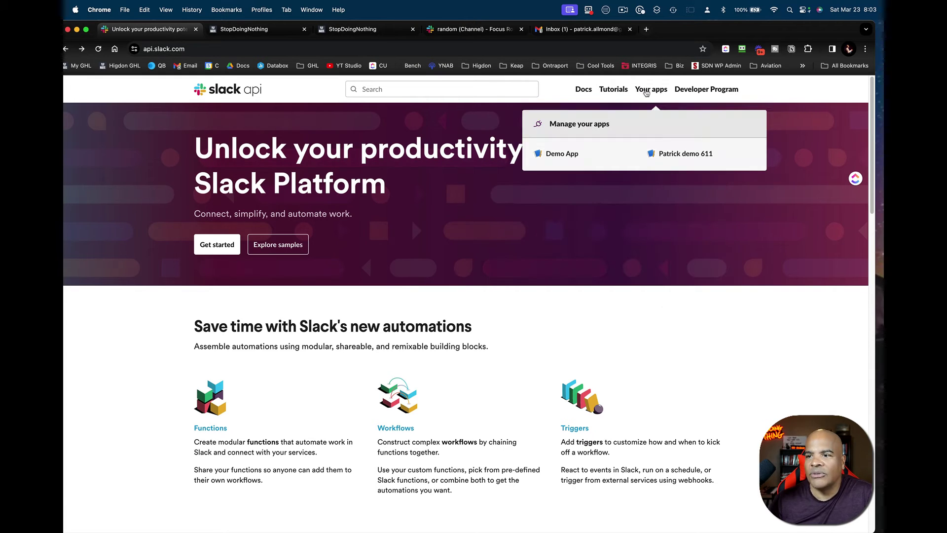
left_click(650, 92)
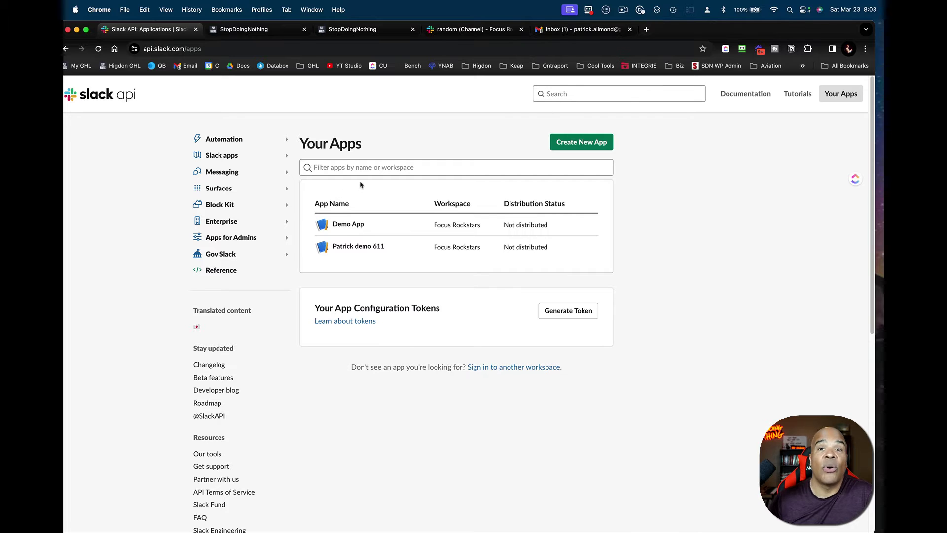
left_click(596, 144)
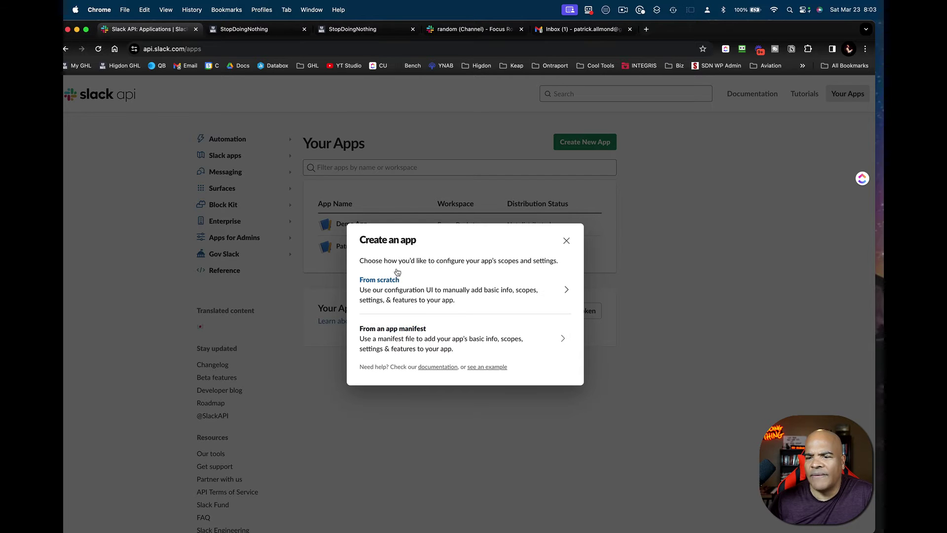
left_click(406, 330)
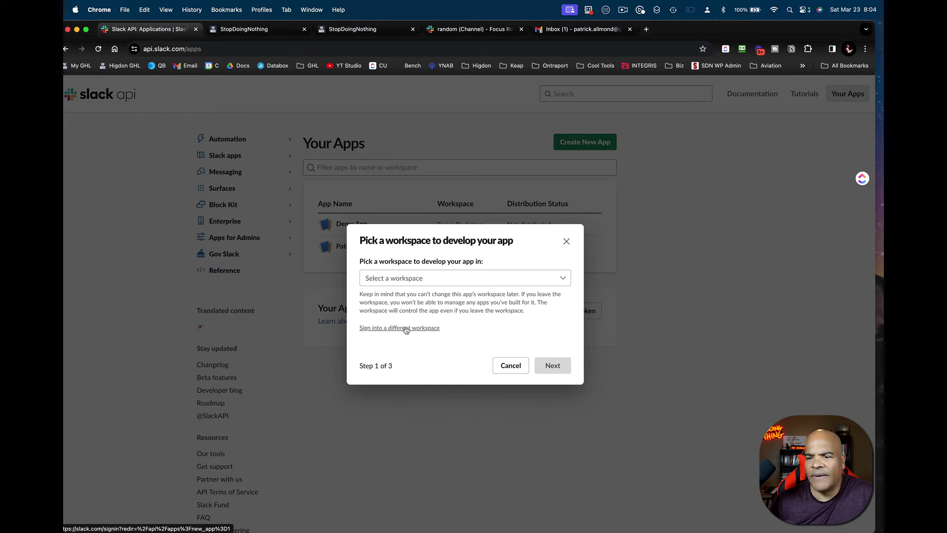
left_click(435, 279)
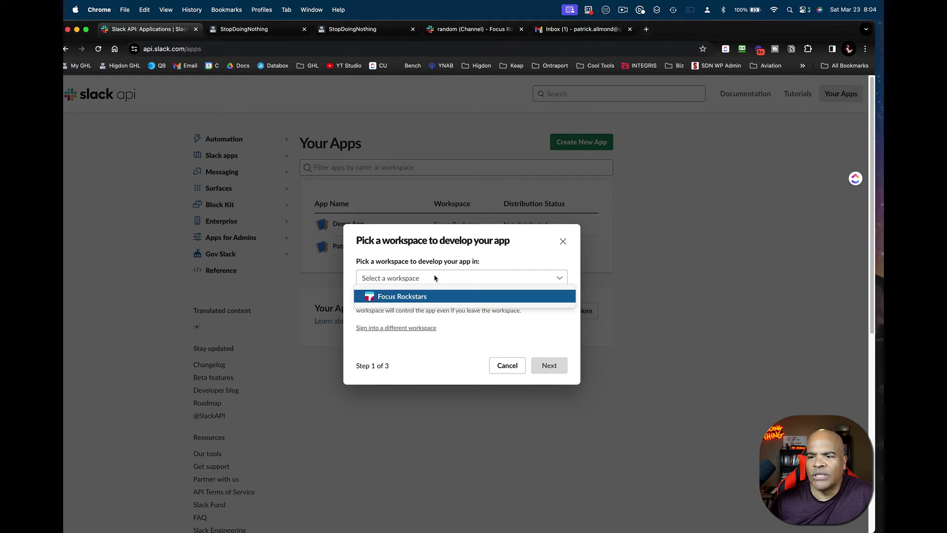
left_click(413, 297)
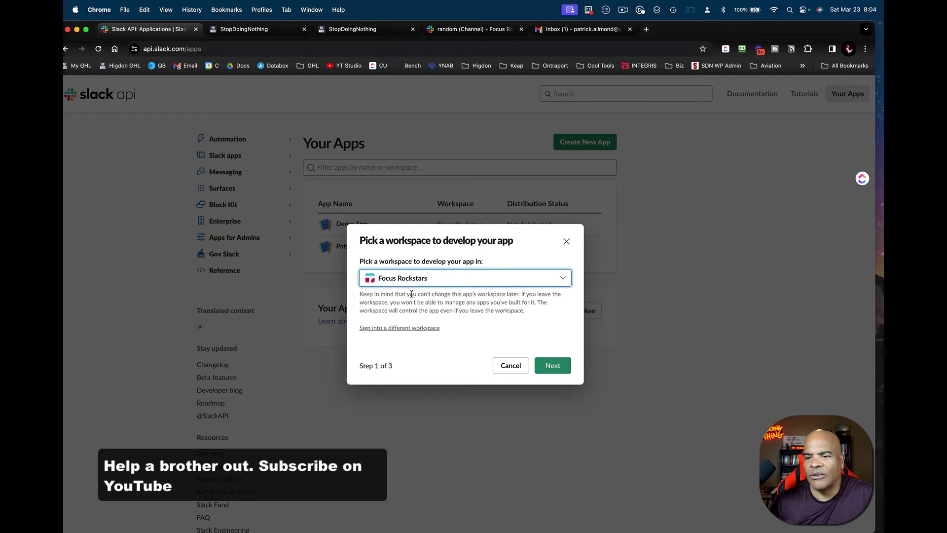
left_click(551, 366)
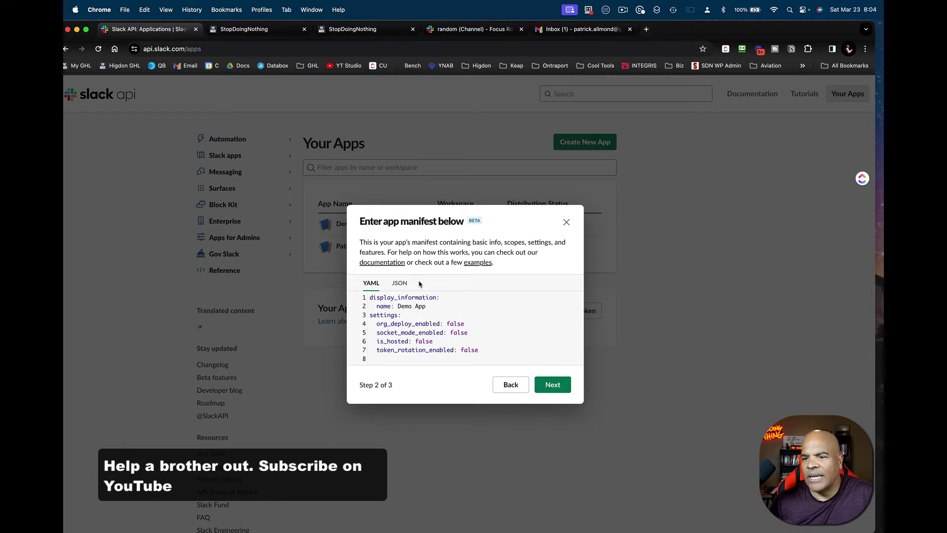
- Rename the manifest's Demo App to Gumby App and create the app
left_click_drag(399, 306, 449, 306)
type("Gumby")
key("BackSpace")
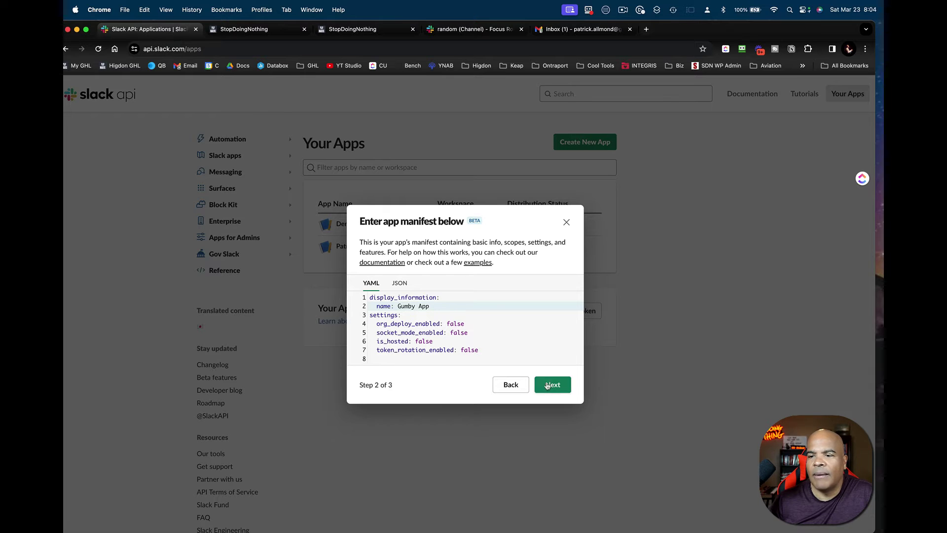
left_click(549, 385)
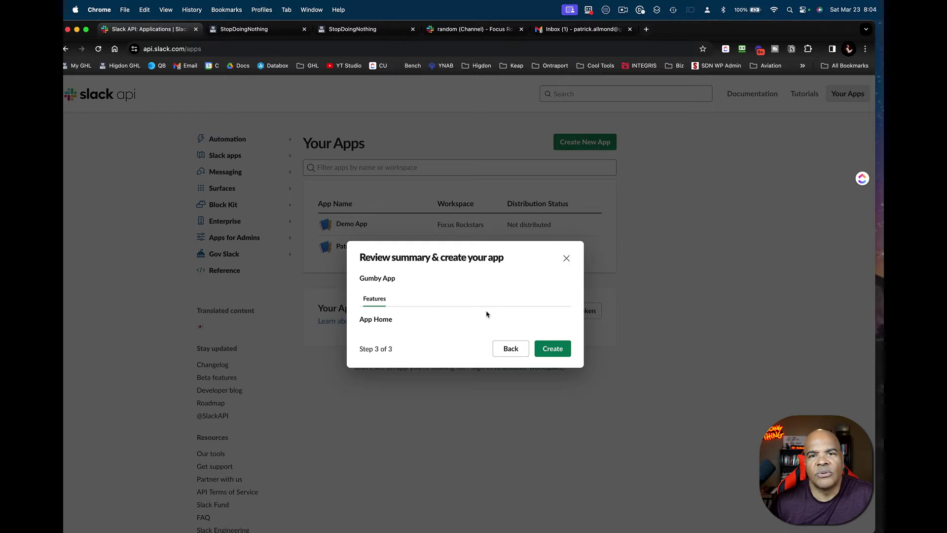
left_click(547, 352)
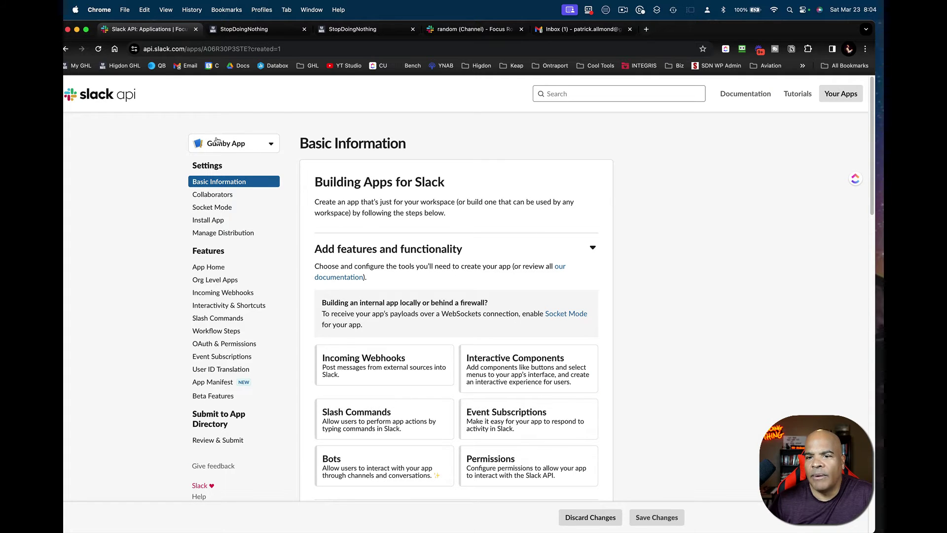
- Review Gumby App's Basic Information and credentials, then go to its Slash Commands settings
left_click(267, 144)
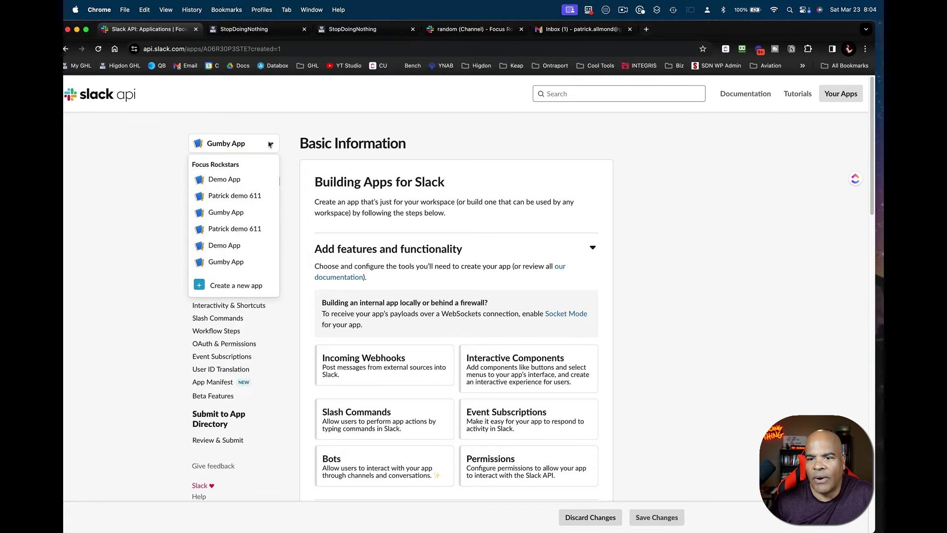
left_click(270, 145)
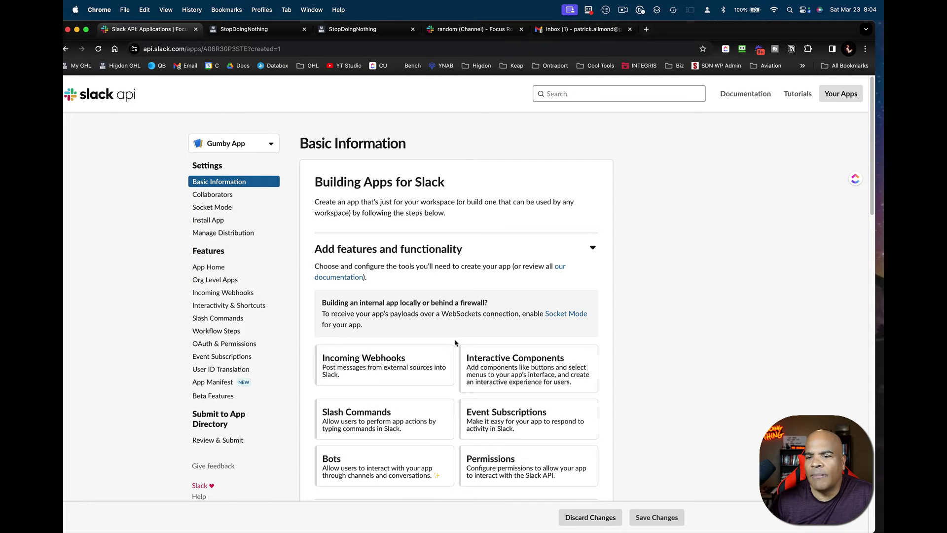
scroll(455, 343, "down", 5)
scroll(455, 343, "down", 5)
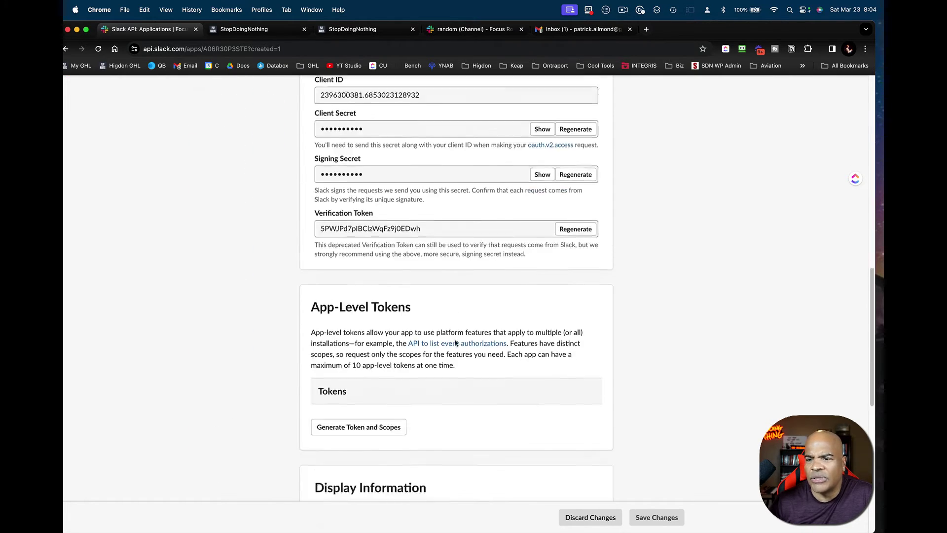
scroll(455, 343, "up", 5)
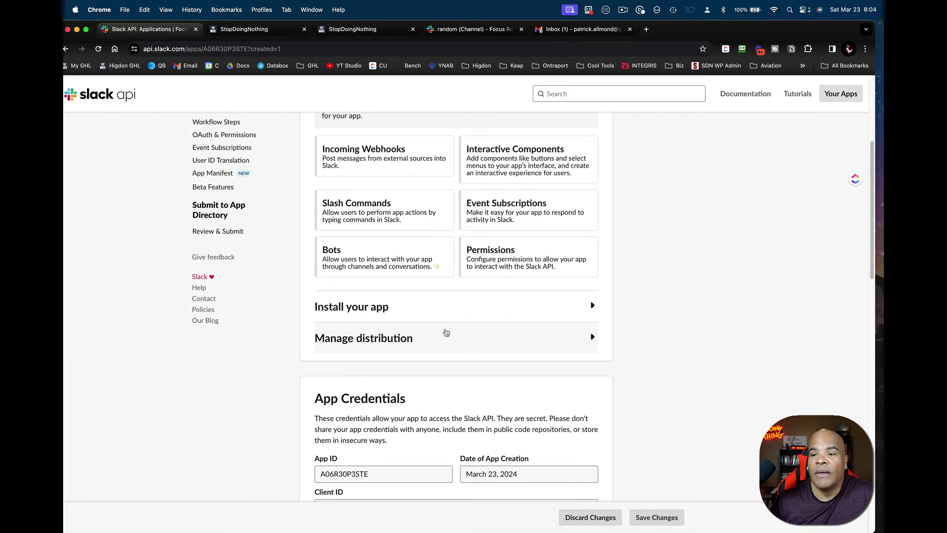
scroll(493, 322, "up", 3)
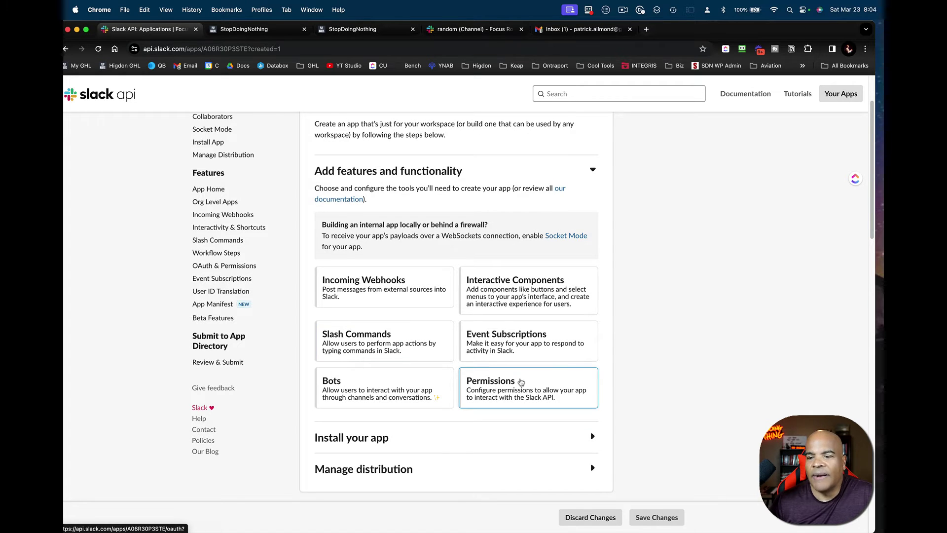
scroll(521, 382, "down", 5)
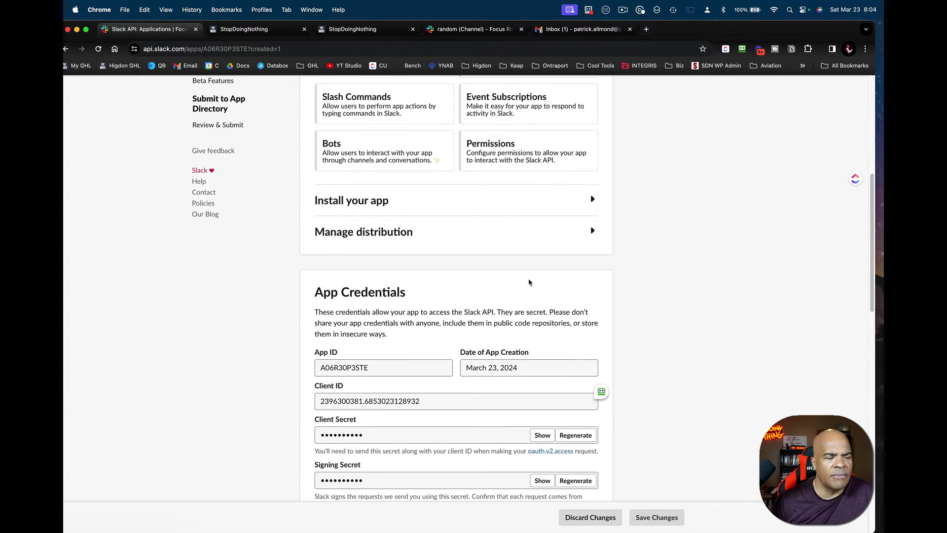
scroll(523, 286, "up", 2)
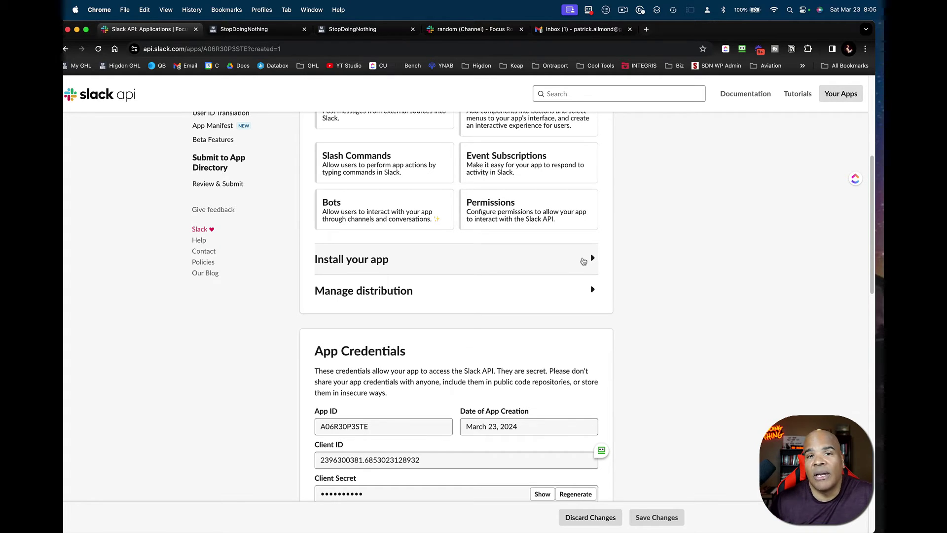
scroll(641, 198, "up", 3)
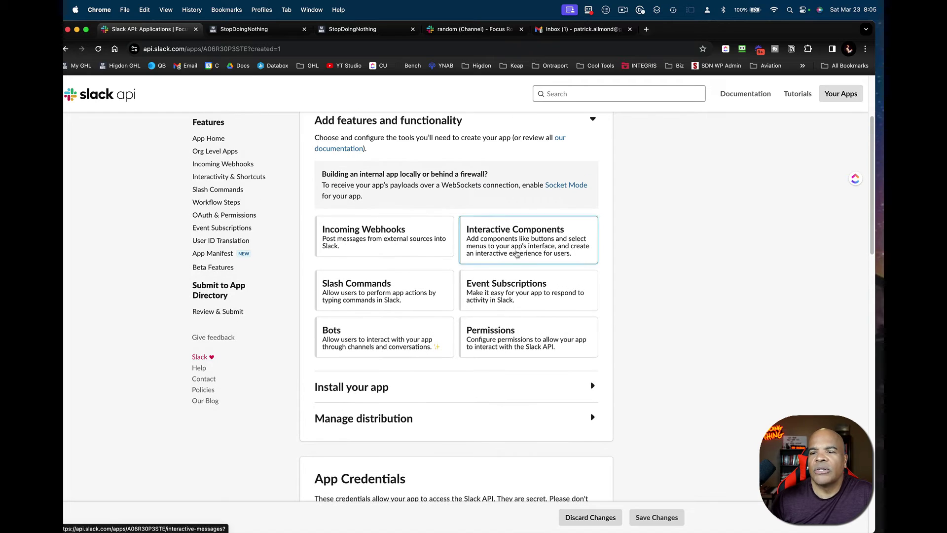
left_click(391, 291)
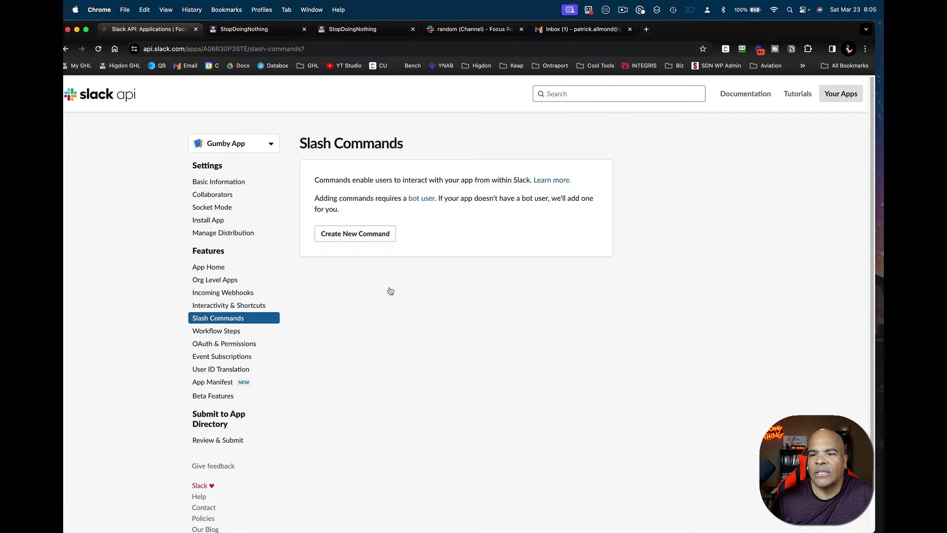
- Create a /gumby slash command with the GoHighLevel webhook URL as request URL
left_click(382, 235)
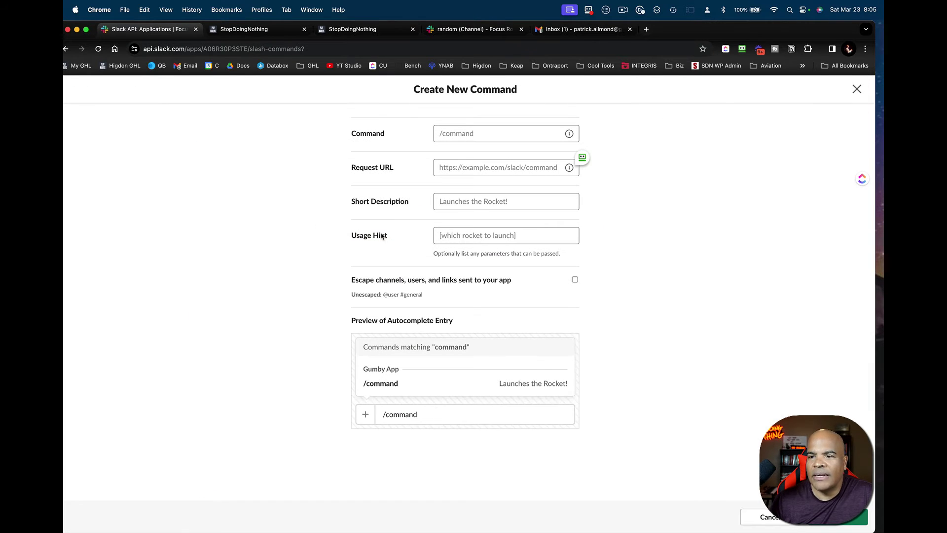
left_click(450, 131)
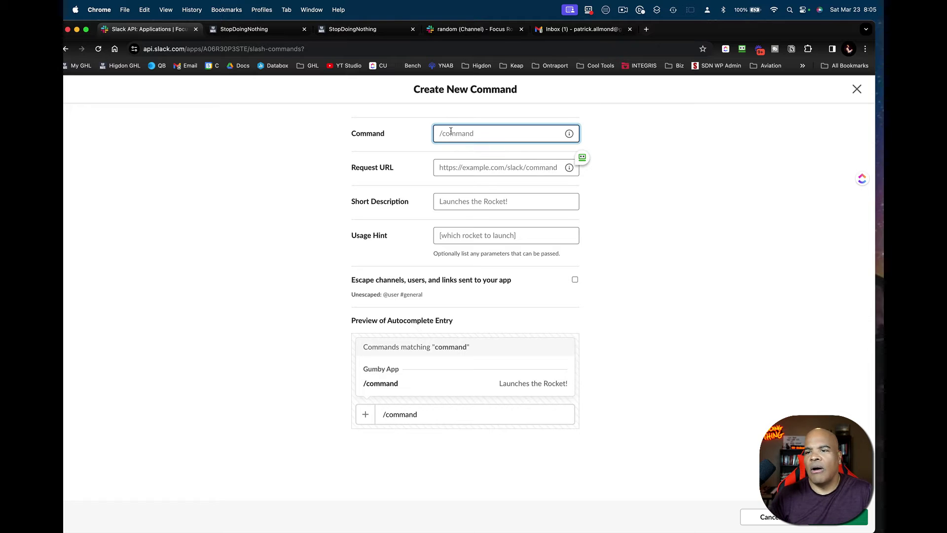
type("/gumby")
left_click(498, 168)
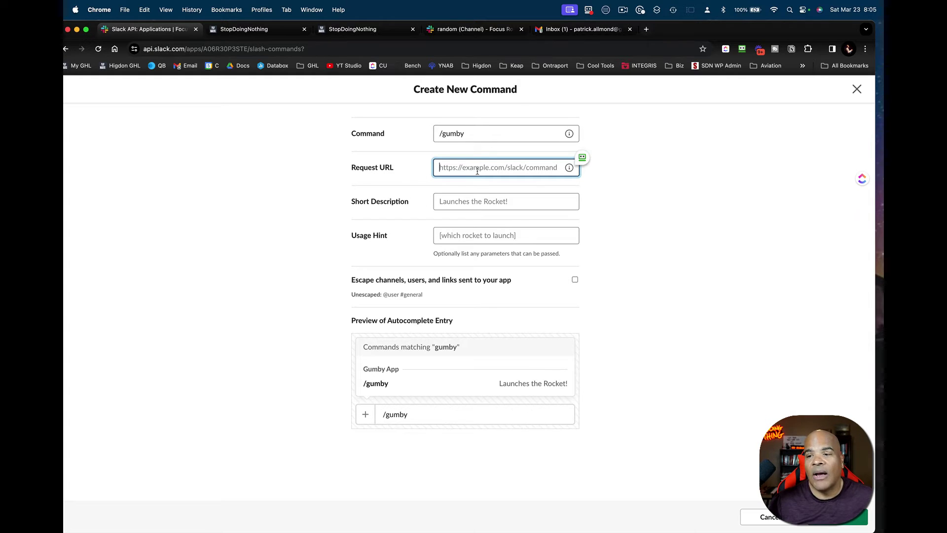
key("super+v")
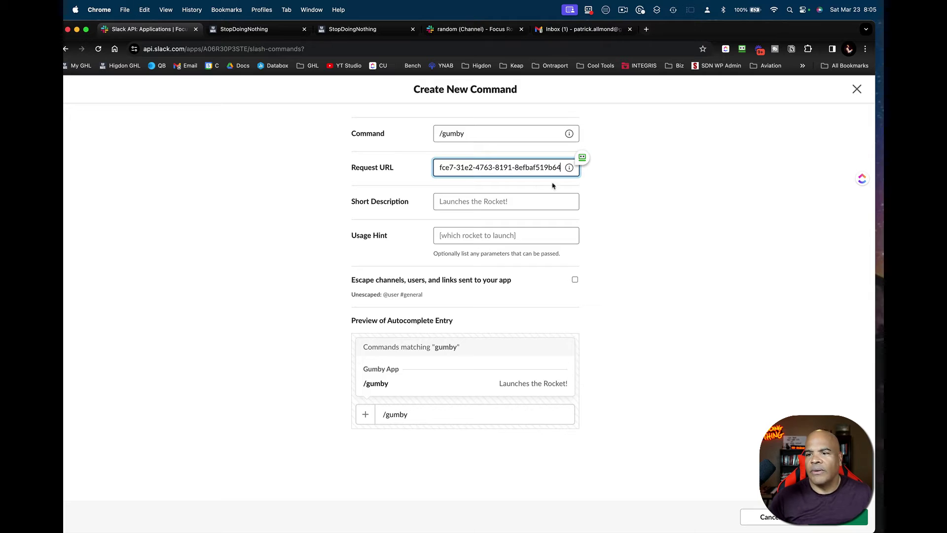
- Describe it as 'My Cool Gumby App' with usage hint 'Send one item - email address', and save
left_click(517, 202)
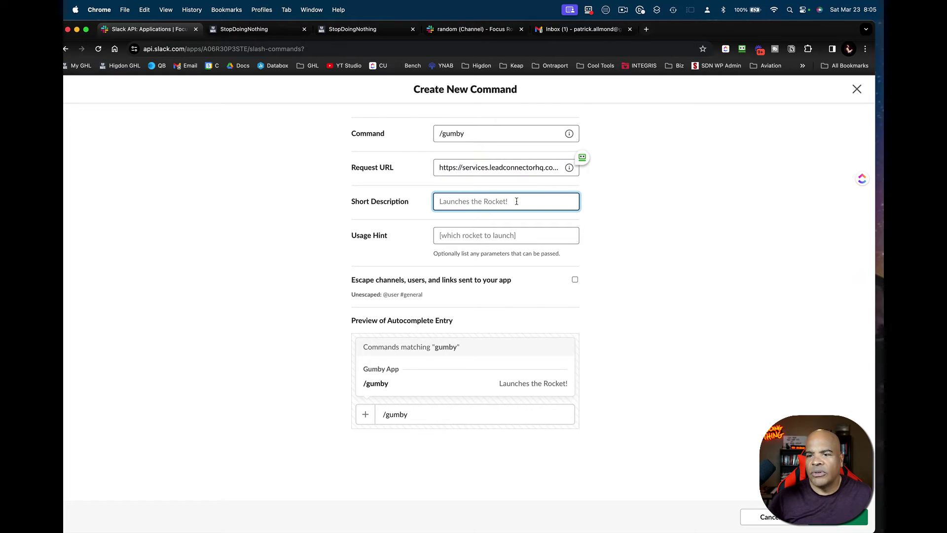
type("My Co")
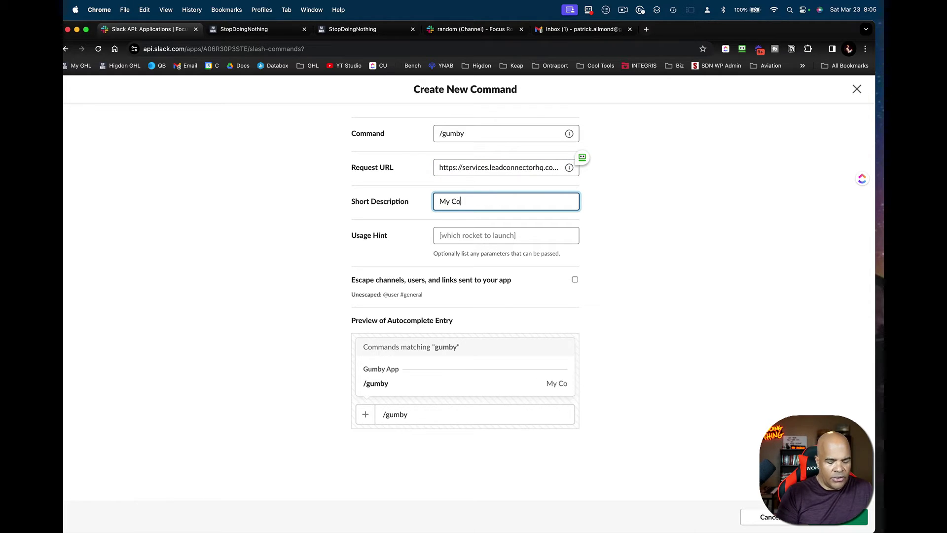
type("ol Gumby App")
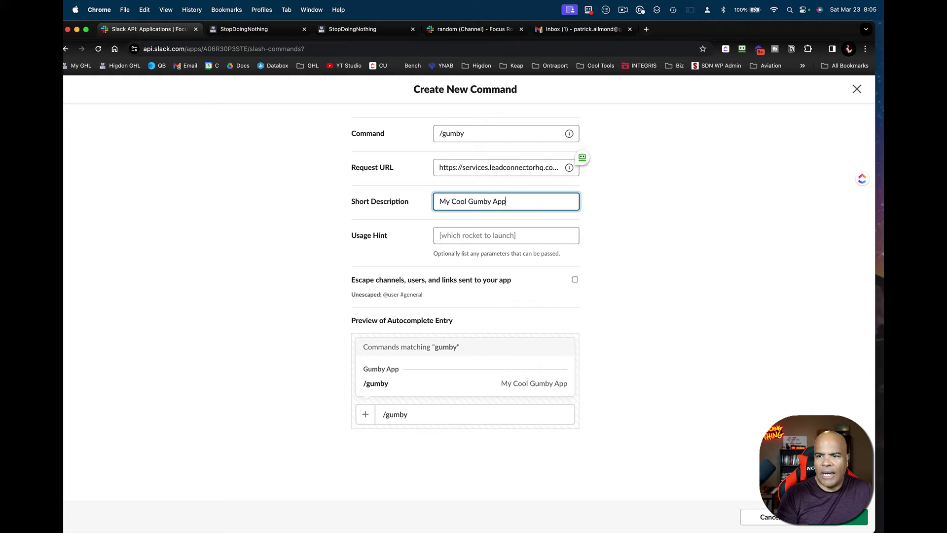
key("super+a")
key("super+c")
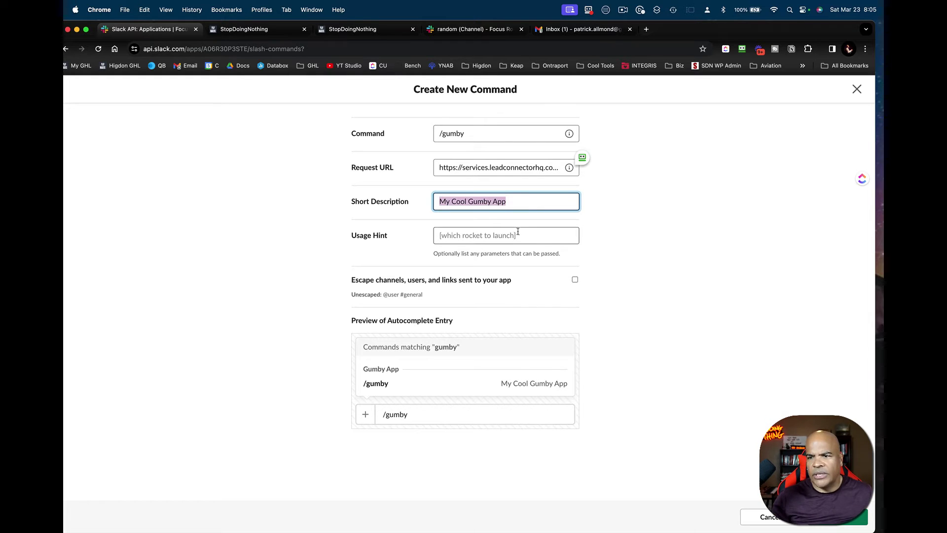
left_click(516, 236)
key("super+v")
key("super+a")
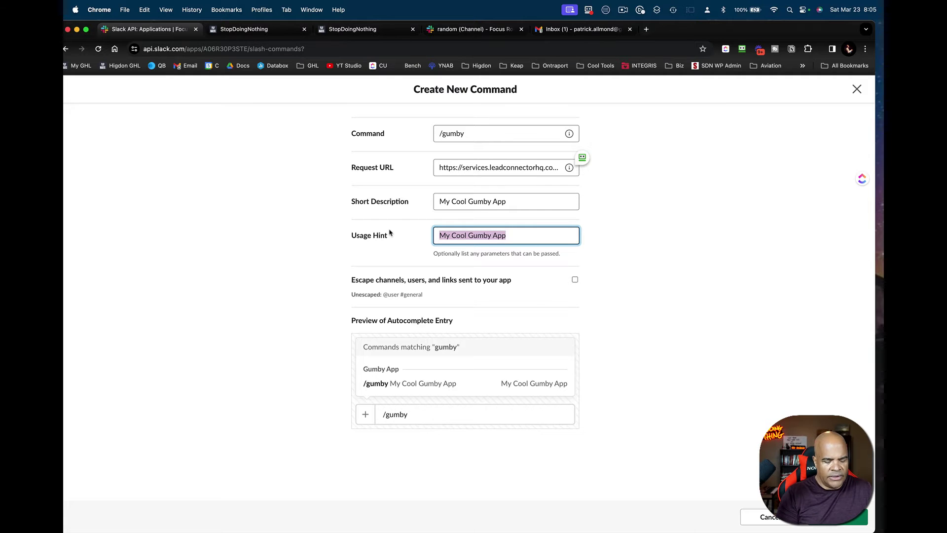
type("Send one item - email address")
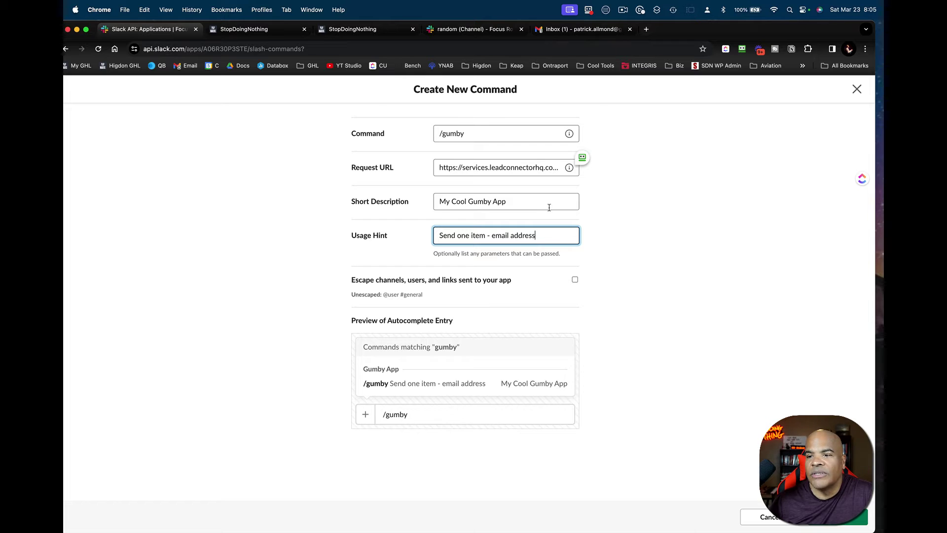
left_click(839, 517)
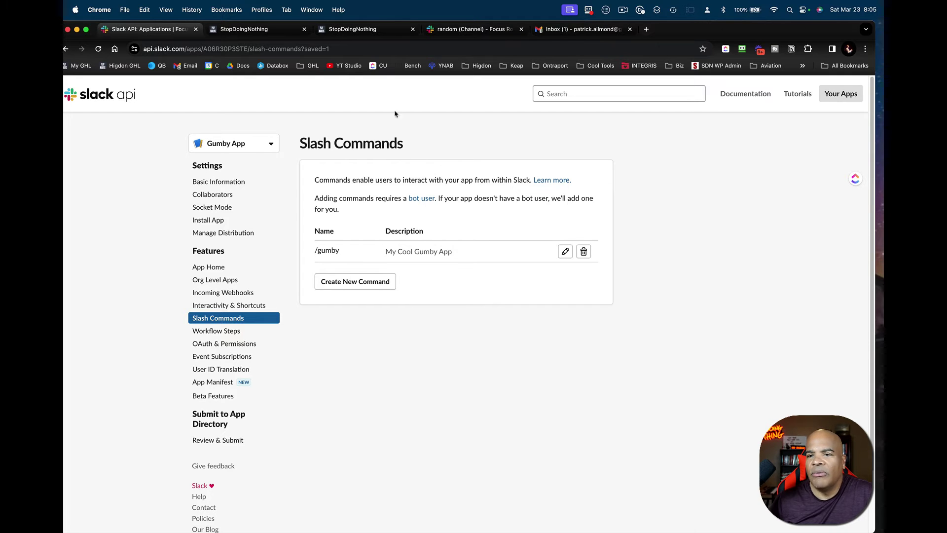
- Check the workflow's Inbound Webhook trigger, then move to Slack's random channel
left_click(257, 29)
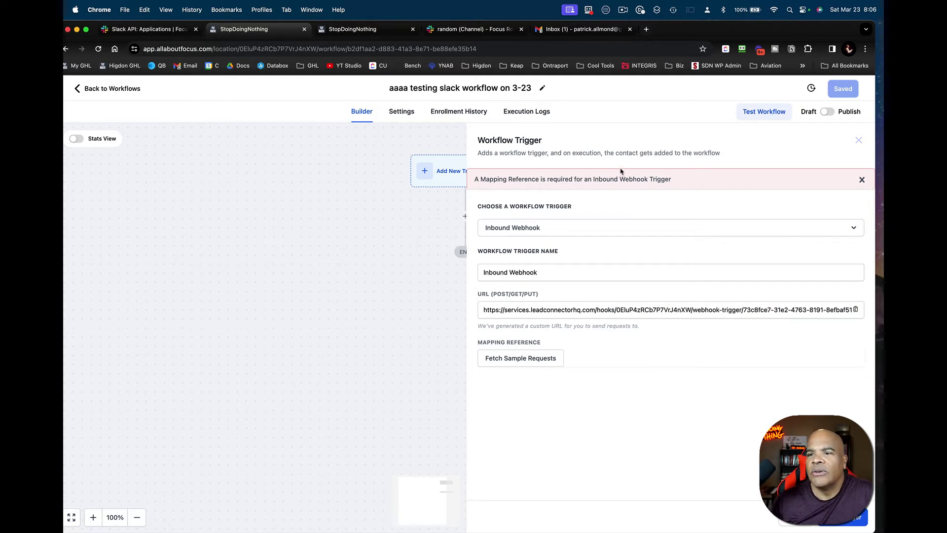
left_click(490, 36)
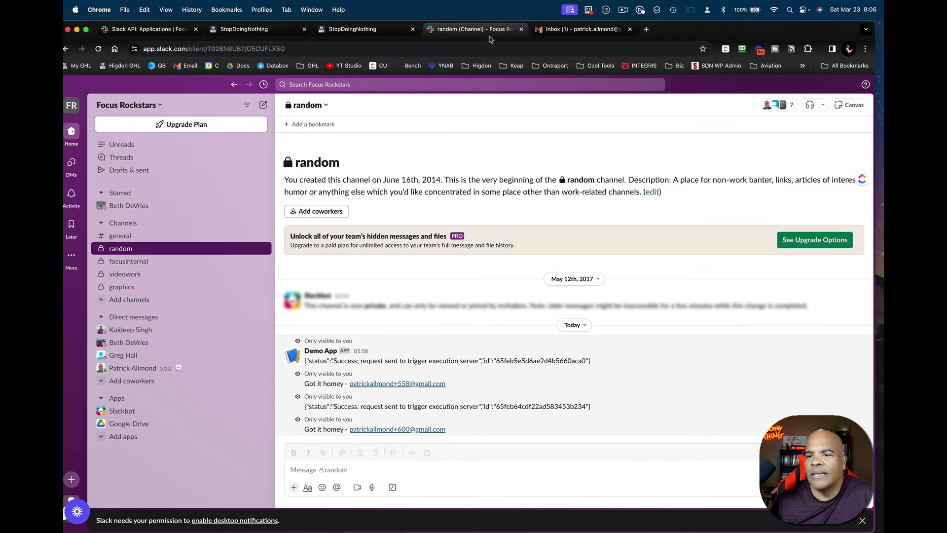
- Clear the draft /gum command and reload Slack so the new command loads
left_click(346, 472)
type("/gum")
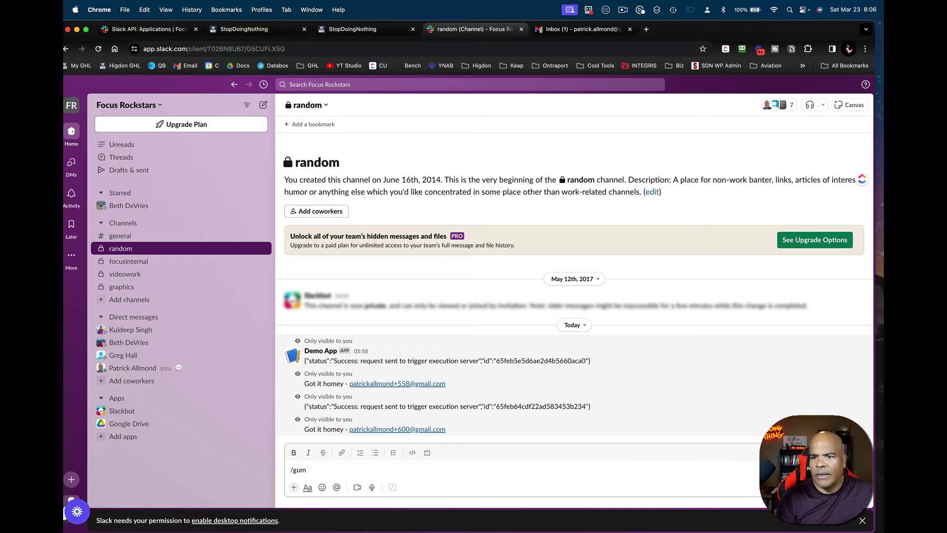
key("Return")
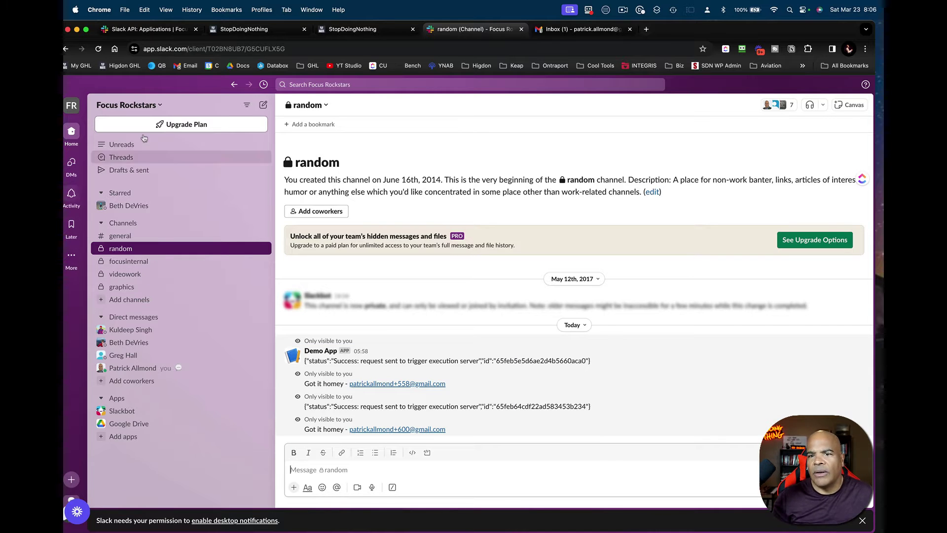
left_click(98, 48)
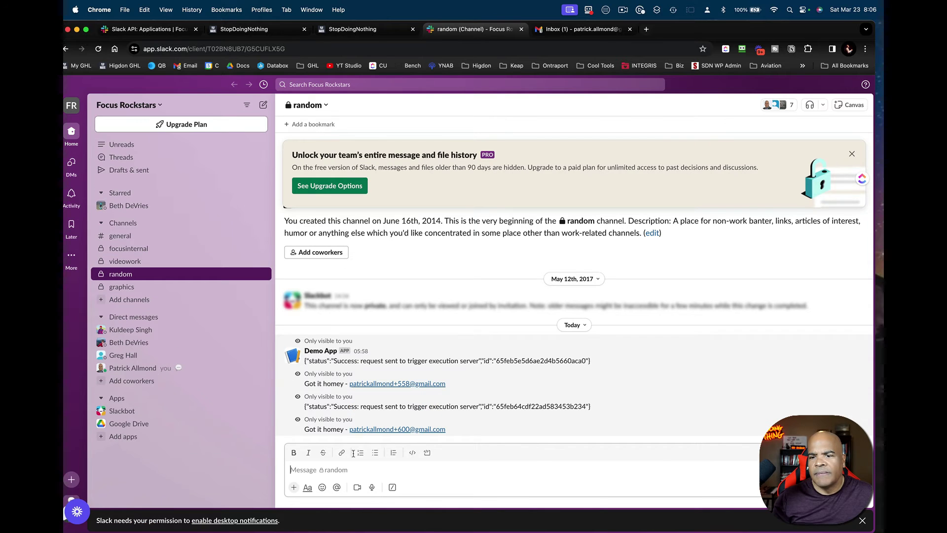
- Run /gumby with a test email address, then check GoHighLevel and the Slash Commands settings
type("/g")
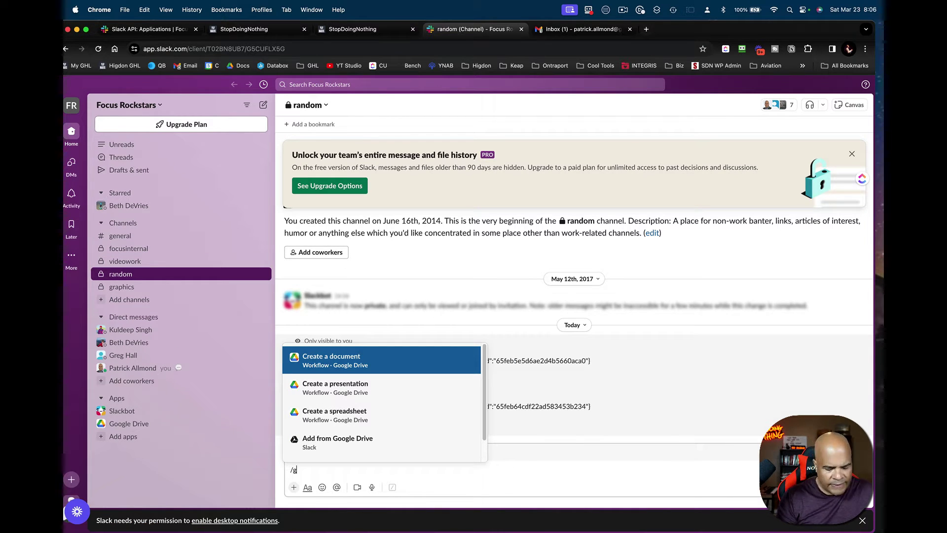
type("umb")
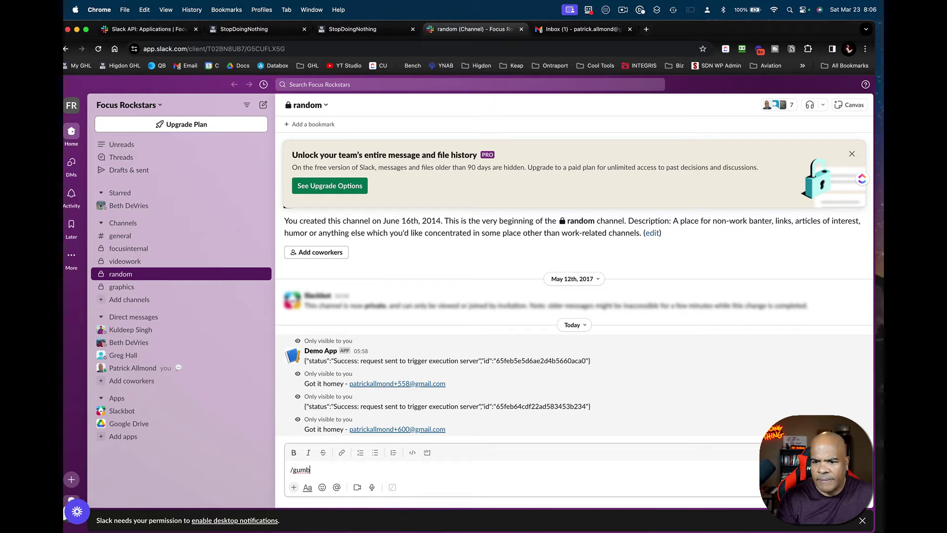
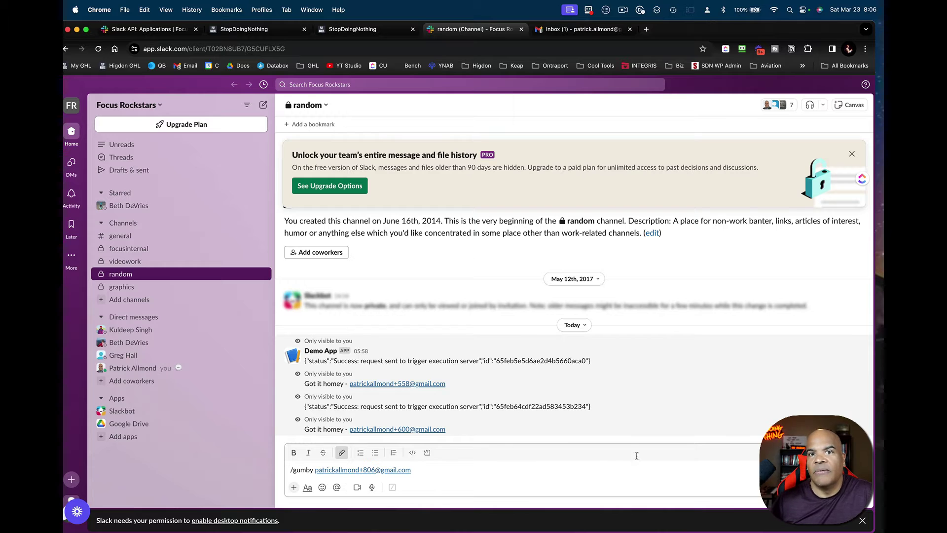
key("Return")
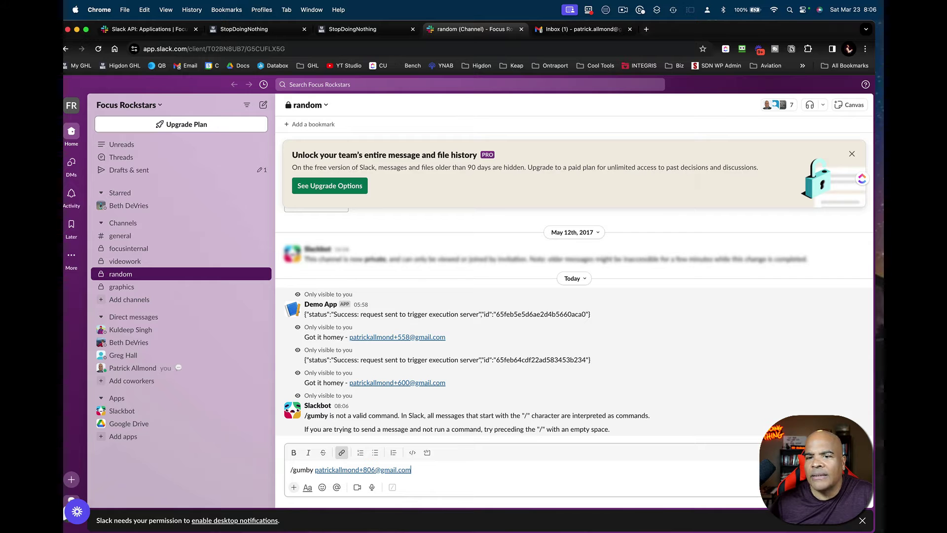
left_click(384, 28)
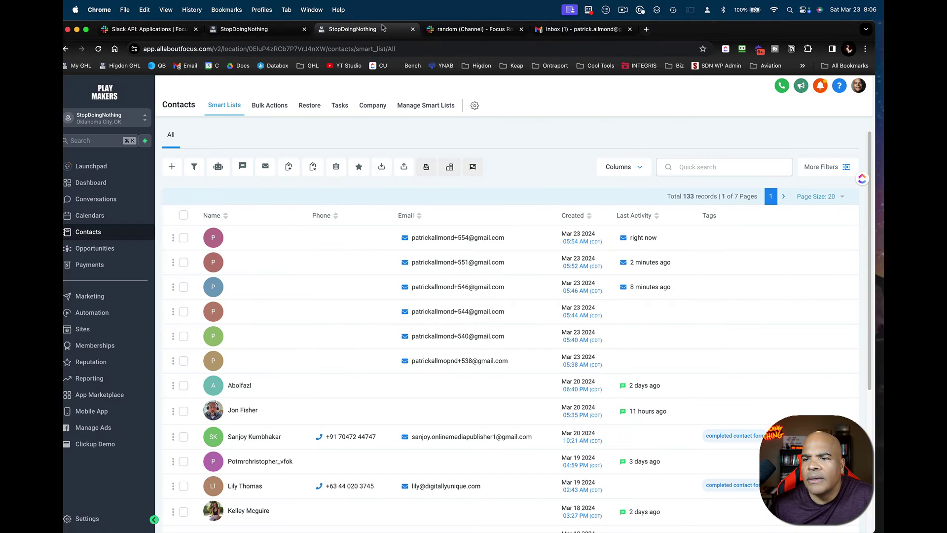
left_click(265, 28)
left_click(190, 32)
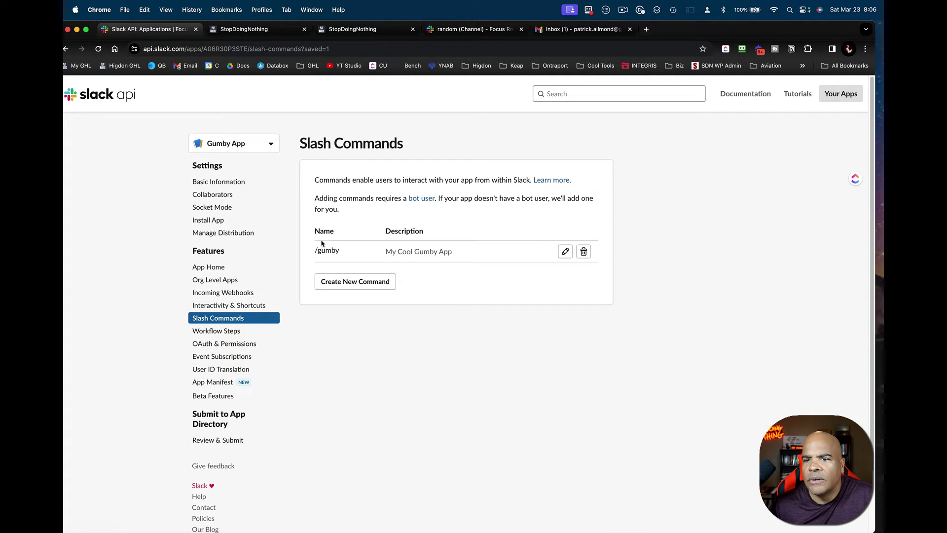
- Delete an old app to free workspace space, then reopen Gumby App's Install App page
left_click(245, 219)
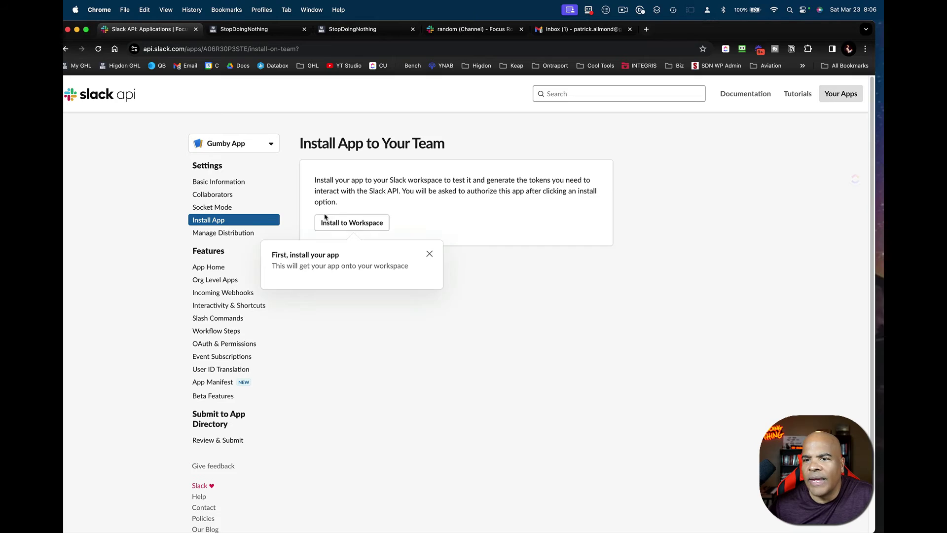
left_click(328, 222)
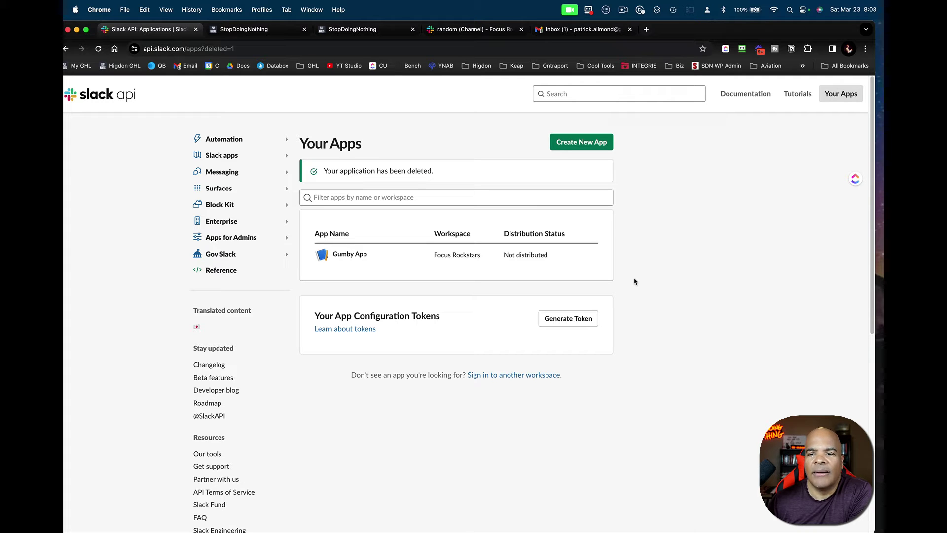
left_click(359, 259)
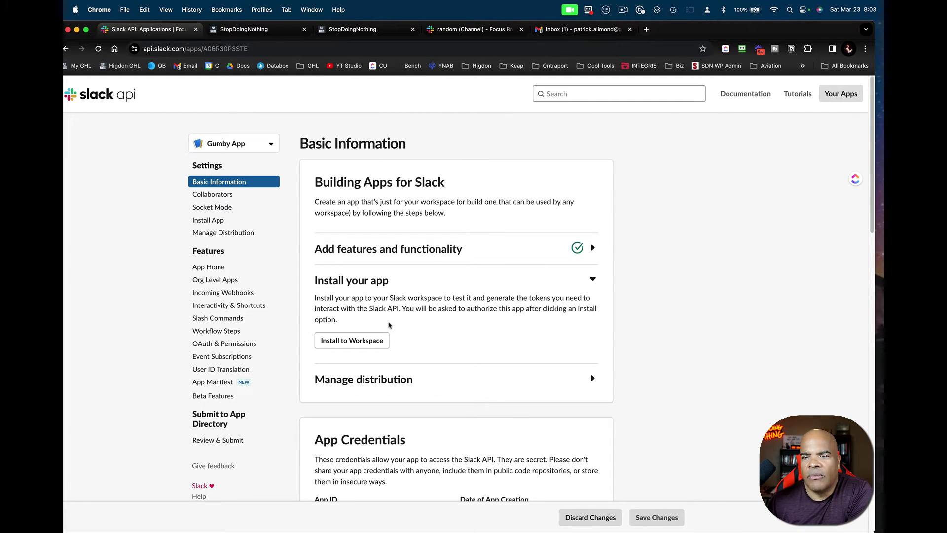
left_click(253, 320)
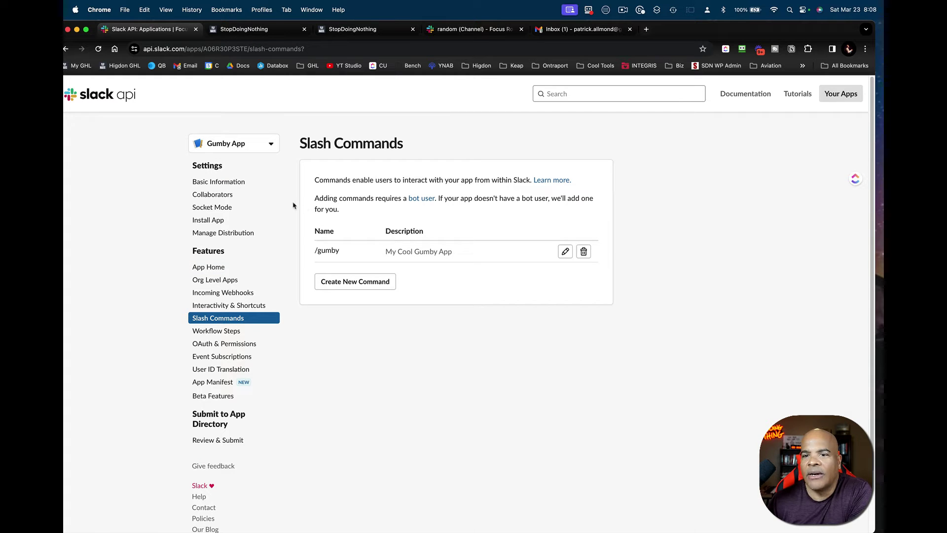
left_click(217, 220)
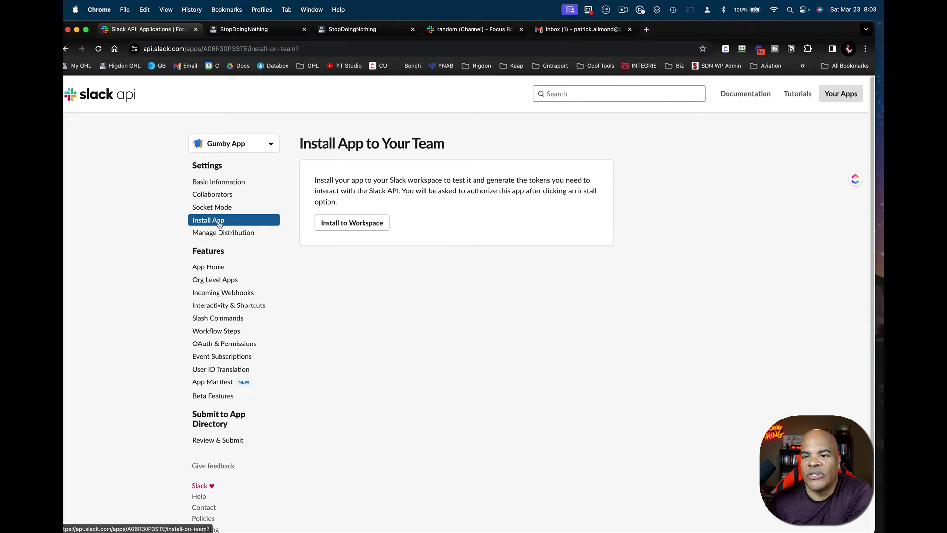
- Install Gumby App into Focus Rockstars, reviewing its permissions and allowing access
left_click(371, 224)
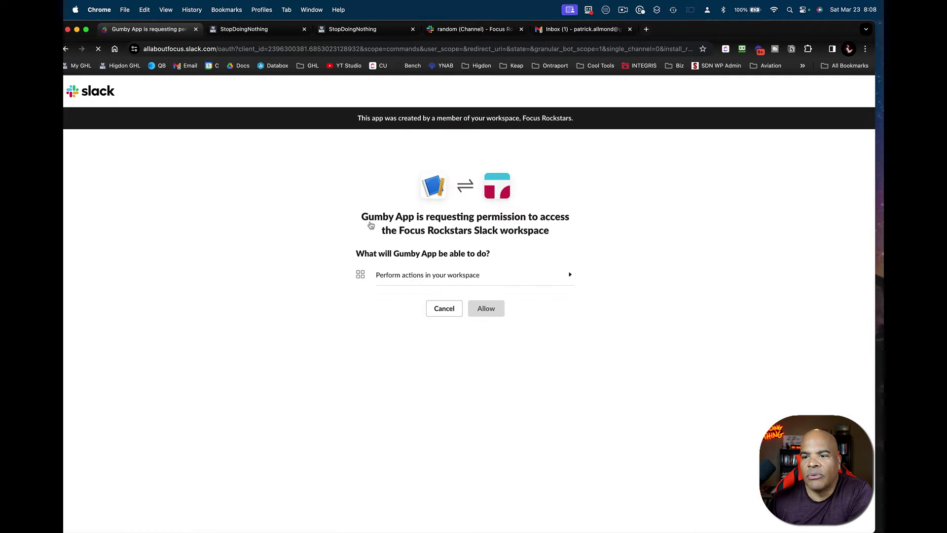
left_click(471, 279)
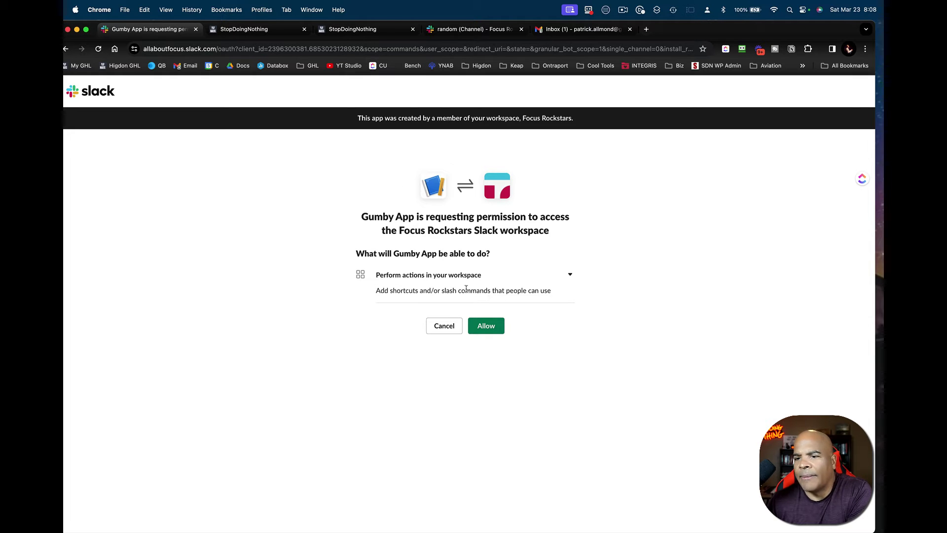
left_click(487, 330)
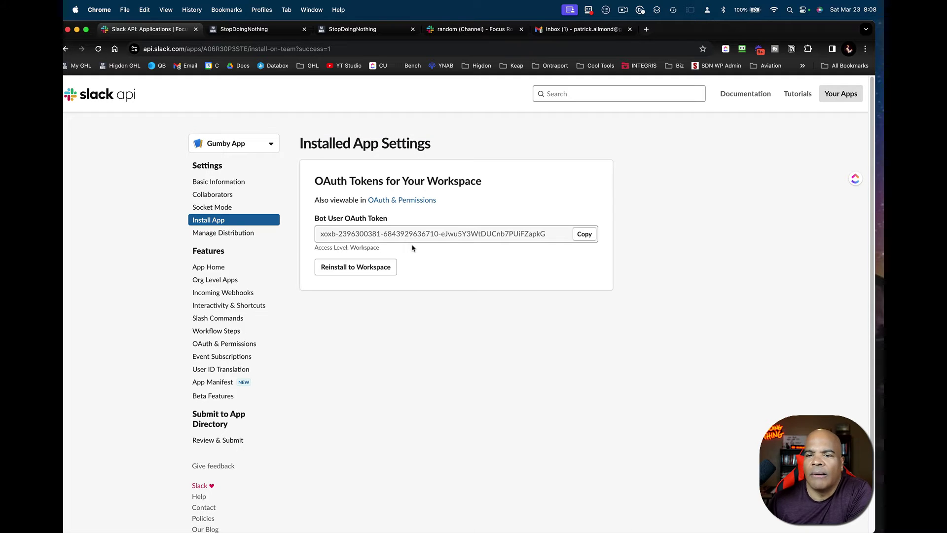
- In #random, delete the old command draft and type /gum to confirm Gumby App offers /gumby
left_click(487, 30)
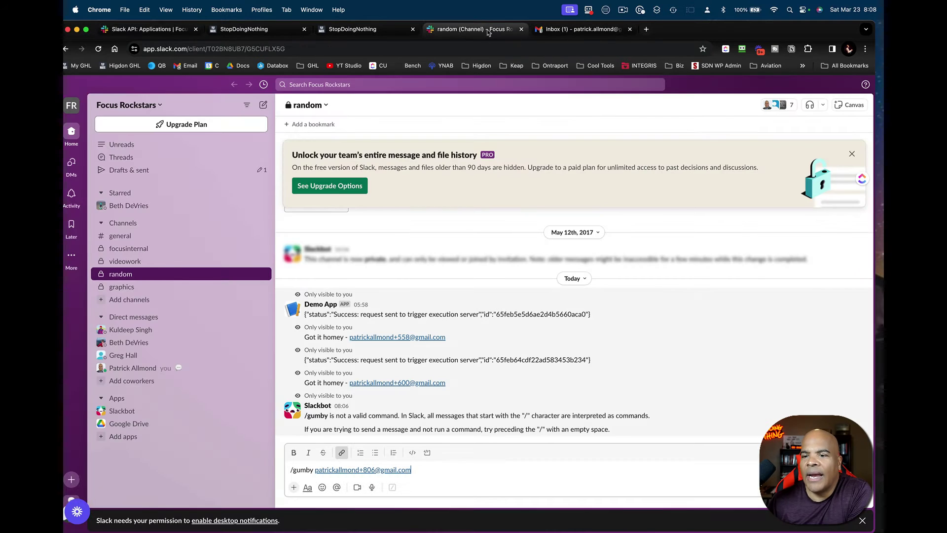
left_click_drag(412, 470, 290, 462)
key("BackSpace")
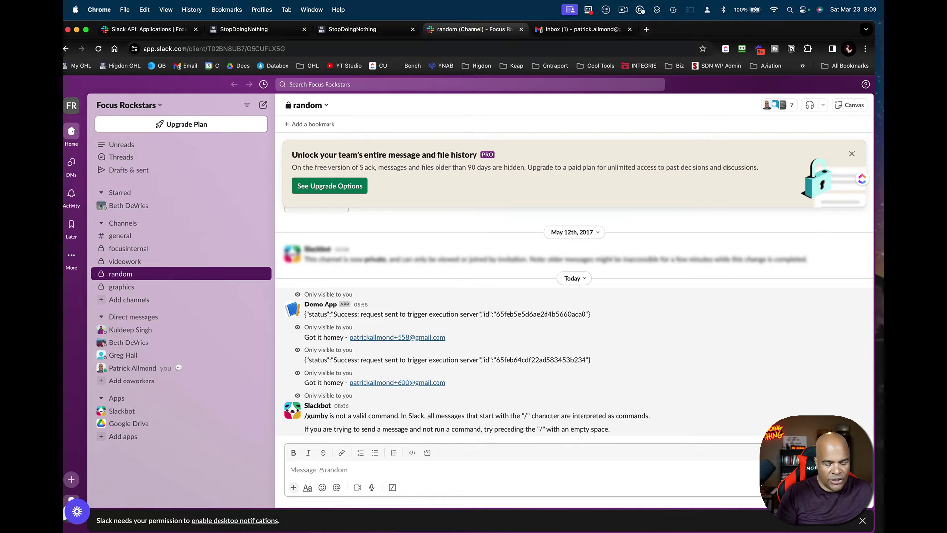
type("/gum")
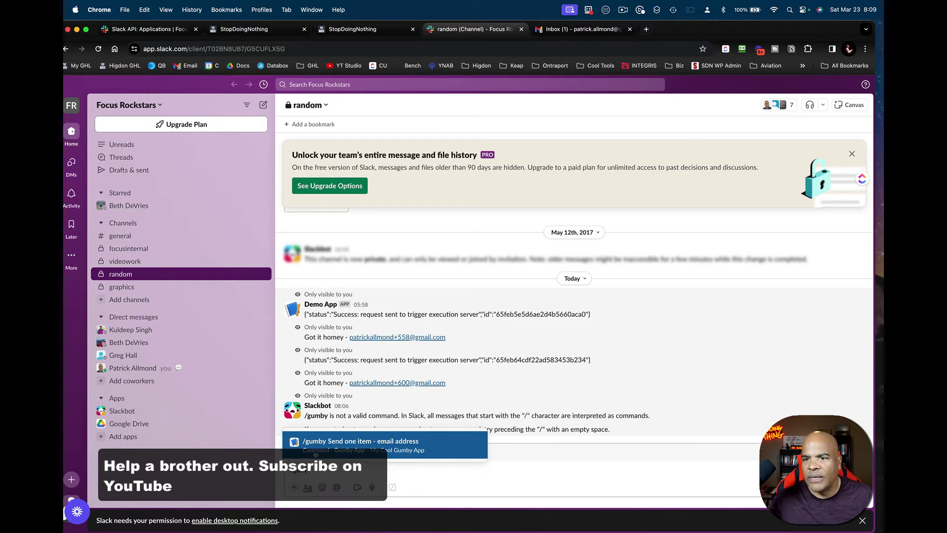
- Open Gumby App's Basic Information page in the Slack API tab and look over it
left_click(186, 26)
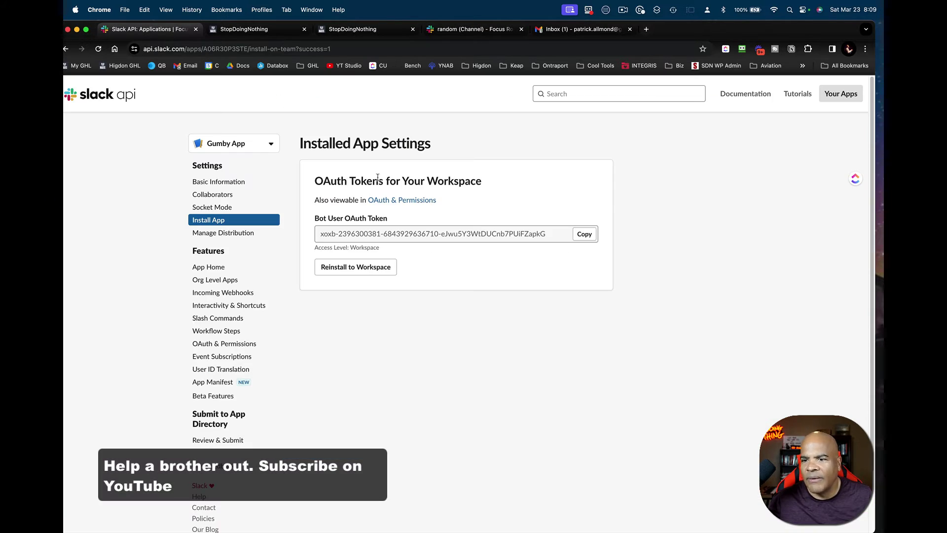
left_click(221, 183)
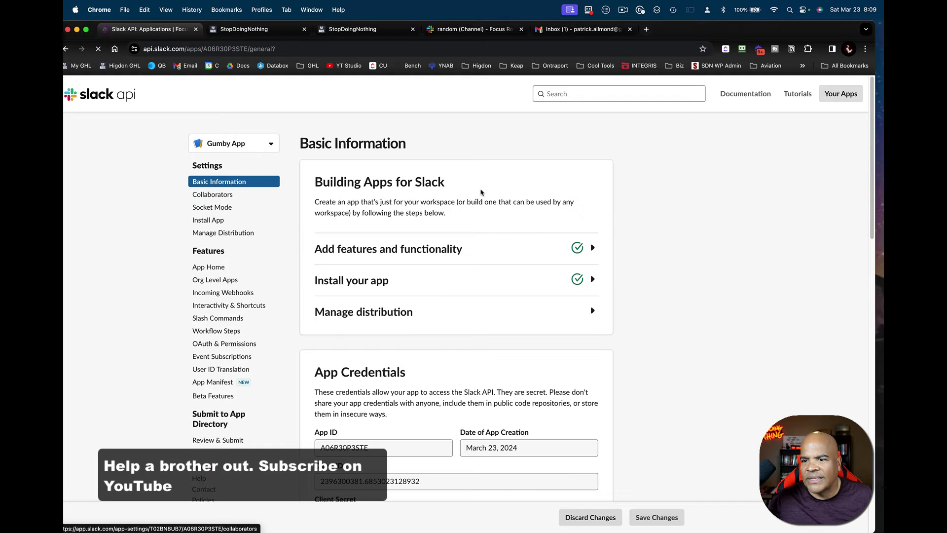
scroll(401, 452, "down", 10)
scroll(401, 451, "up", 3)
scroll(400, 451, "down", 5)
scroll(401, 452, "up", 5)
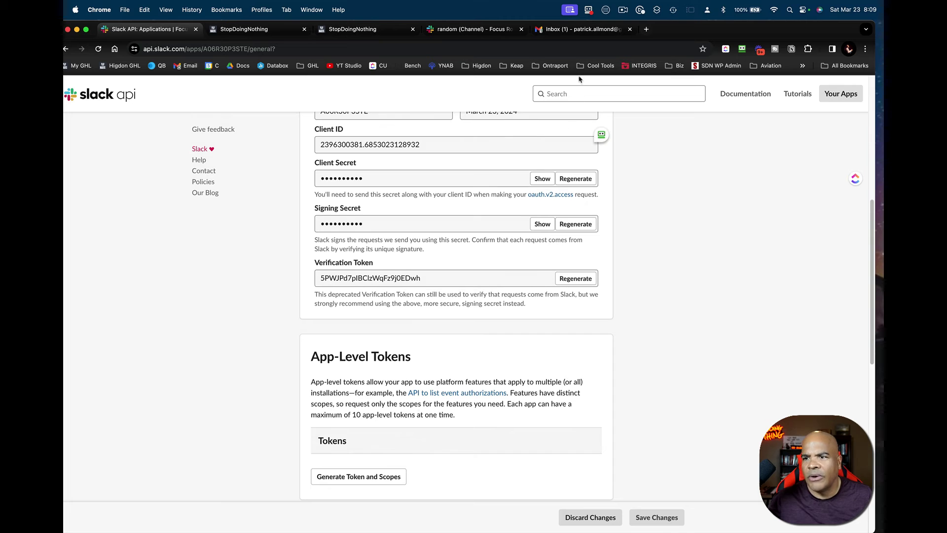
- Send /gumby with a test email address in #random, getting Gumby App's 'Success: test request received' reply
left_click(291, 33)
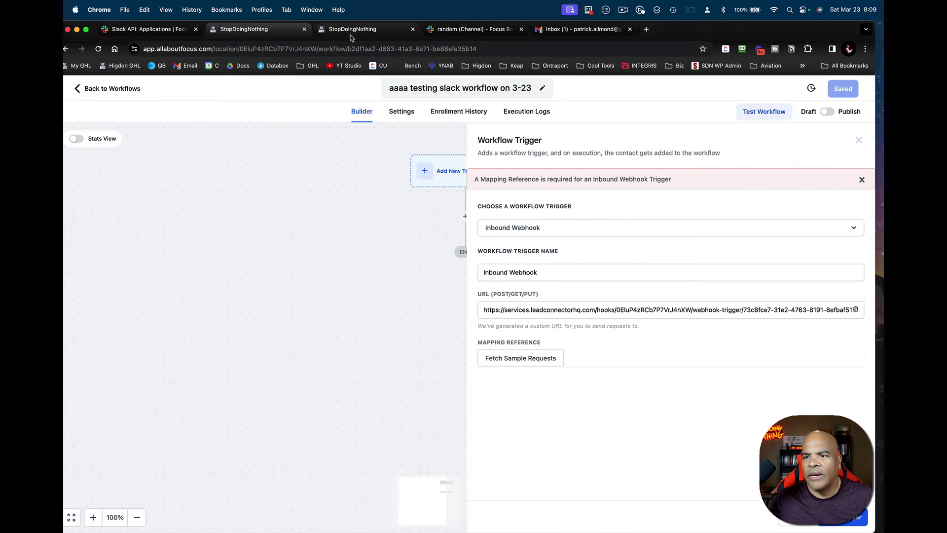
left_click(351, 35)
left_click(453, 32)
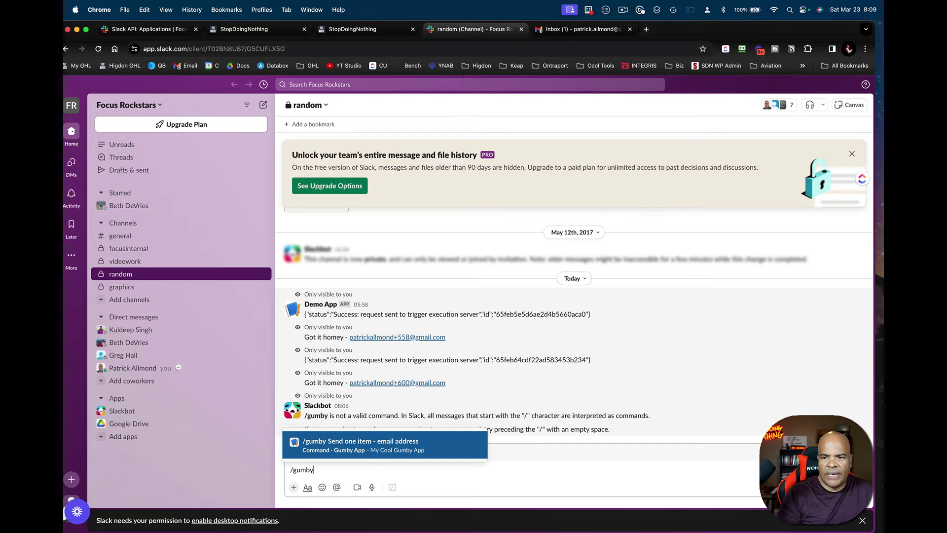
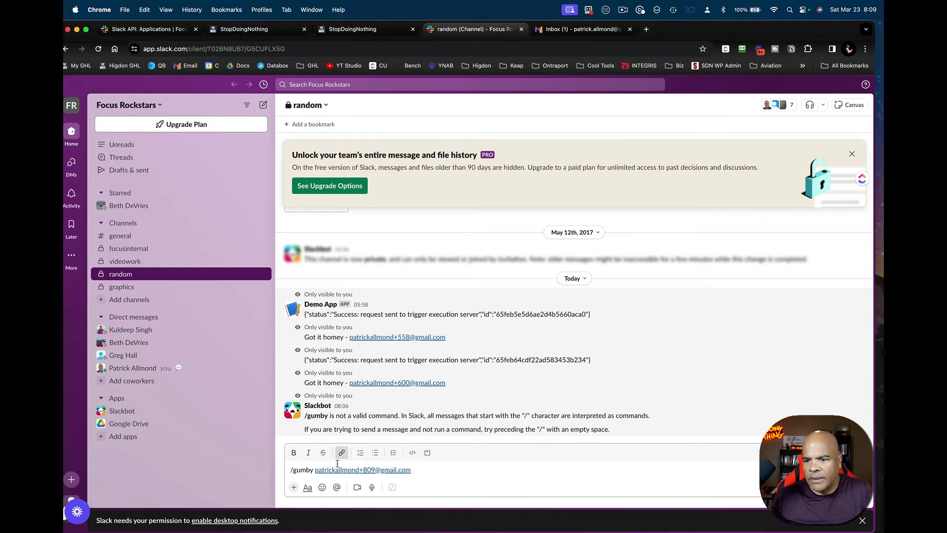
key("Return")
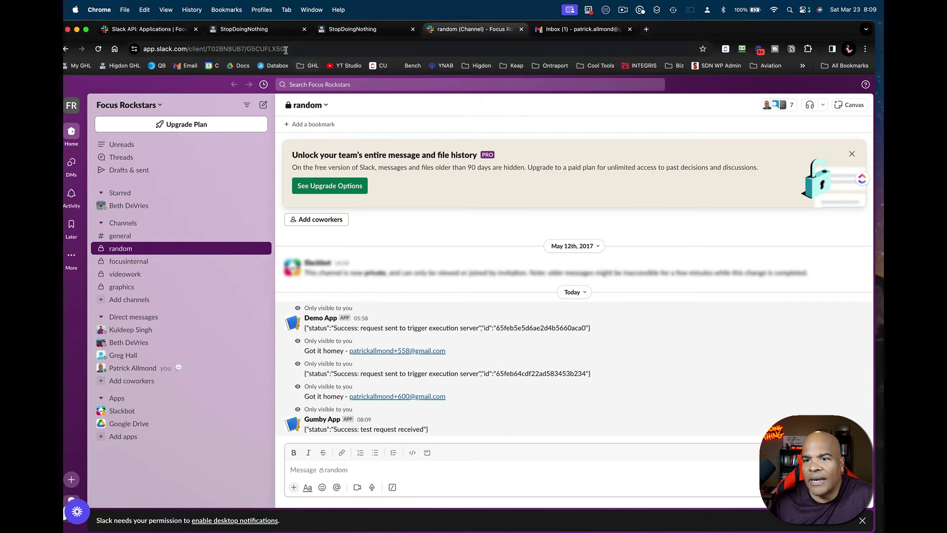
- Fetch the webhook's sample requests and select the captured Slack request as Mapping Reference
left_click(274, 30)
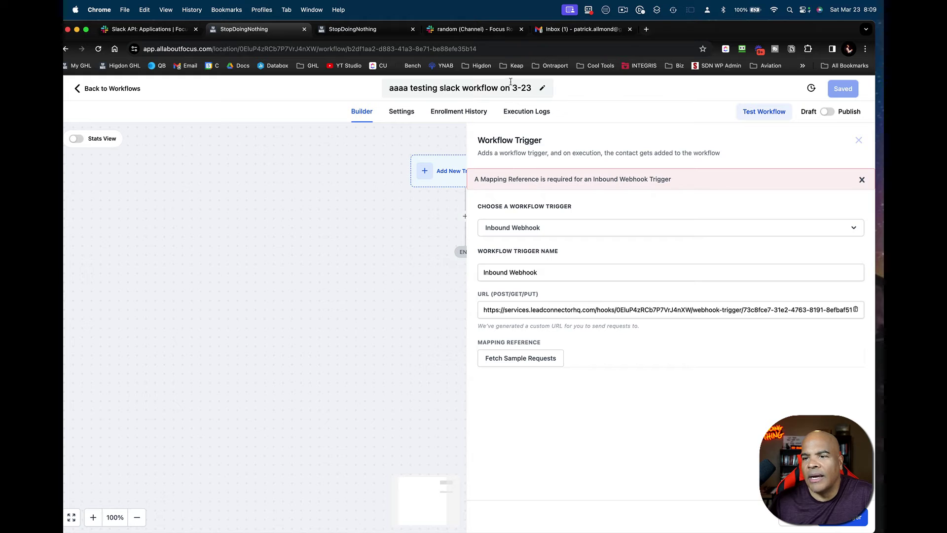
left_click(548, 360)
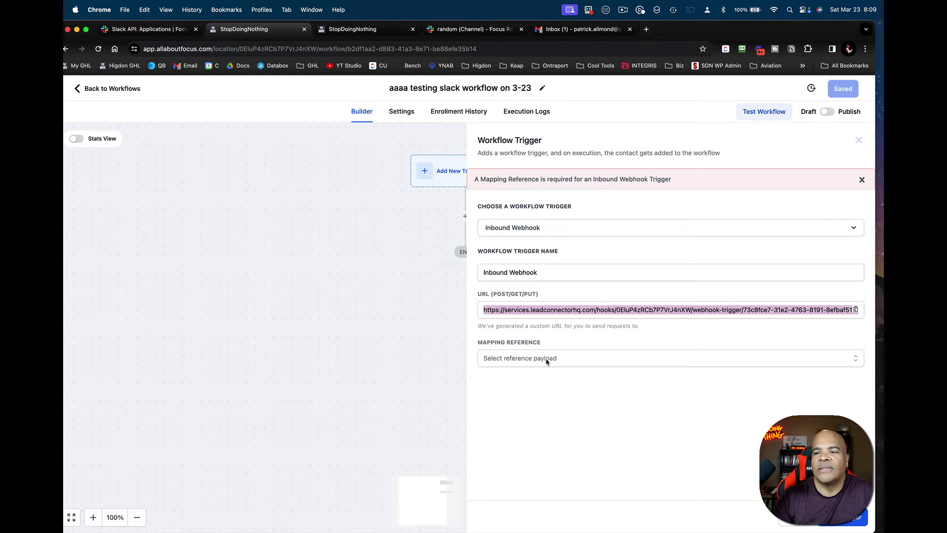
left_click(547, 362)
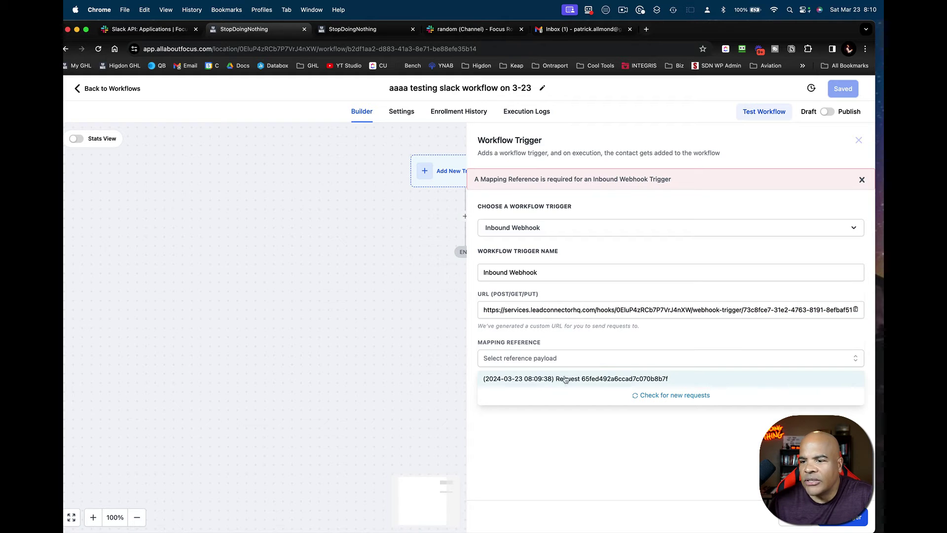
left_click(665, 380)
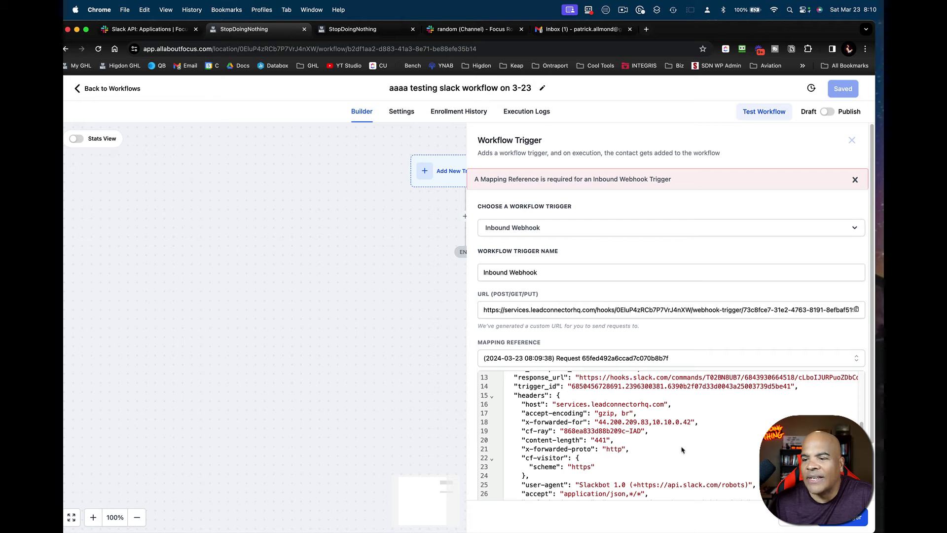
- Review the request JSON, highlighting the text line holding the email and the user_name line
scroll(693, 456, "up", 2)
scroll(692, 457, "up", 3)
scroll(692, 457, "down", 10)
scroll(693, 456, "up", 10)
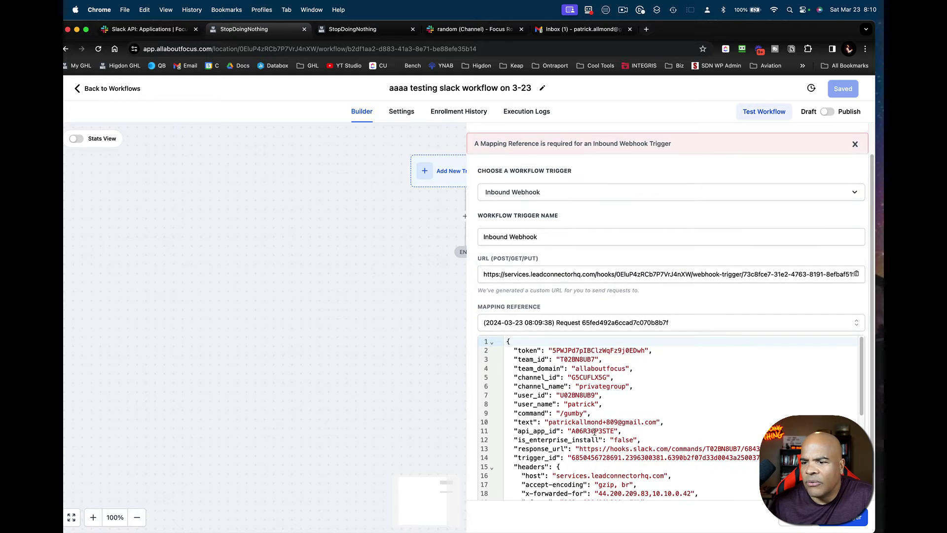
left_click_drag(511, 423, 677, 425)
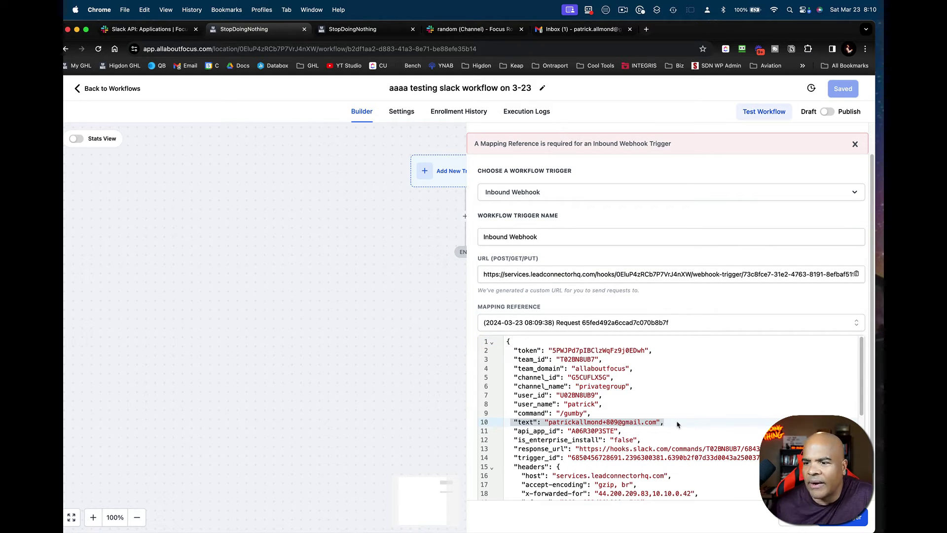
left_click(624, 402)
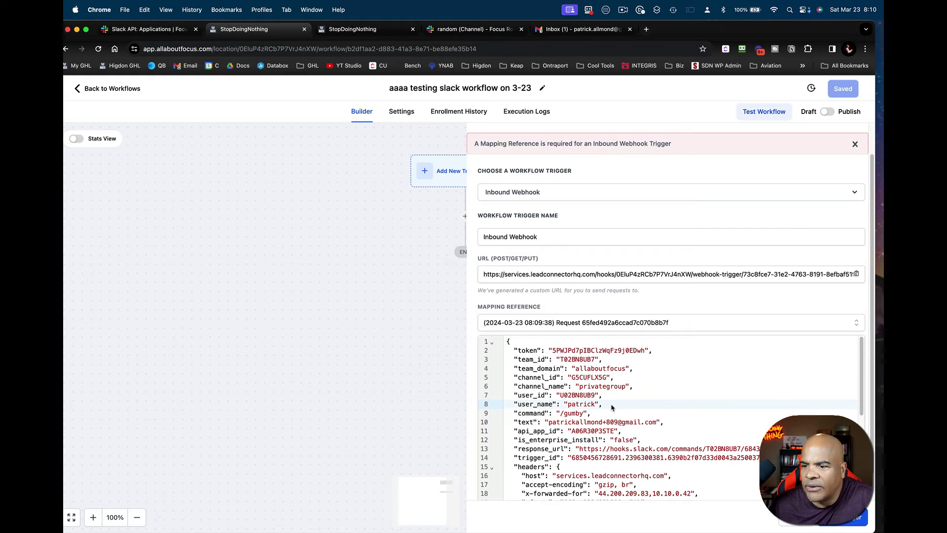
left_click_drag(612, 406, 508, 404)
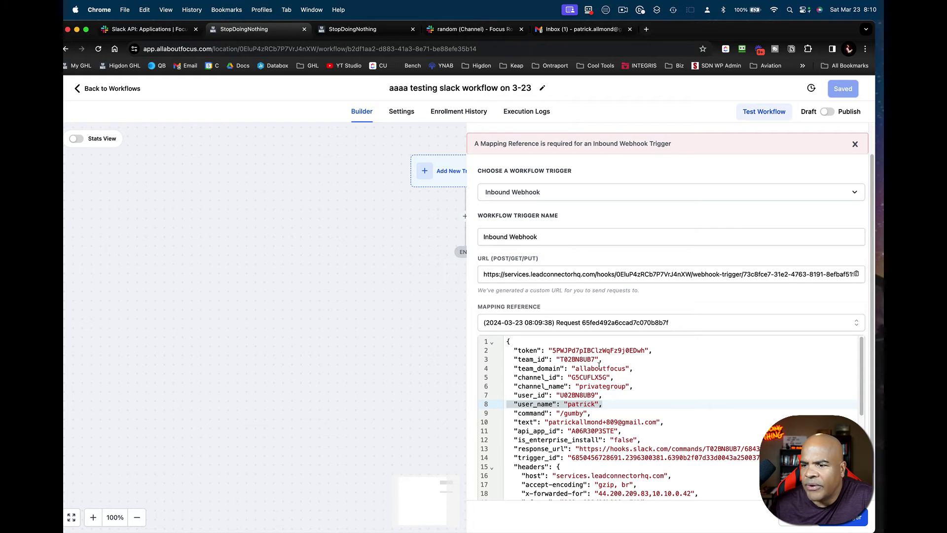
left_click(621, 406)
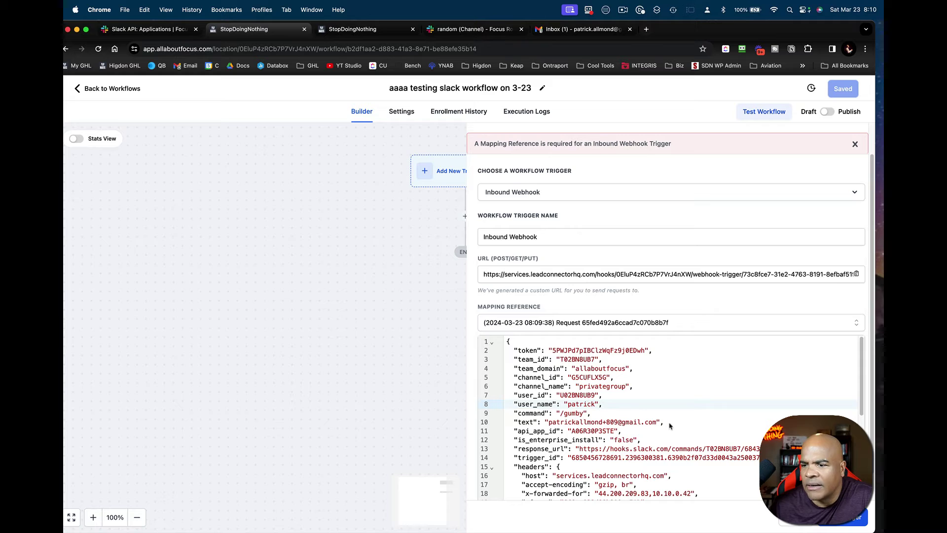
left_click_drag(677, 426, 509, 424)
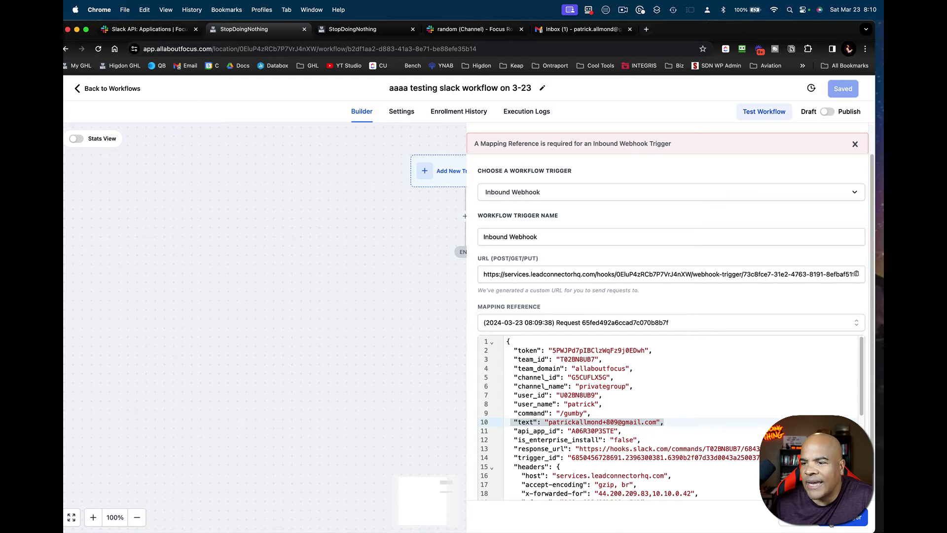
left_click(831, 522)
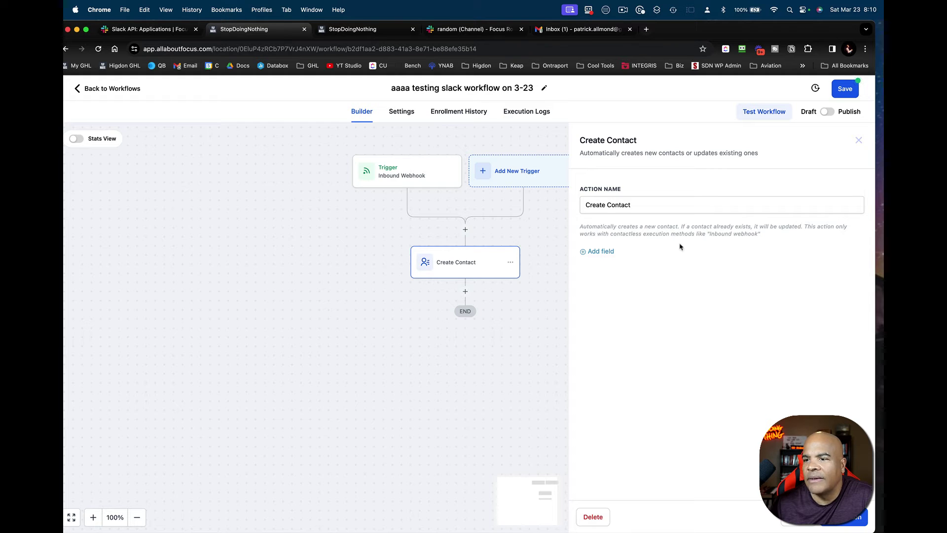
- Add an Email field to the Create Contact action
left_click(602, 252)
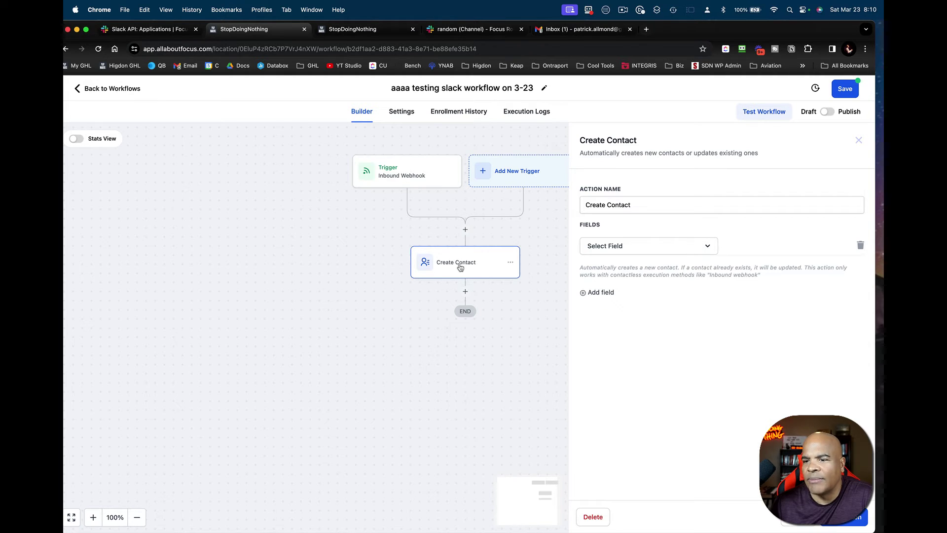
left_click(623, 247)
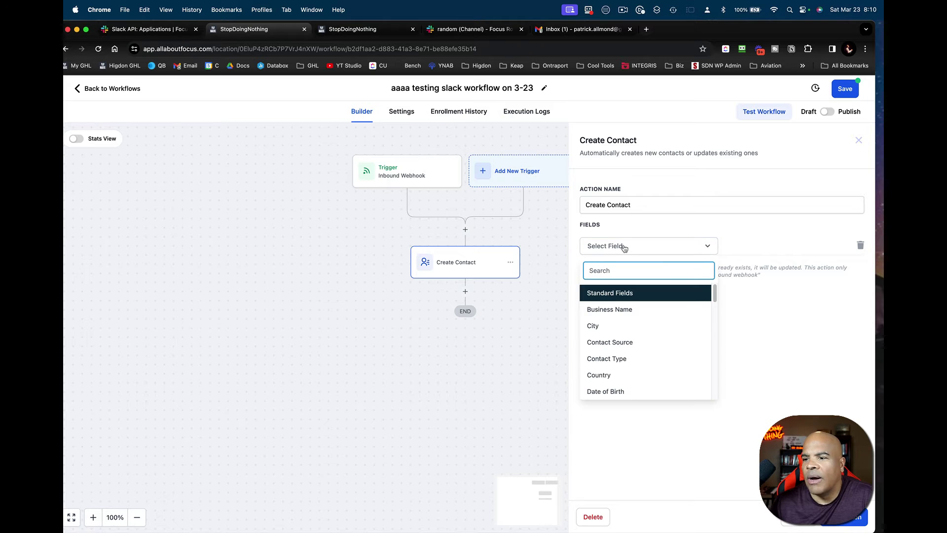
scroll(637, 344, "down", 3)
left_click(606, 329)
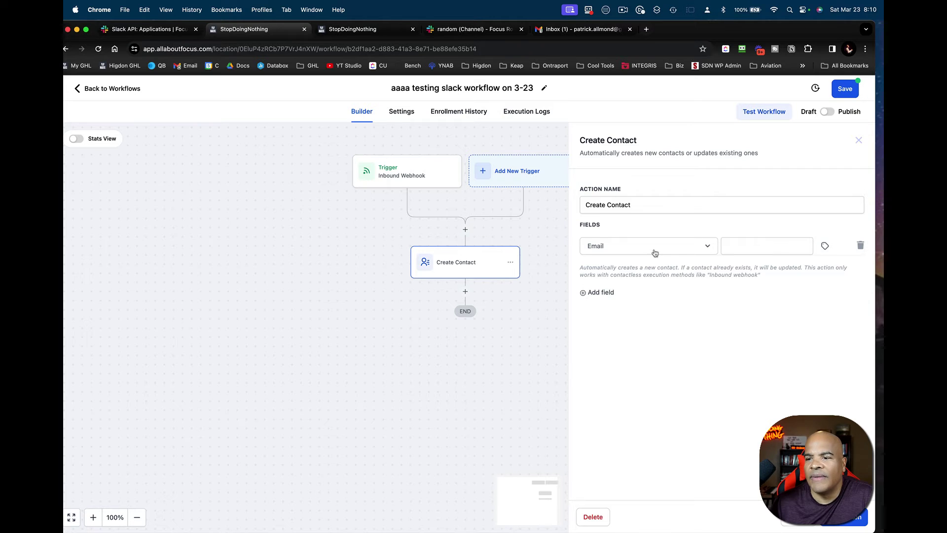
- Map the Email field to Inbound Webhook Trigger > Text and close the action settings
left_click(825, 246)
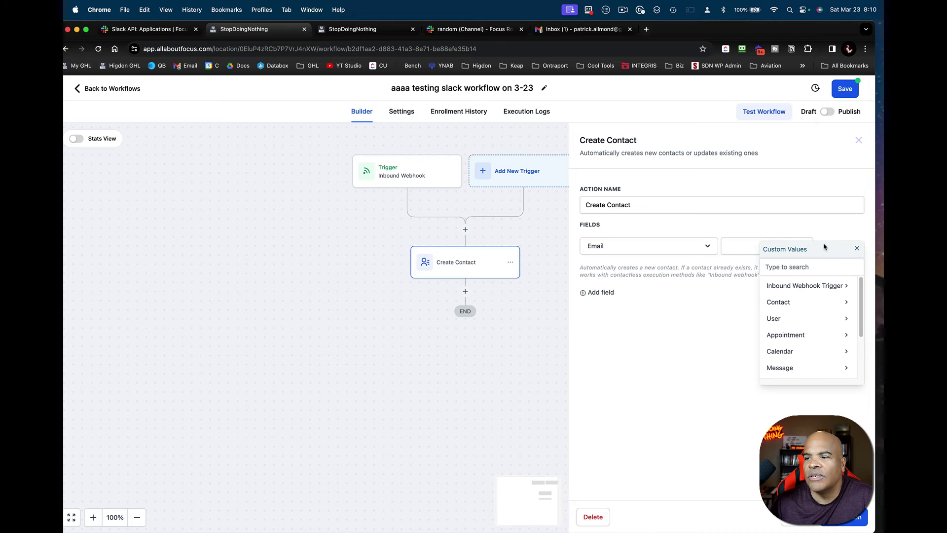
scroll(814, 311, "down", 3)
scroll(815, 310, "up", 2)
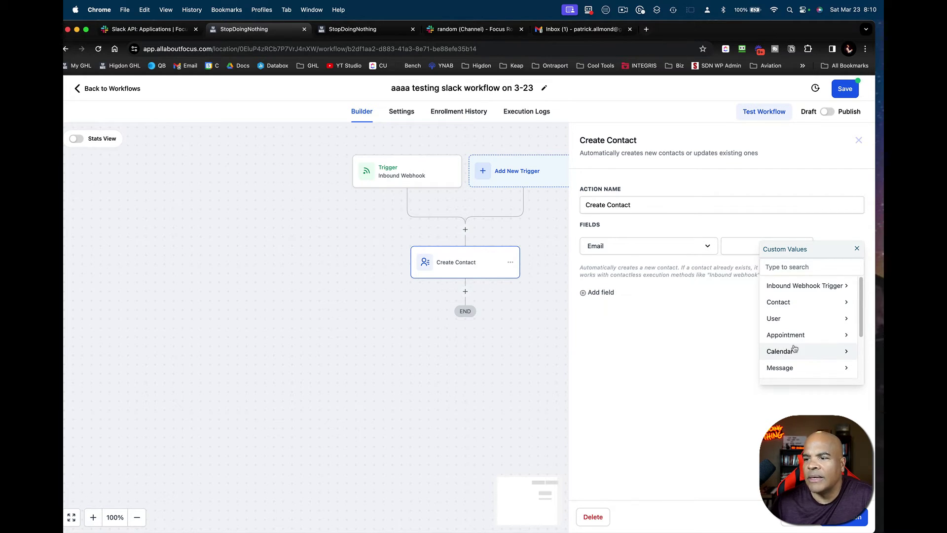
scroll(794, 349, "down", 3)
scroll(795, 348, "up", 3)
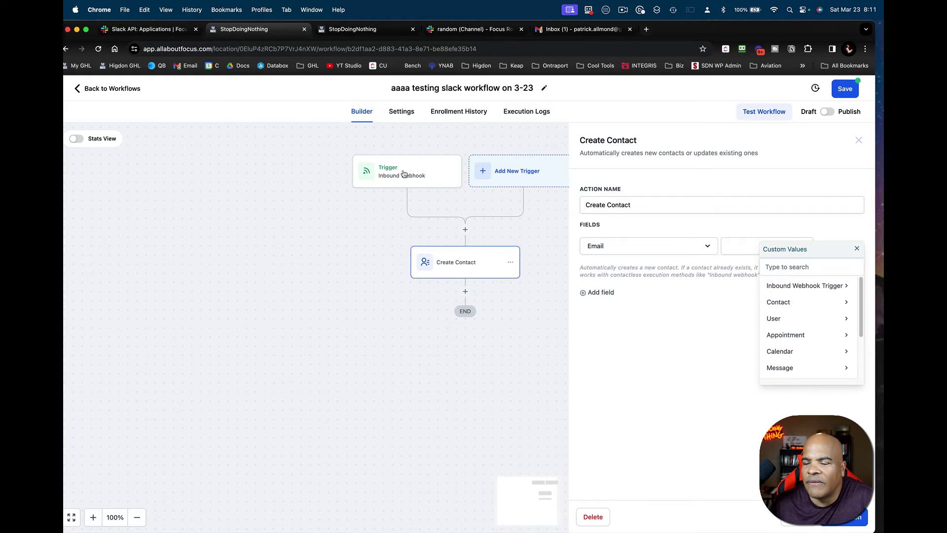
left_click(808, 285)
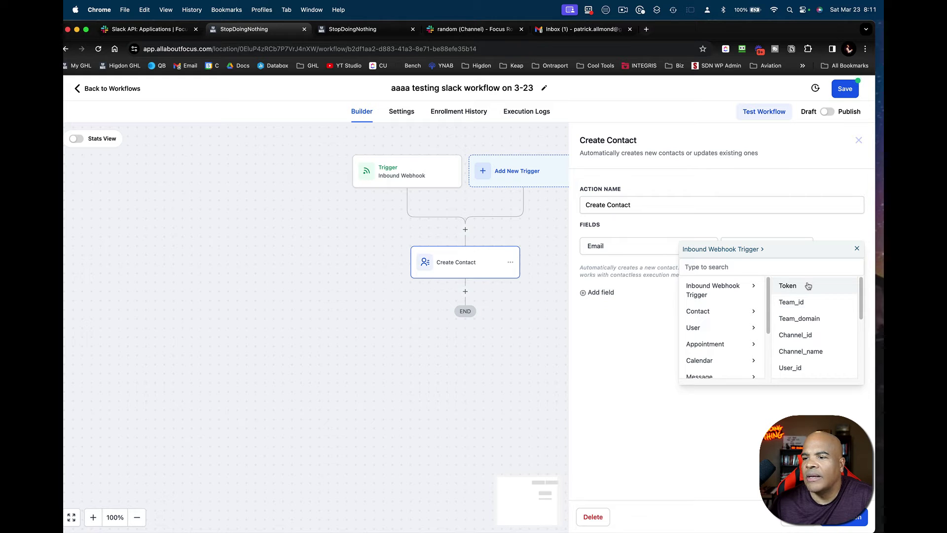
scroll(806, 318, "down", 5)
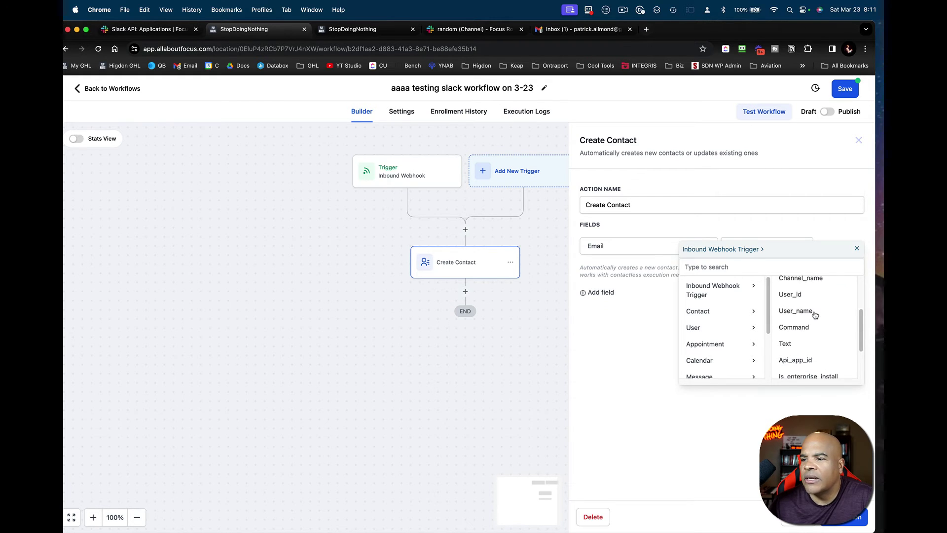
left_click(804, 328)
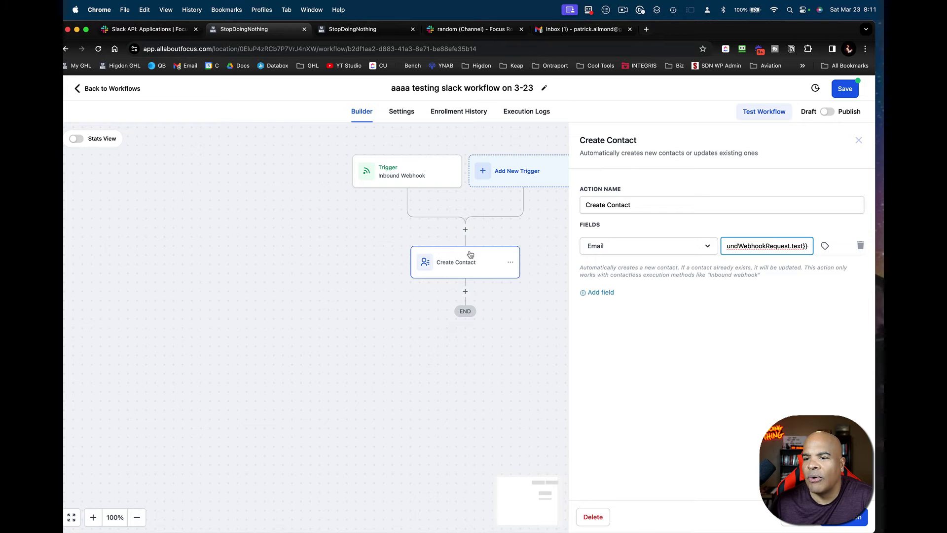
key("Escape")
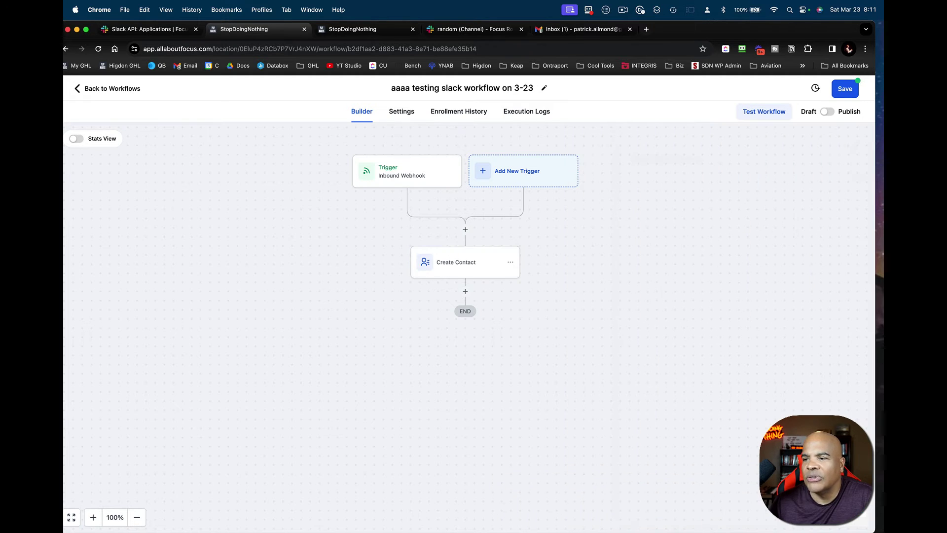
- Publish and save the workflow, then verify Enrollment History and Execution Logs are empty
left_click(831, 112)
left_click(846, 90)
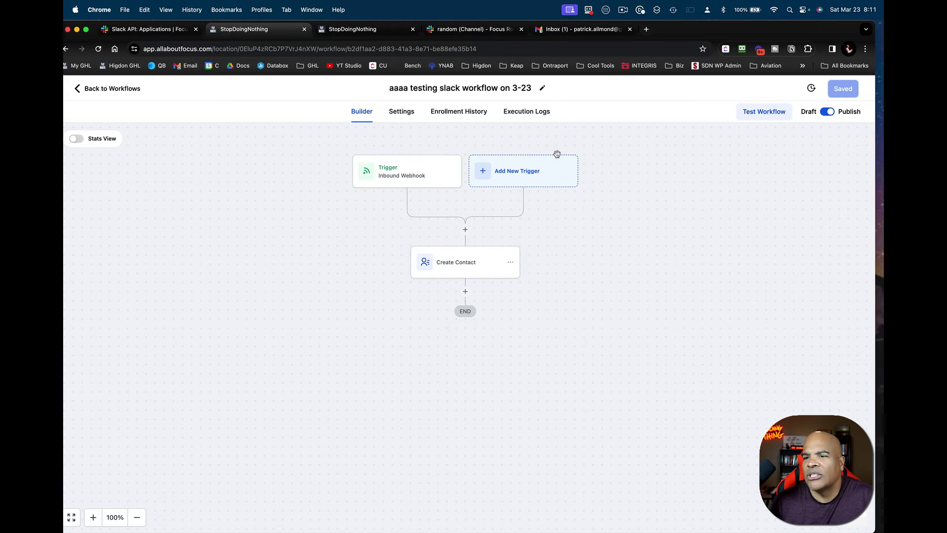
left_click(469, 118)
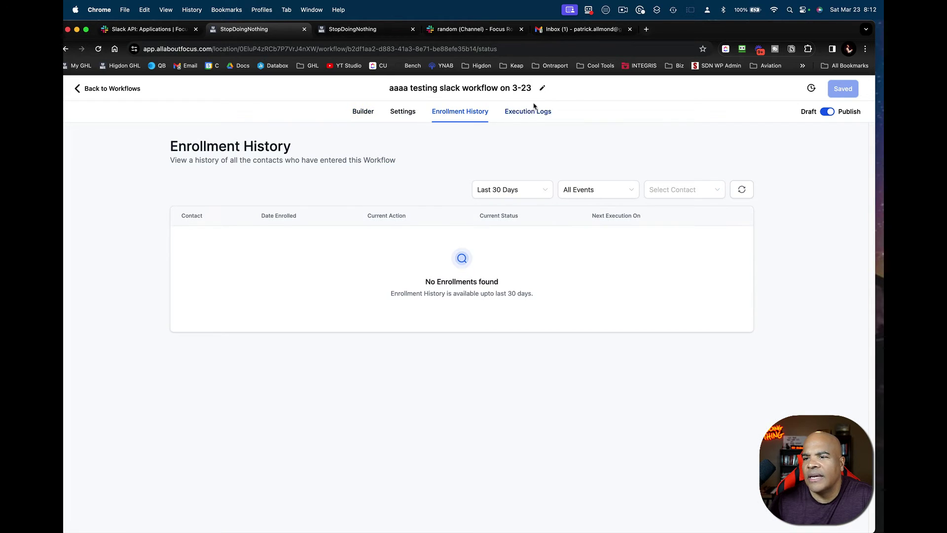
left_click(537, 113)
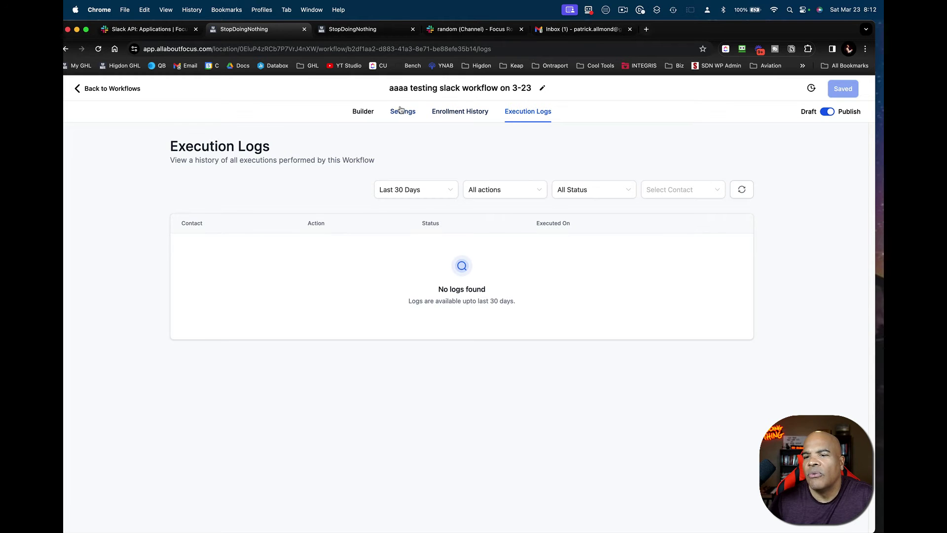
left_click(364, 113)
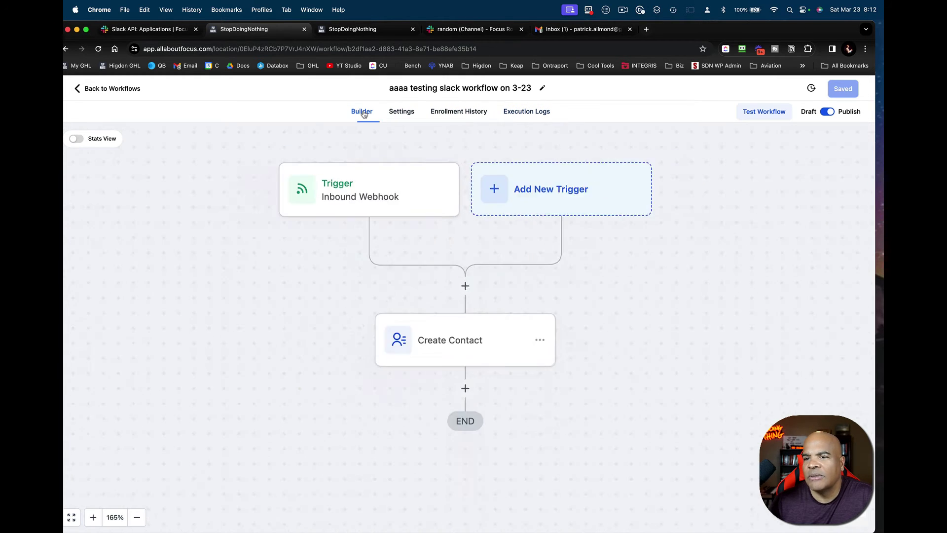
- Send /gumby with a new test email address in #random, picking the command from suggestions
left_click(385, 31)
left_click(437, 29)
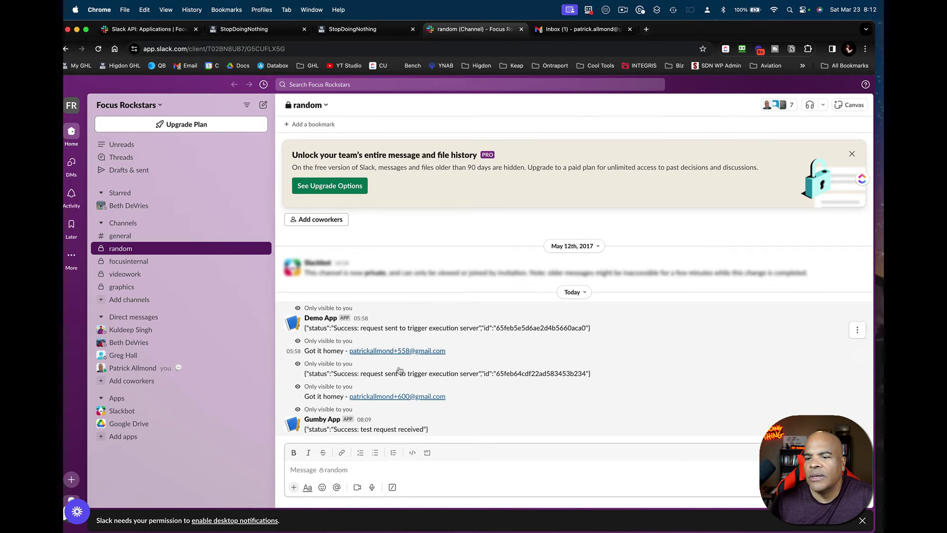
left_click(393, 470)
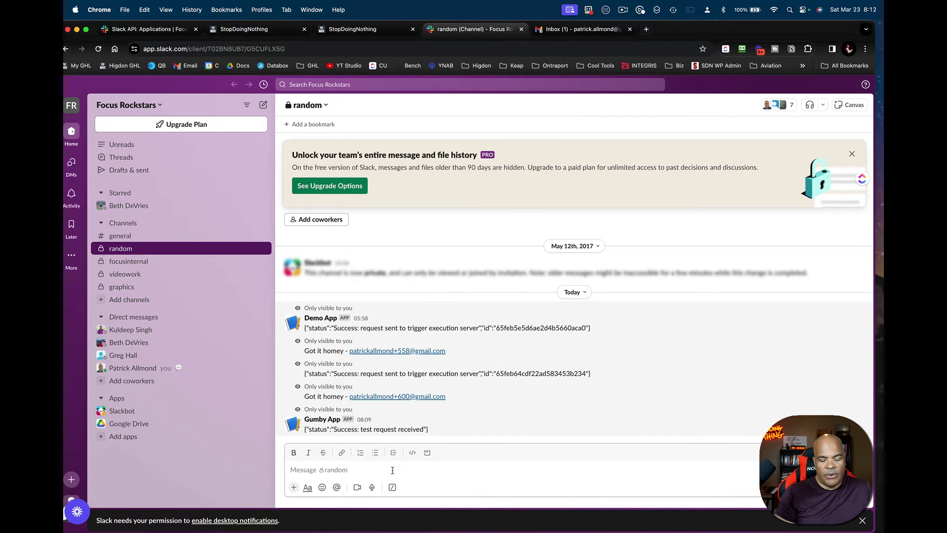
type("/gum")
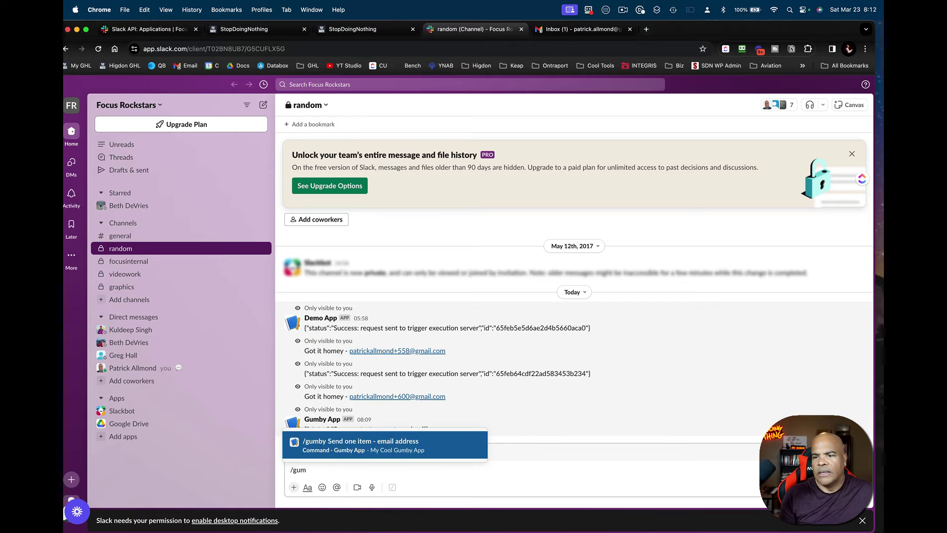
key("Tab")
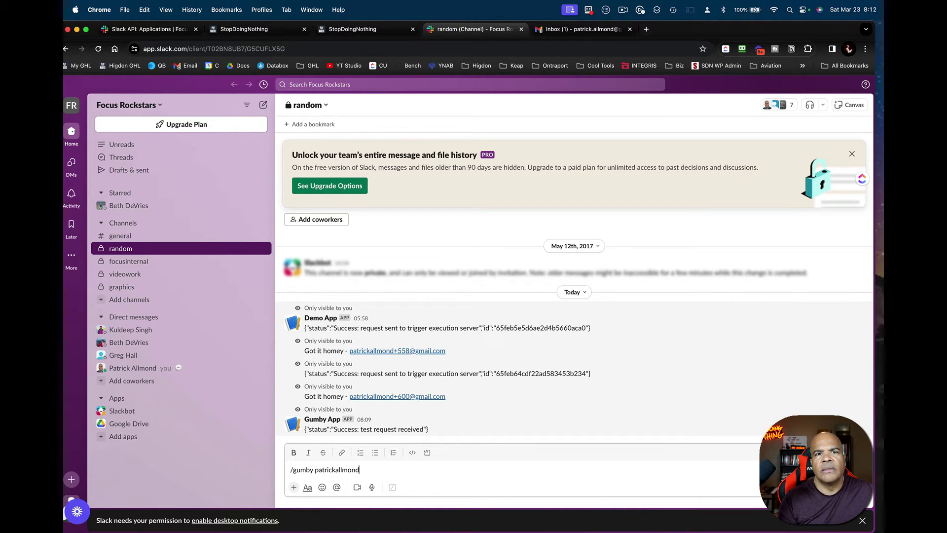
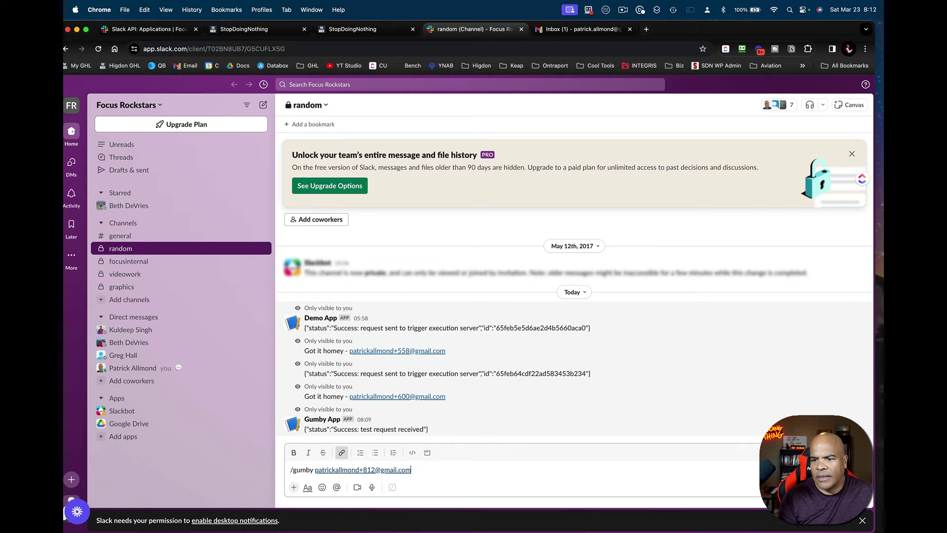
key("Return")
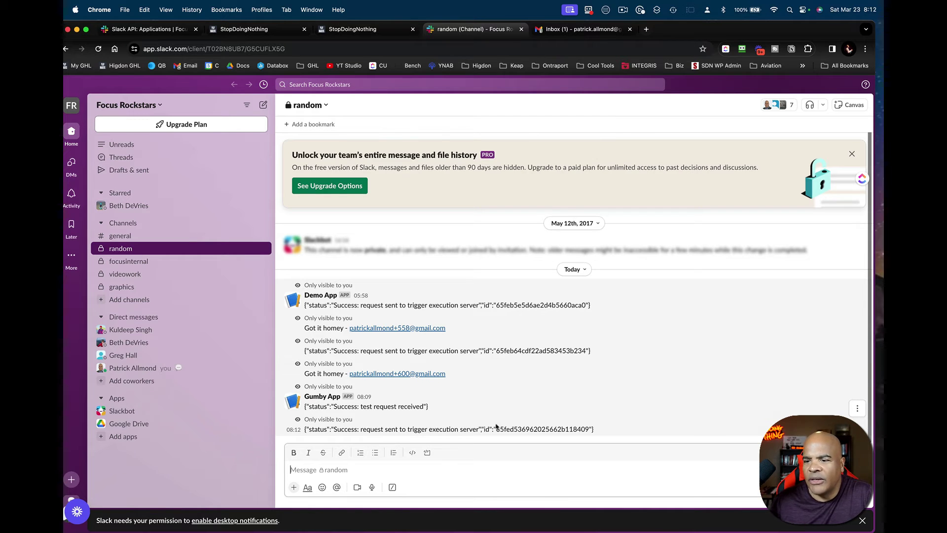
- Check the workflow's Enrollment History and Execution Logs, then reload Contacts to see the new contact
left_click(381, 48)
left_click(375, 31)
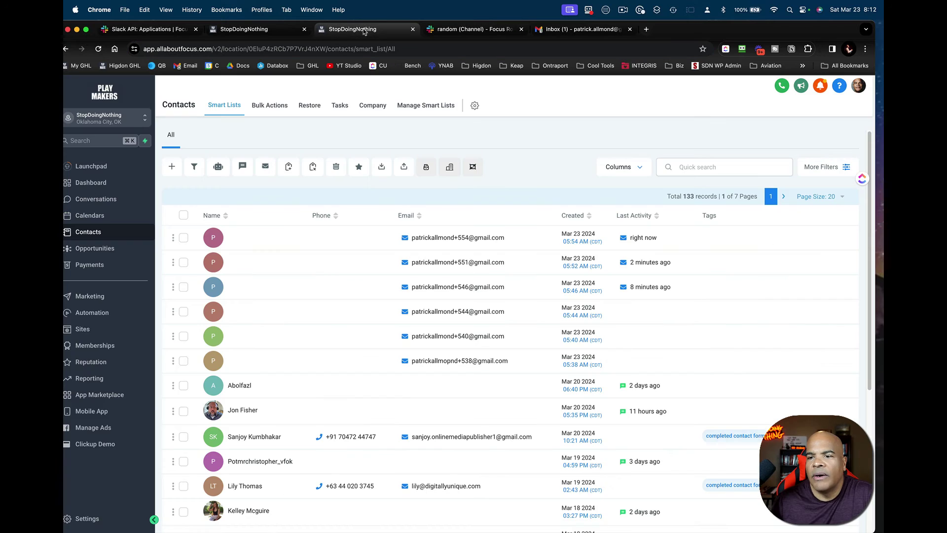
left_click(252, 30)
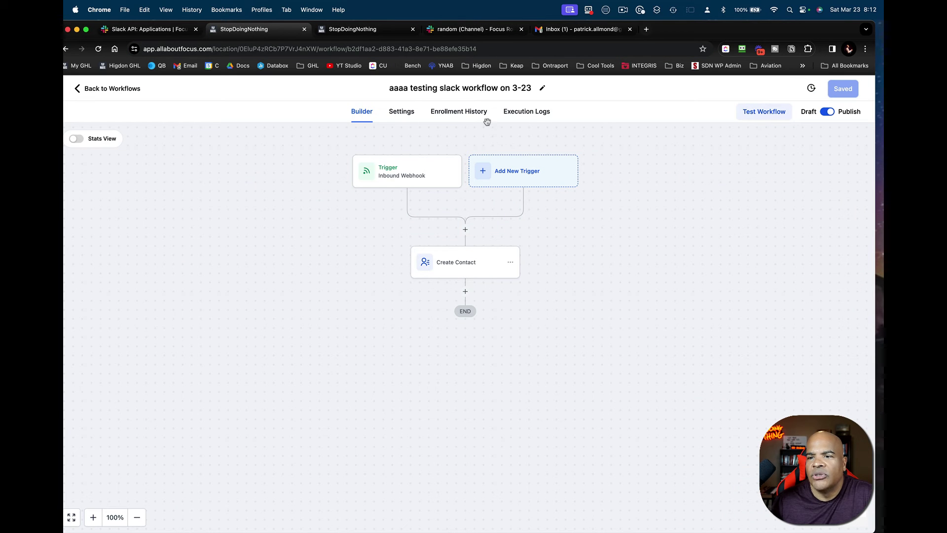
left_click(471, 117)
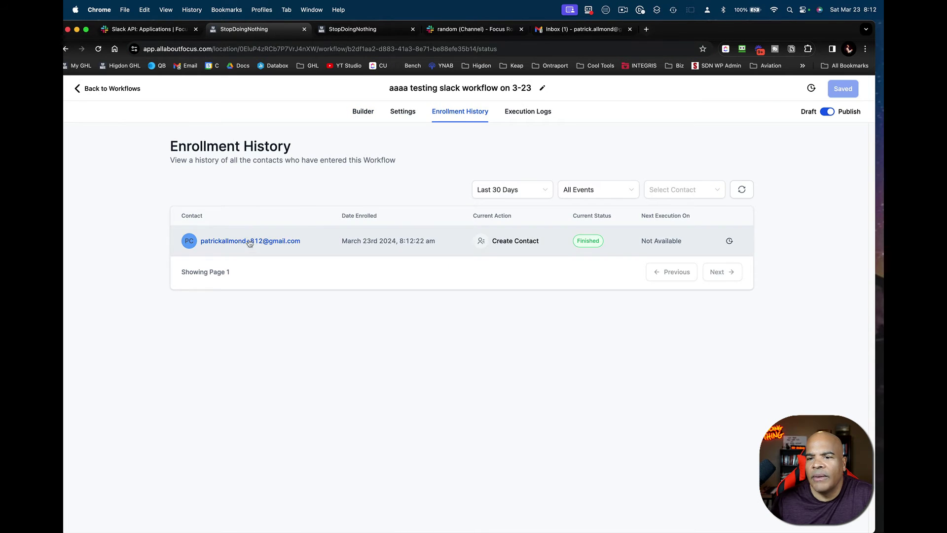
left_click(528, 112)
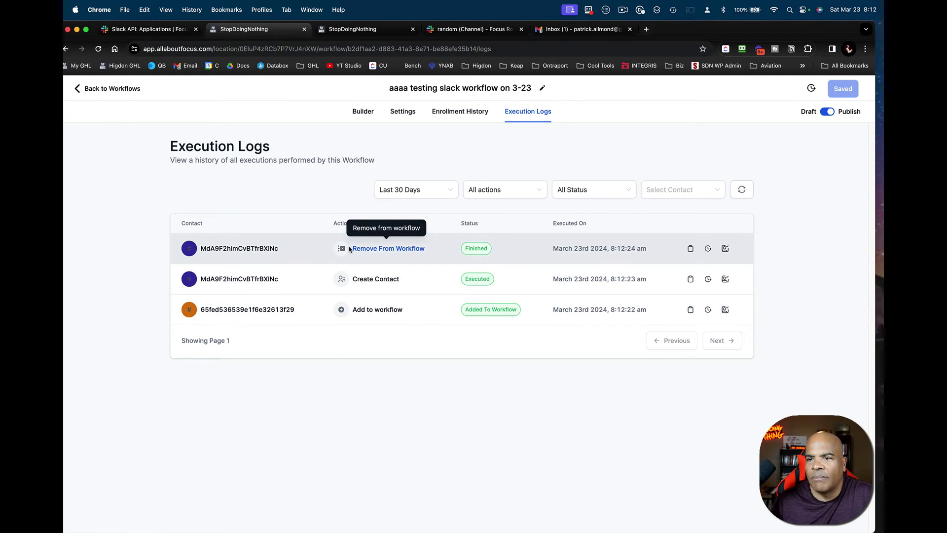
left_click(357, 30)
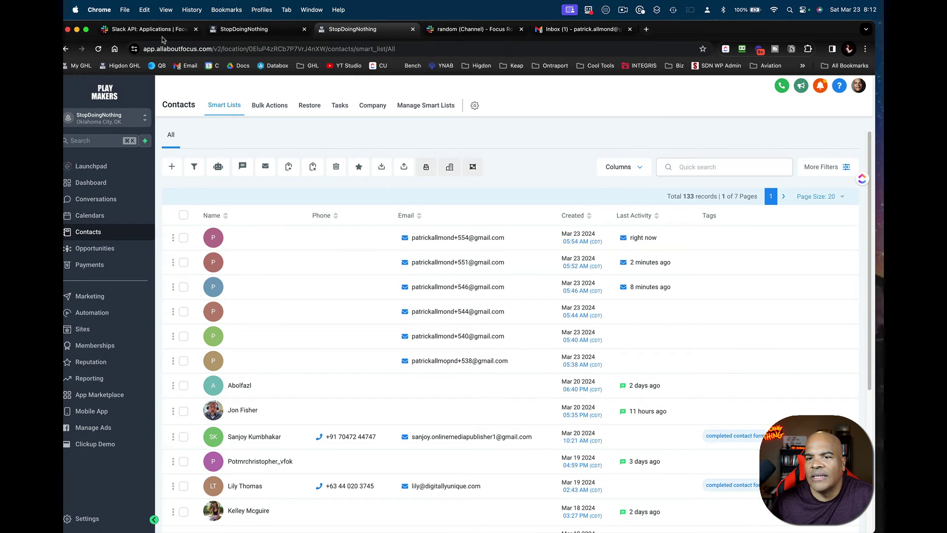
left_click(98, 50)
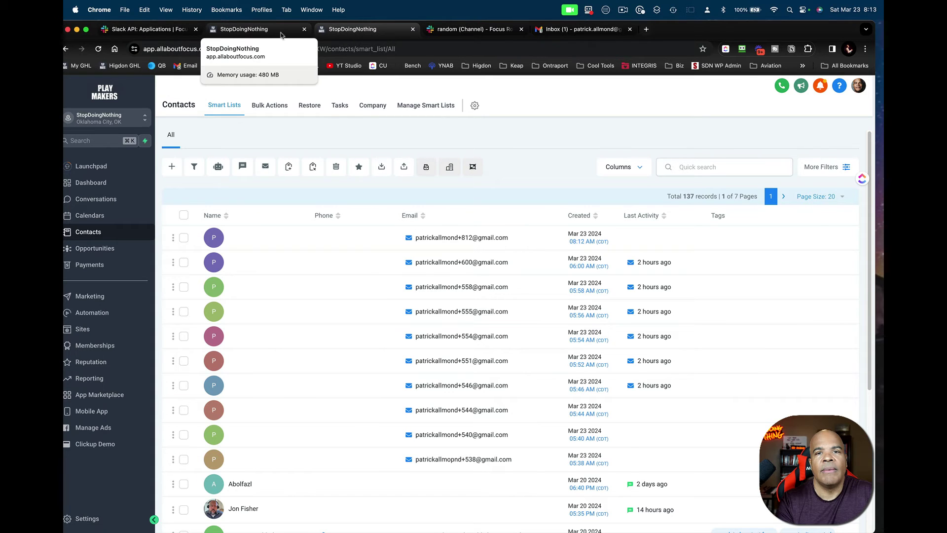
- Review Gumby App's Basic Information in Slack API, then go back to the GoHighLevel workflow
left_click(153, 31)
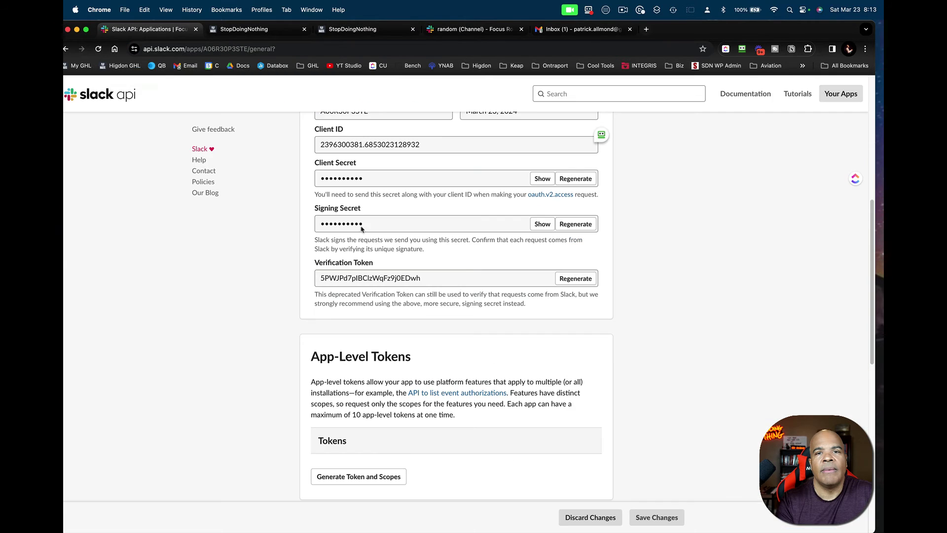
scroll(290, 163, "up", 7)
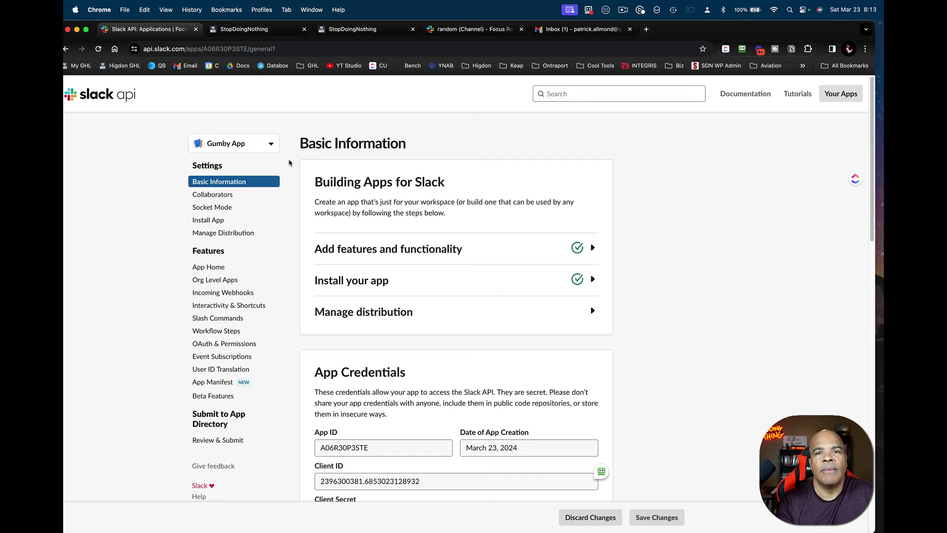
left_click(278, 28)
left_click(367, 114)
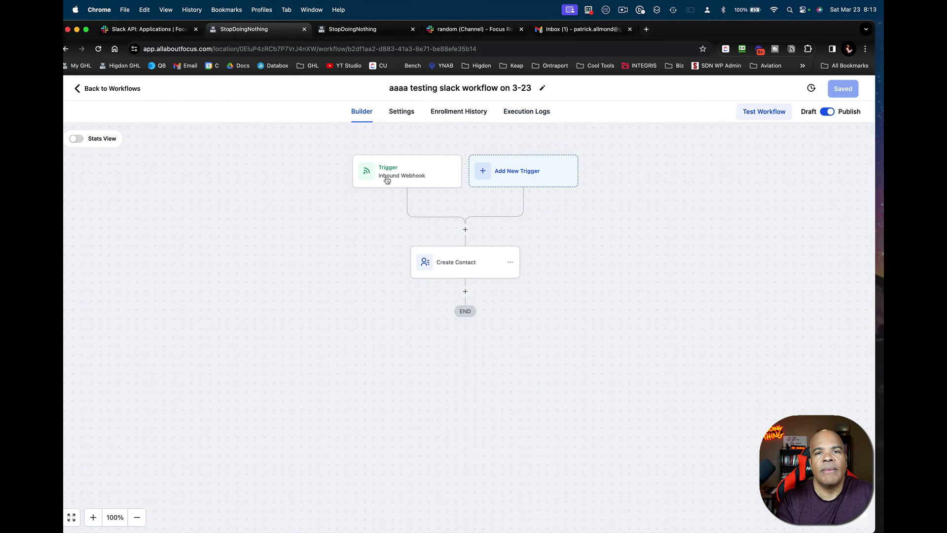
left_click(411, 177)
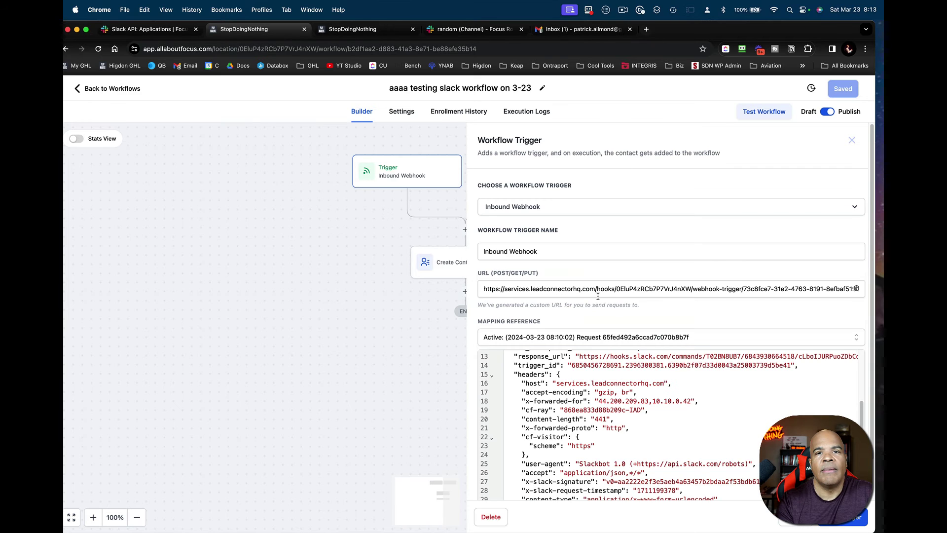
scroll(643, 390, "down", 2)
scroll(643, 391, "down", 2)
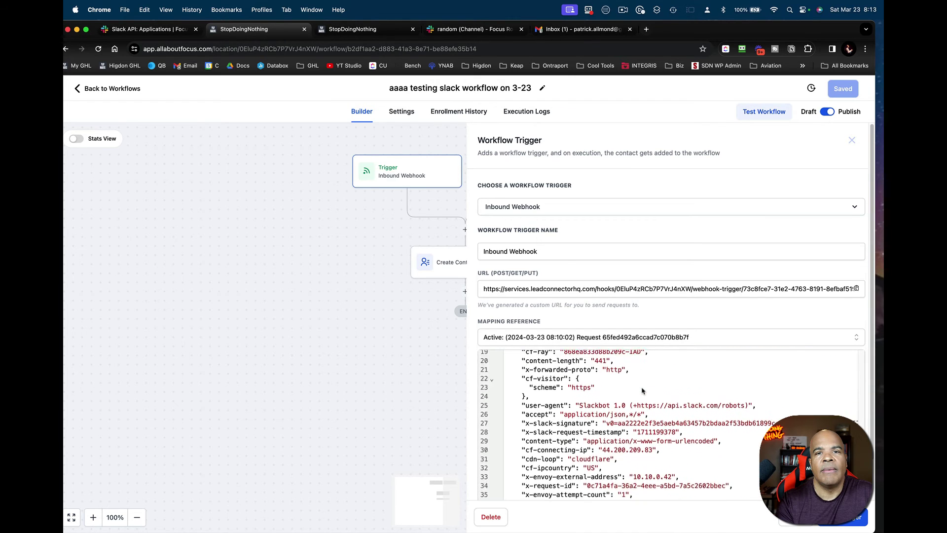
scroll(643, 391, "up", 6)
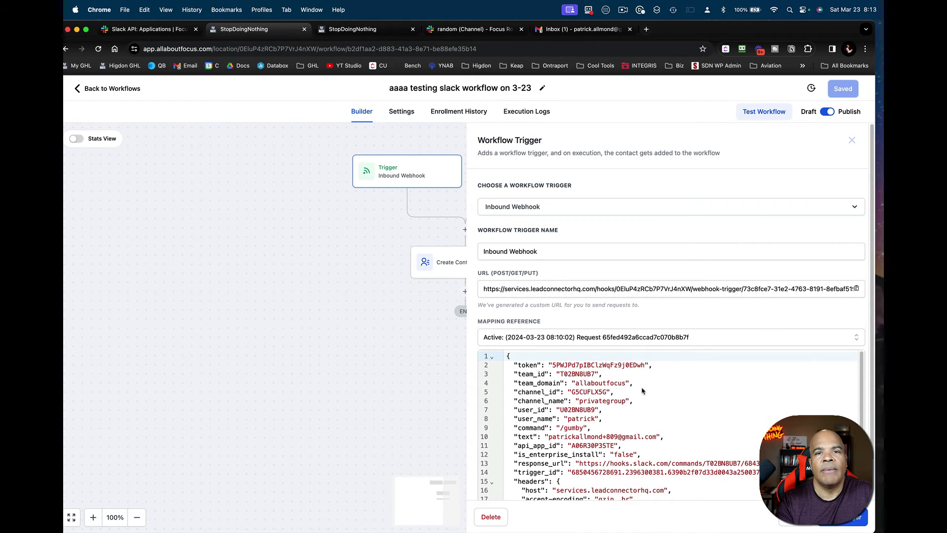
scroll(642, 391, "down", 2)
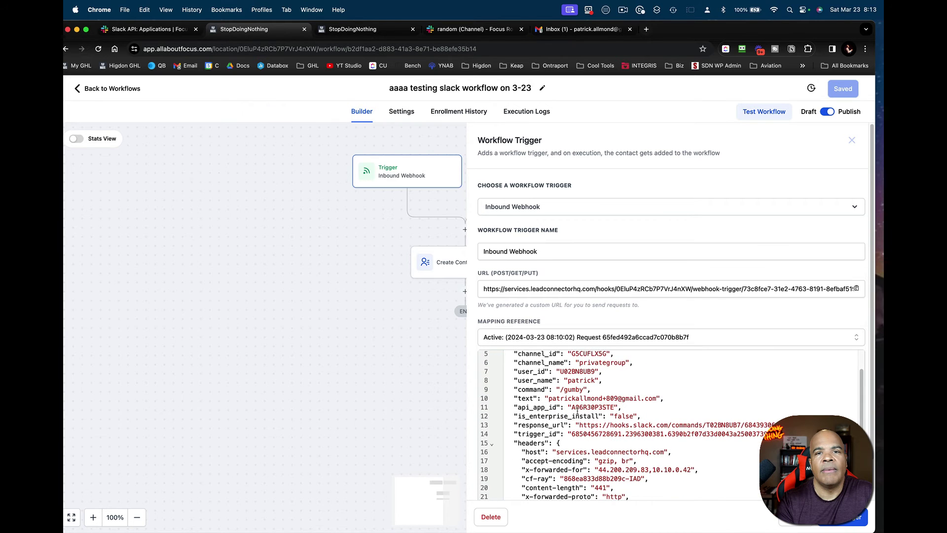
left_click_drag(513, 425, 777, 425)
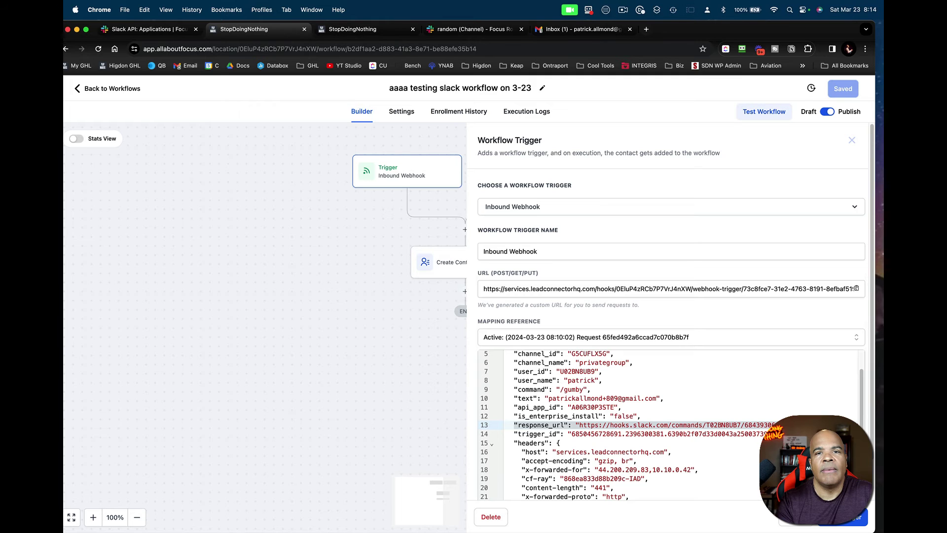
left_click(768, 420)
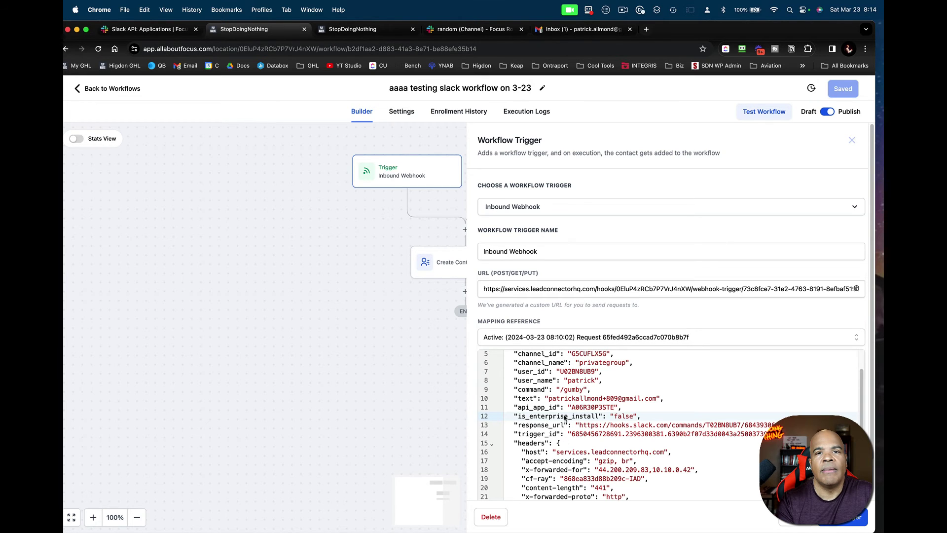
left_click(844, 516)
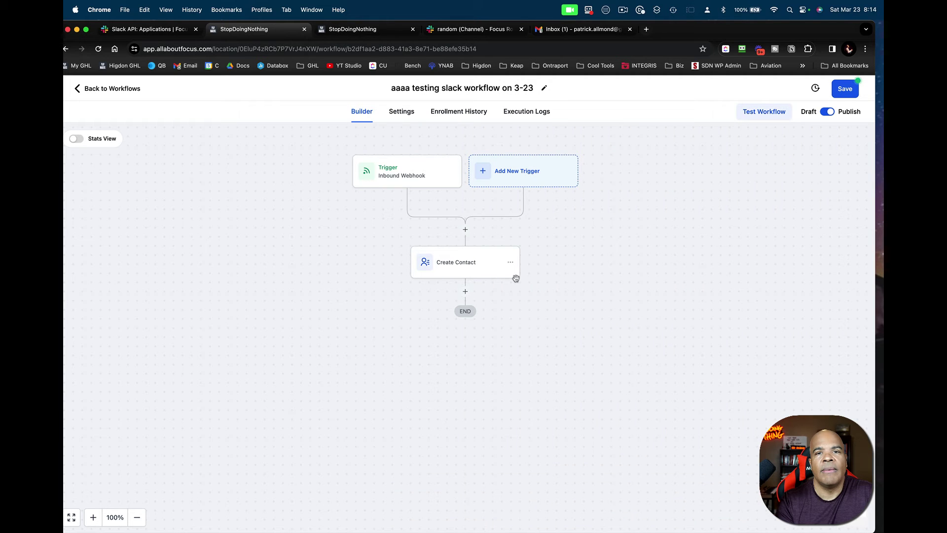
- Add an Email step after Create Contact, sending from the user's full name and {{user.email}}
left_click(465, 292)
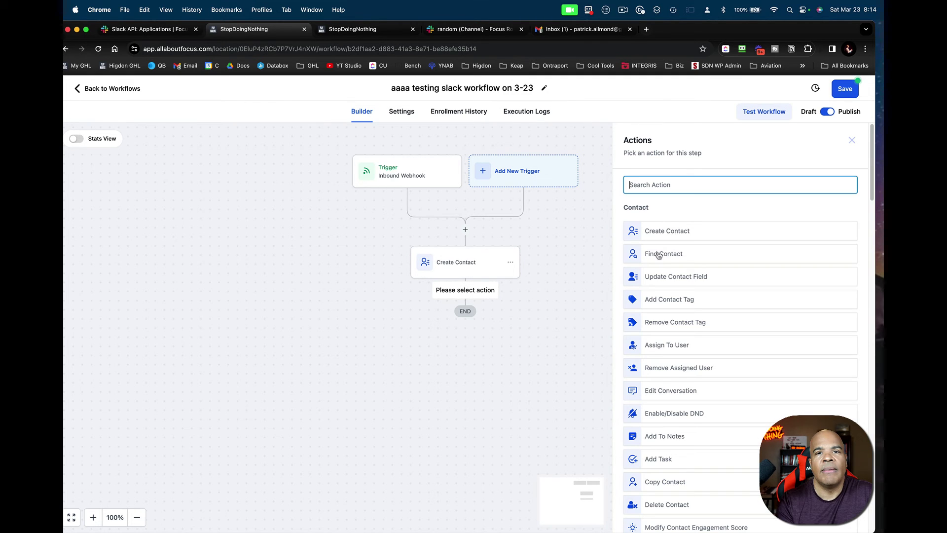
scroll(616, 381, "down", 5)
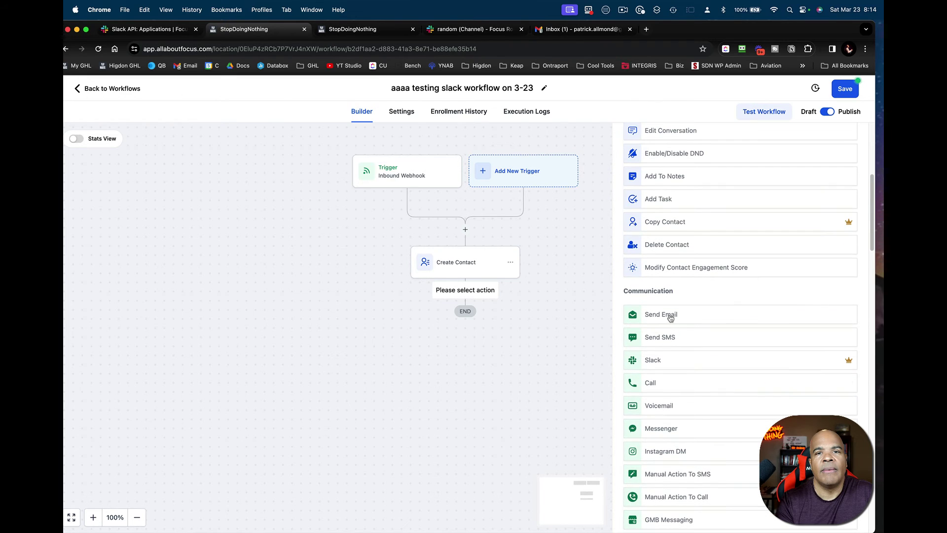
left_click(671, 317)
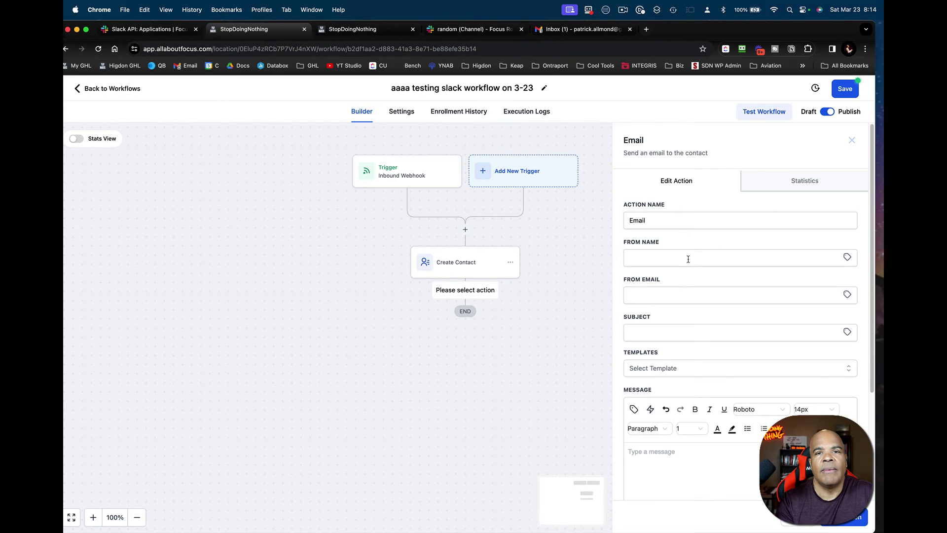
left_click(846, 258)
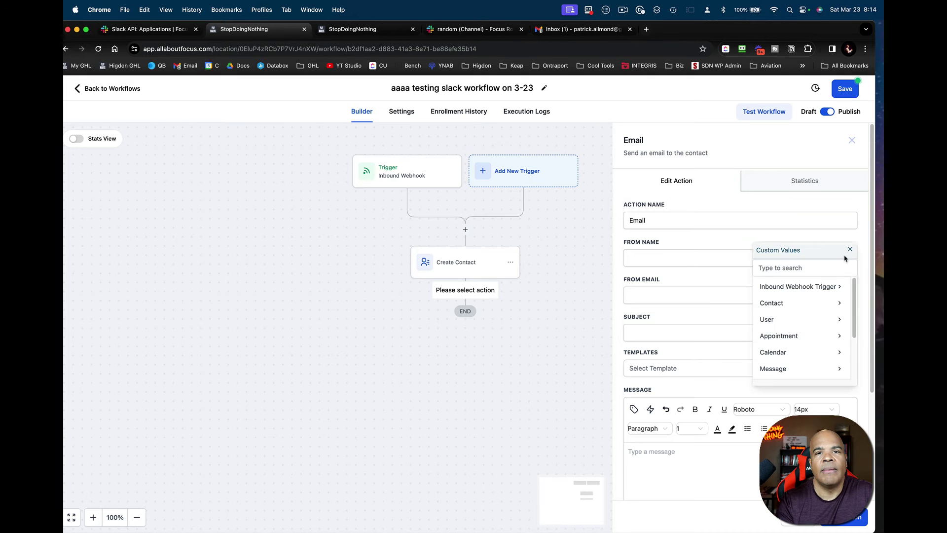
left_click(810, 325)
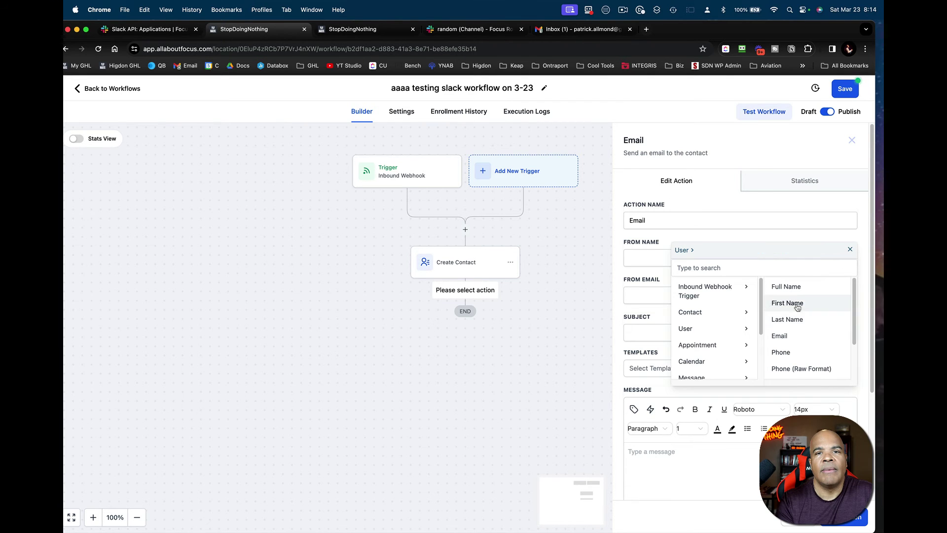
left_click(788, 286)
left_click(847, 295)
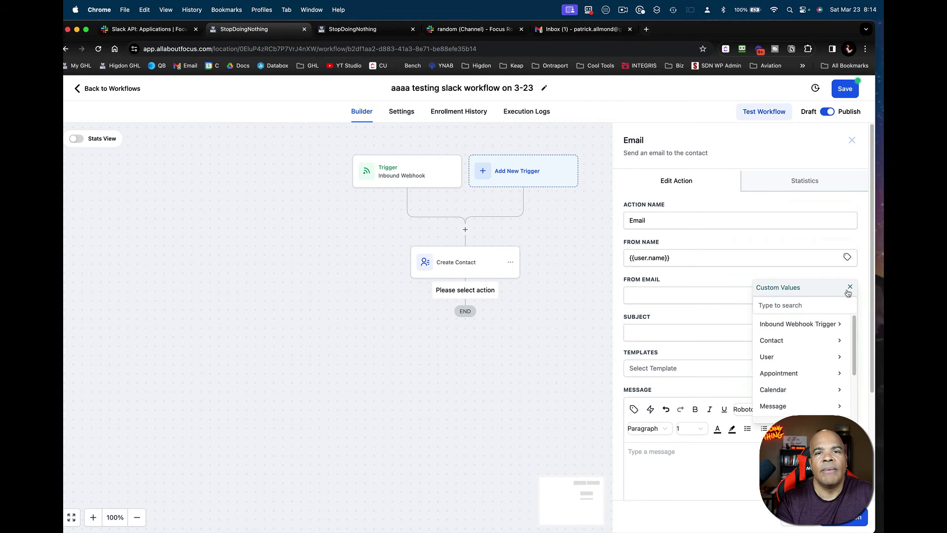
left_click(806, 355)
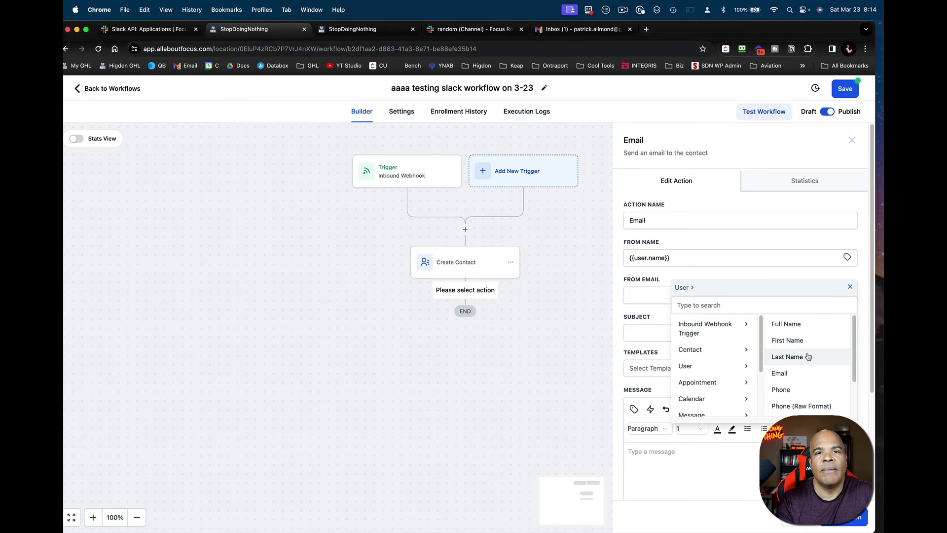
left_click(780, 373)
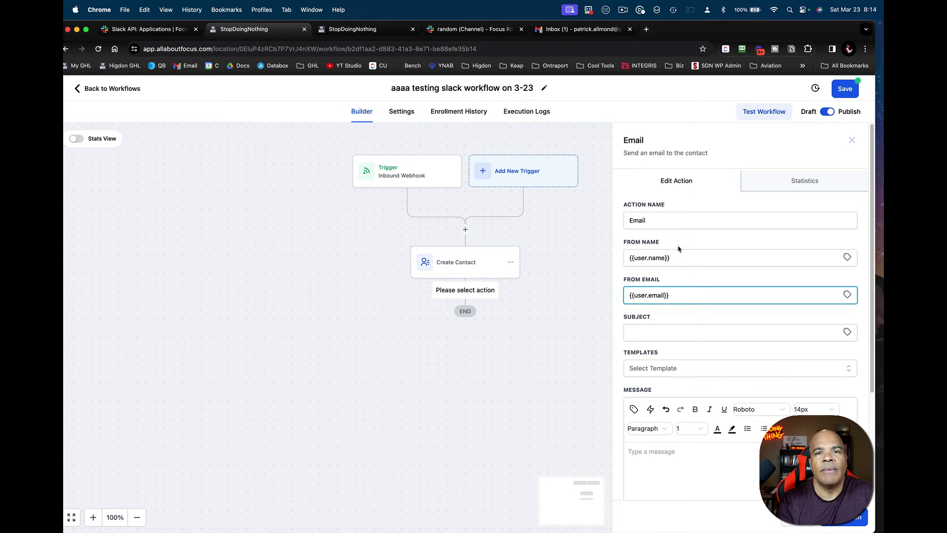
- Set the subject to 'We got the test' followed by Right Now date and time values
left_click(683, 327)
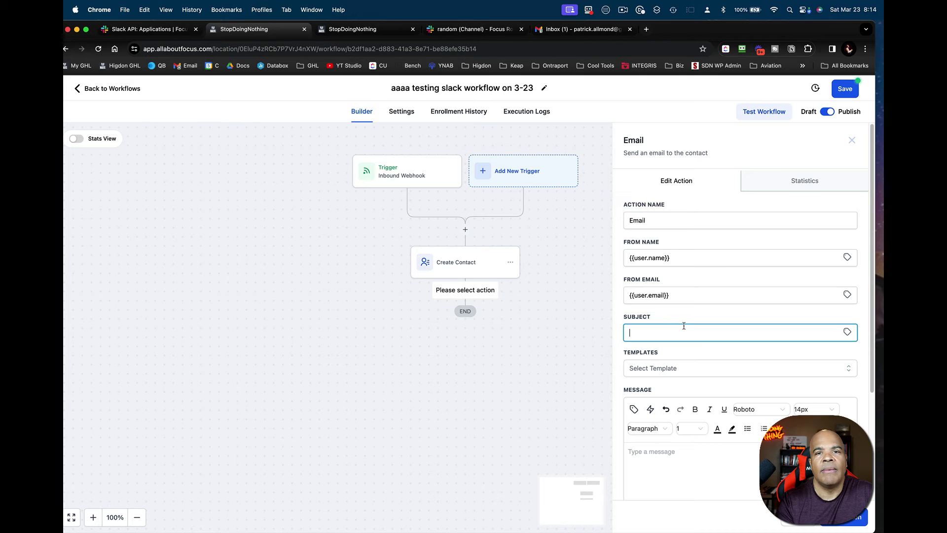
type("We got the test")
left_click(847, 331)
scroll(825, 398, "down", 3)
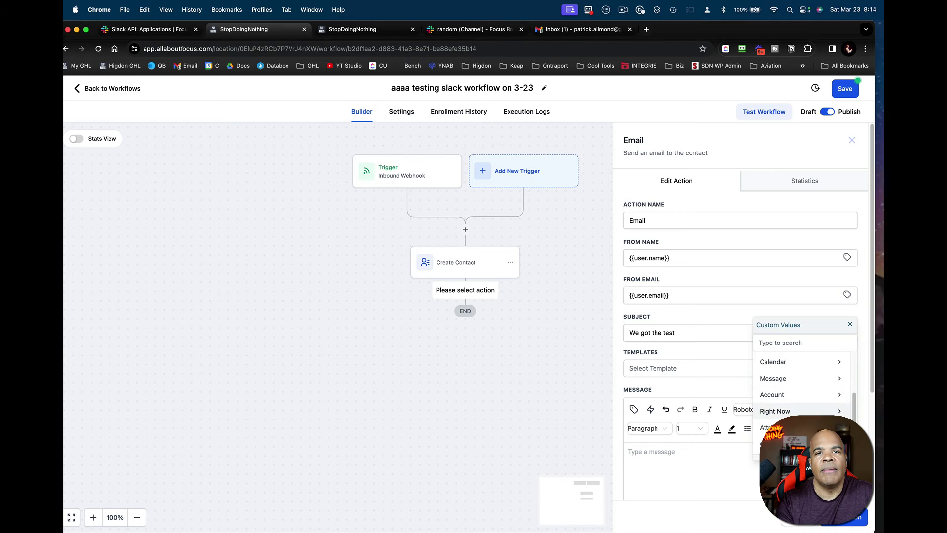
left_click(820, 411)
scroll(797, 385, "down", 5)
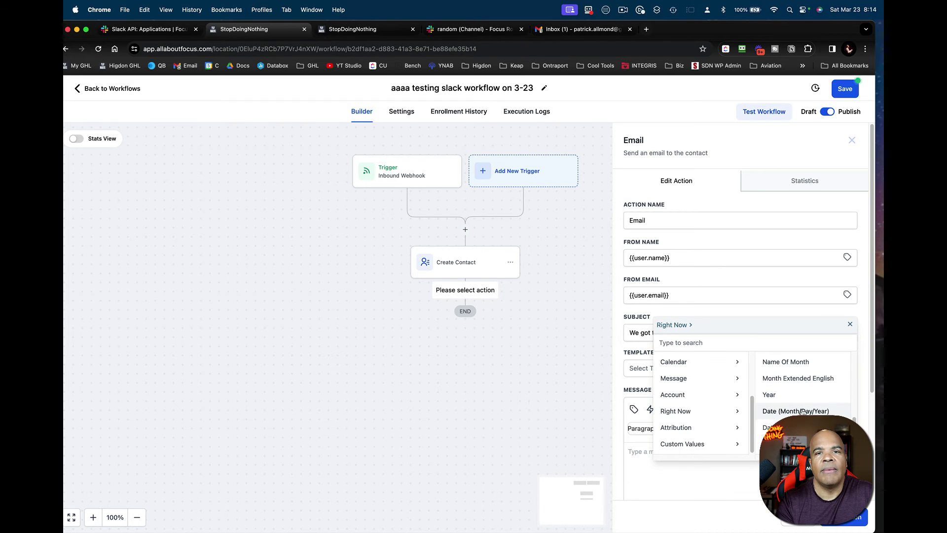
left_click(802, 412)
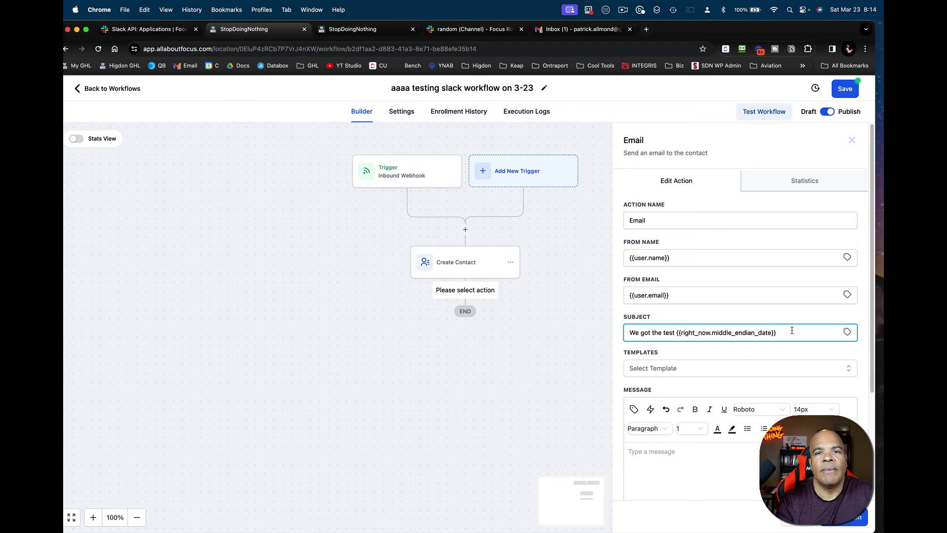
left_click(848, 331)
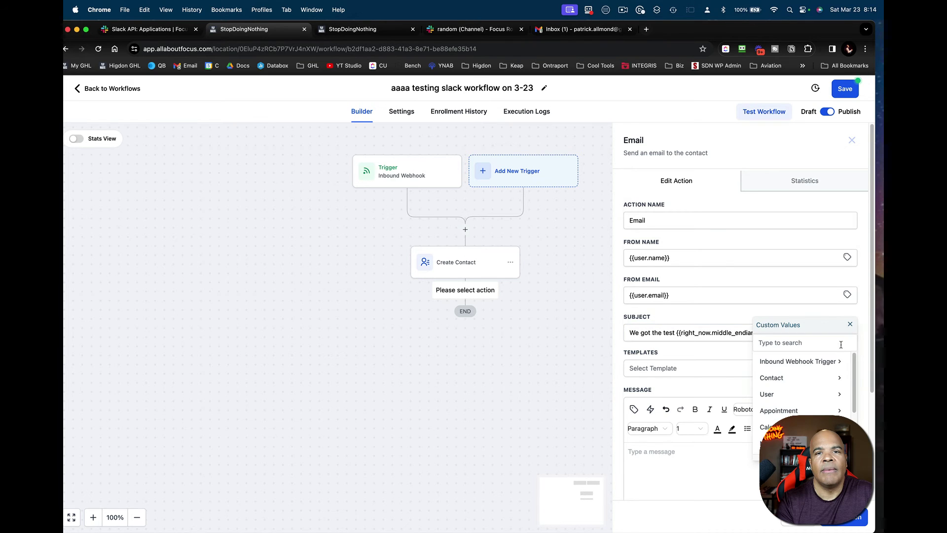
scroll(826, 400, "down", 3)
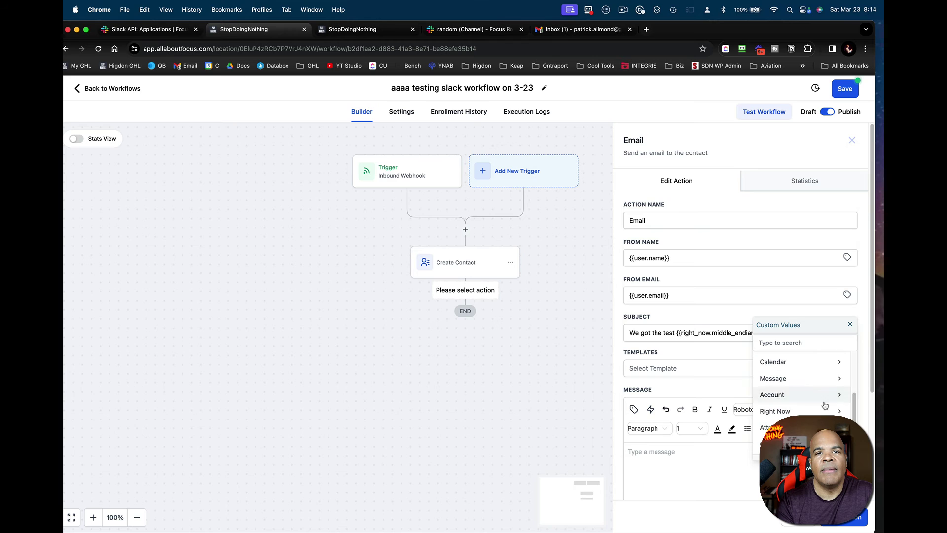
left_click(809, 411)
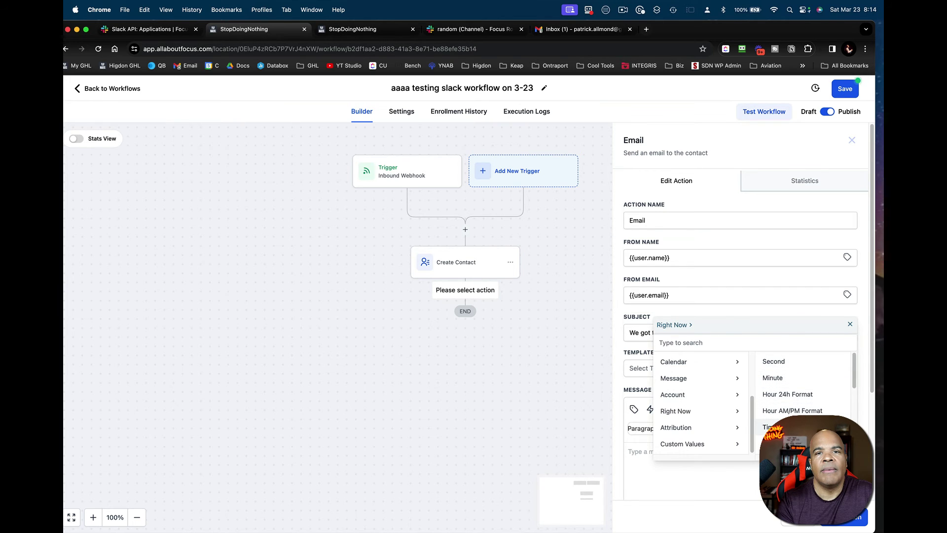
left_click(780, 427)
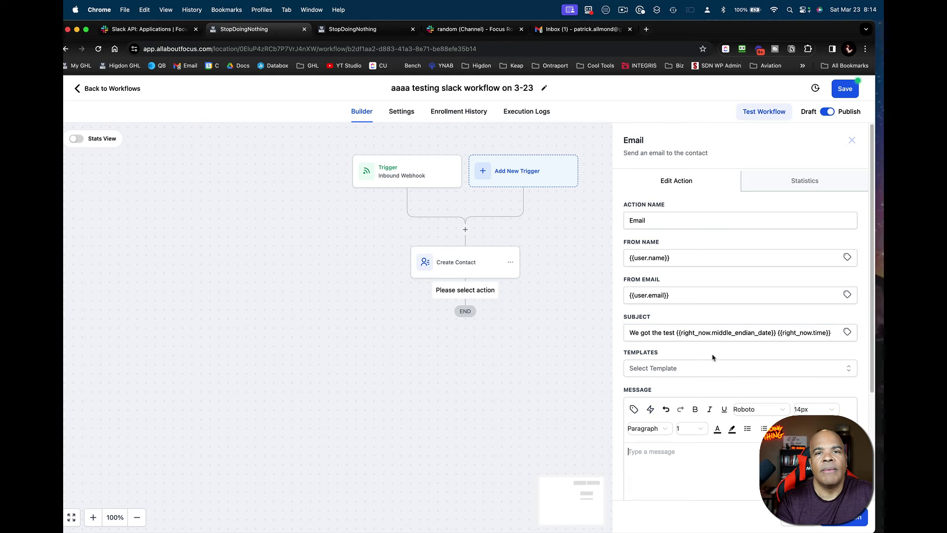
- Copy the subject into the message body, close the Email step and save the workflow
left_click(676, 333)
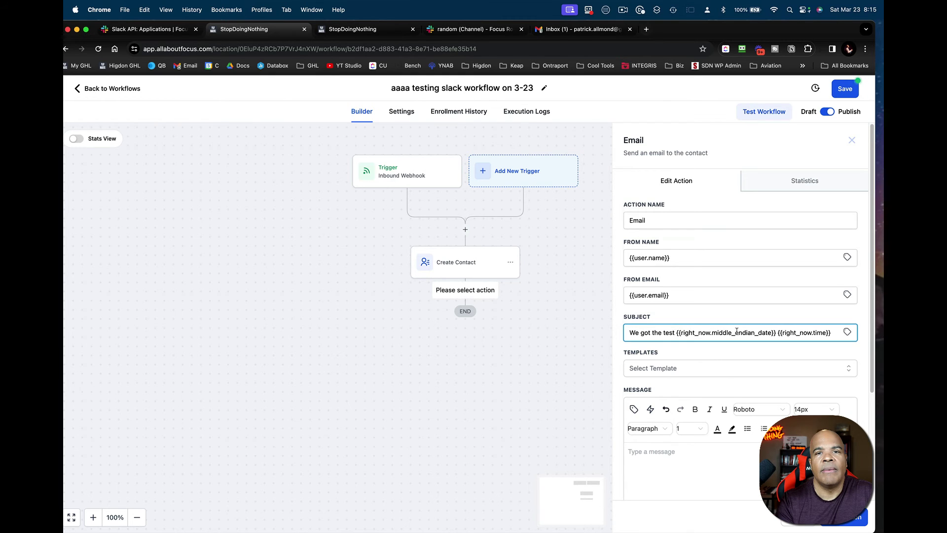
key("super+a")
key("super+c")
left_click(716, 456)
key("super+v")
left_click(846, 517)
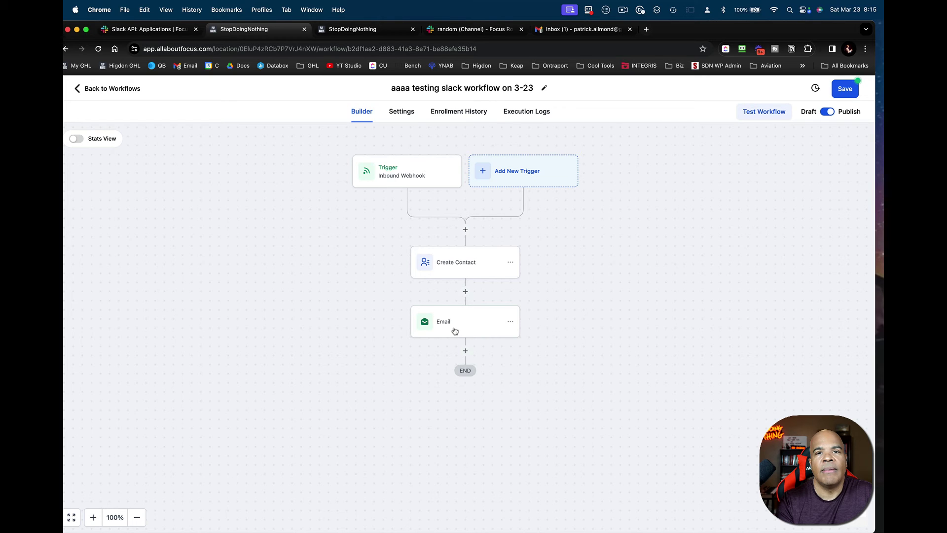
left_click(856, 93)
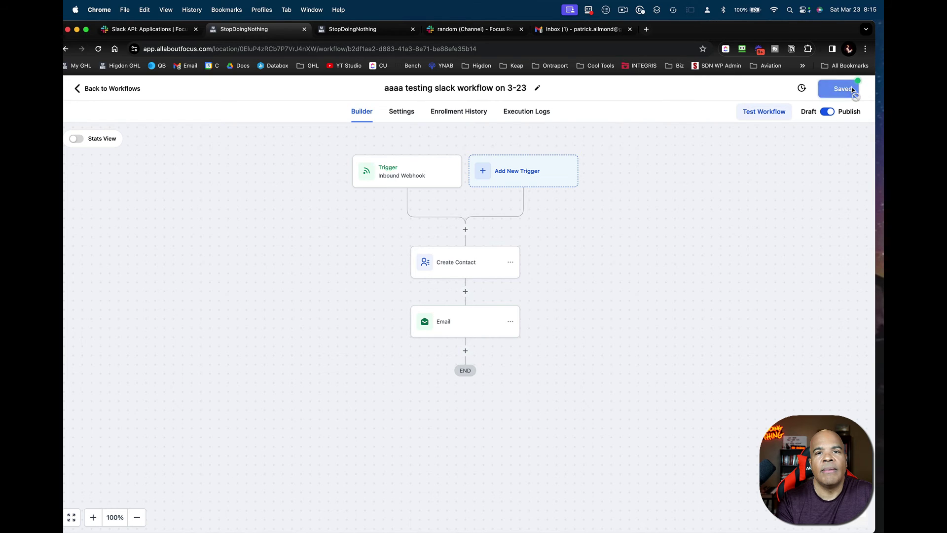
left_click(401, 34)
- Send /gumby with a test email address in #random, correcting the address before sending
left_click(471, 29)
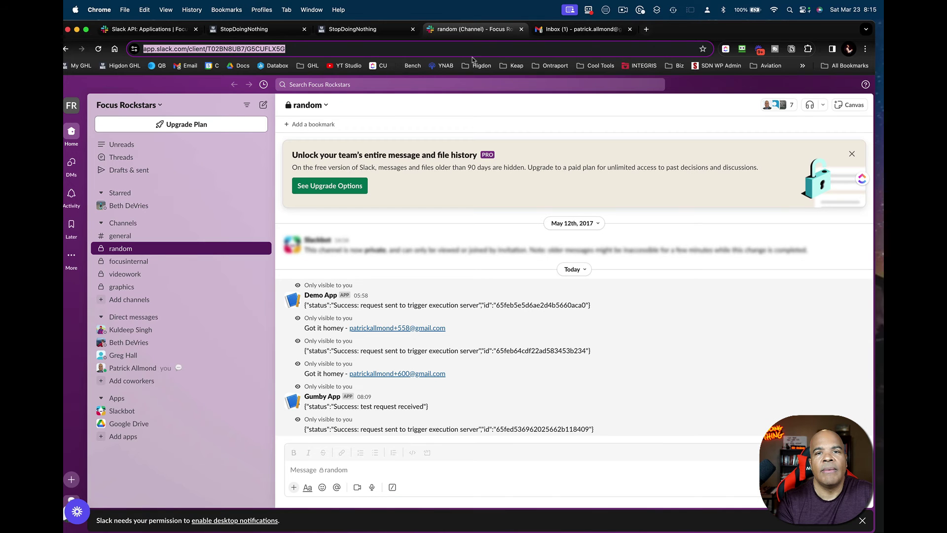
left_click(379, 469)
type("/")
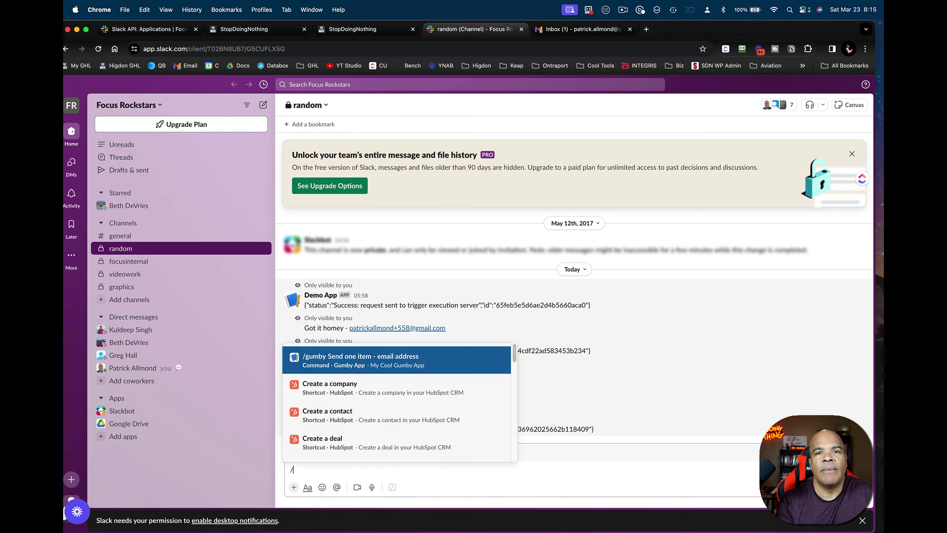
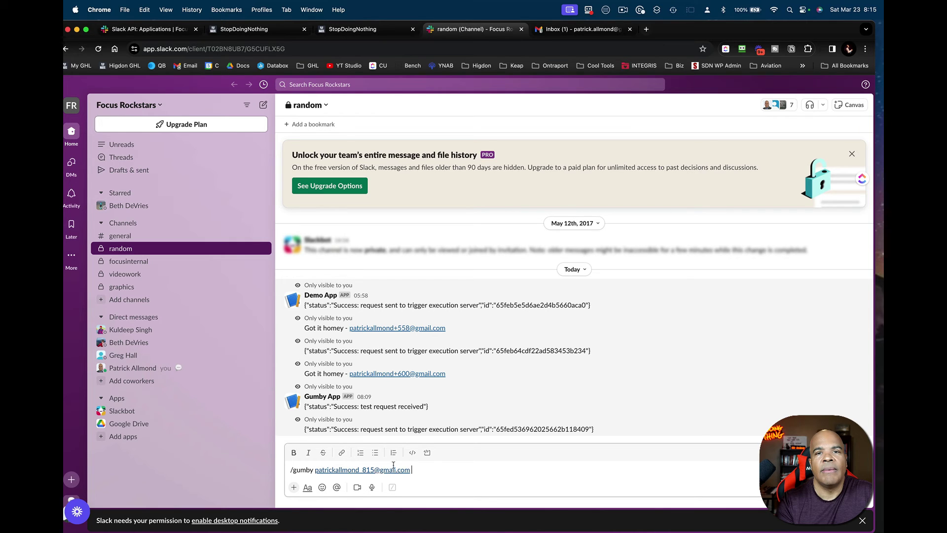
left_click(363, 468)
key("BackSpace")
key("BackSpace")
key("BackSpace")
key("BackSpace")
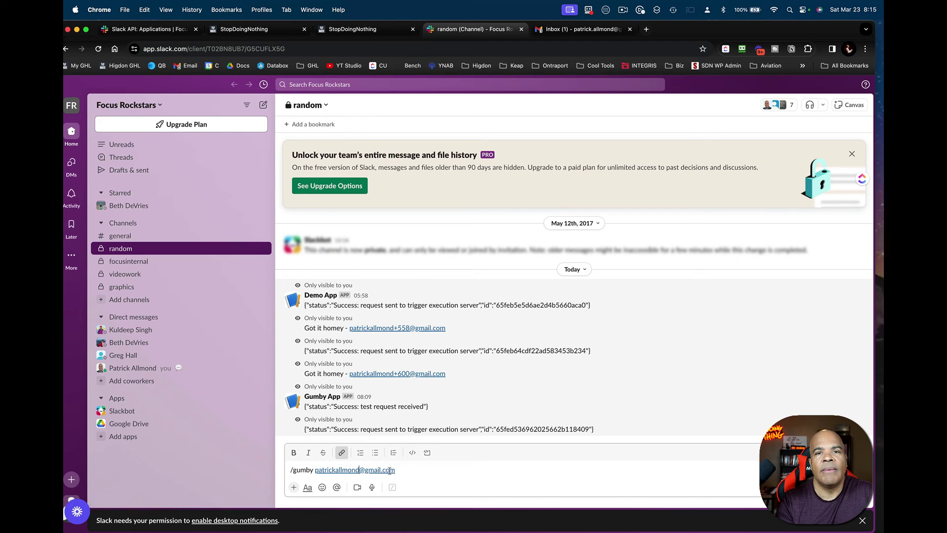
left_click(414, 466)
key("Return")
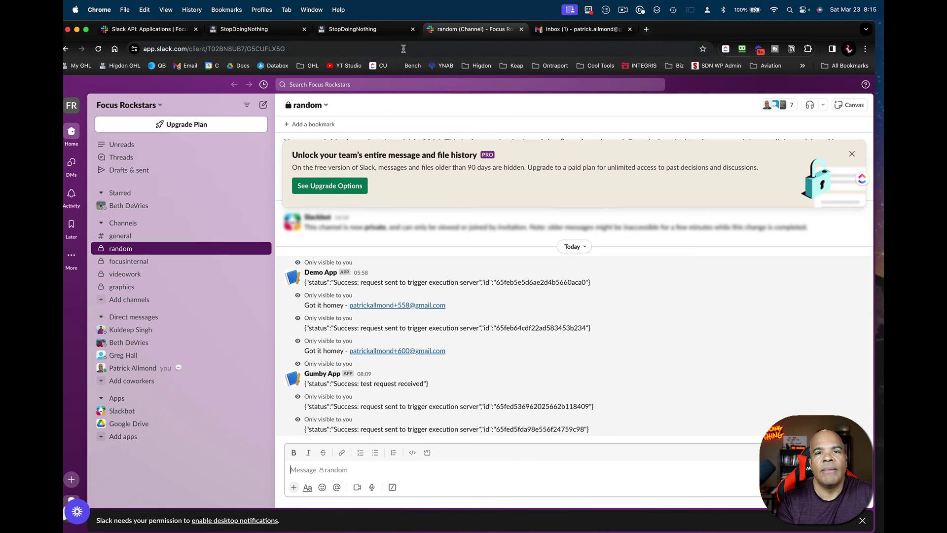
- Reload the StopDoingNothing Contacts list to look for the newly created contact
left_click(355, 28)
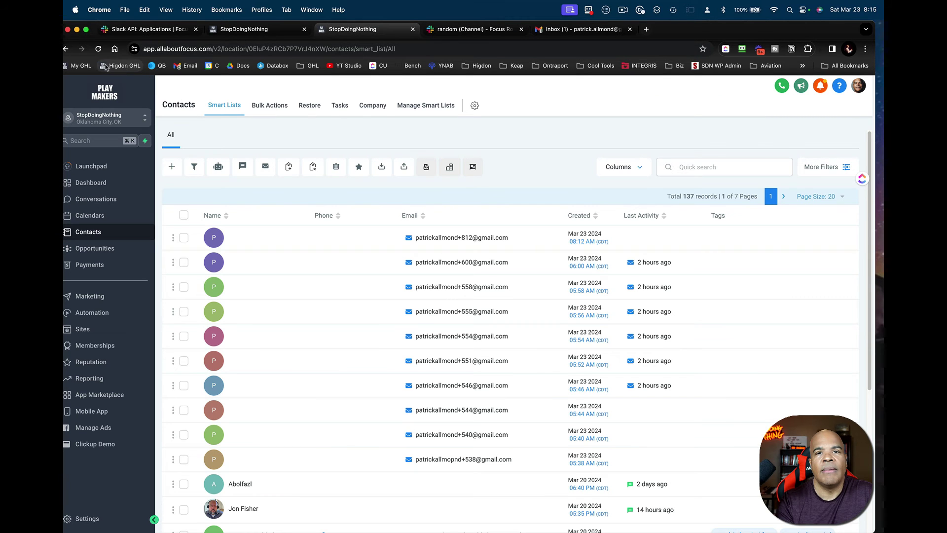
left_click(99, 49)
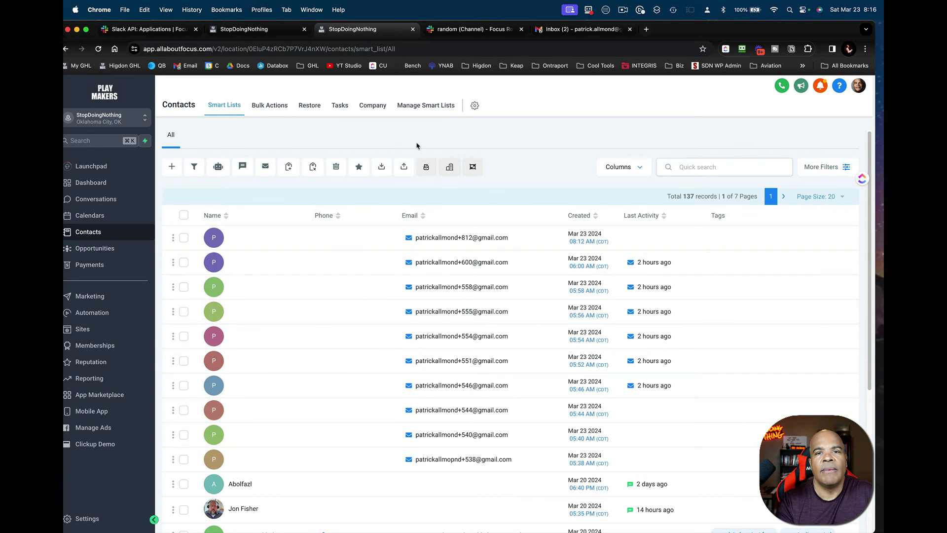
- Read the 'We got the test 3/23/2024 08:15' email in Gmail, then go back to the workflow builder
left_click(585, 32)
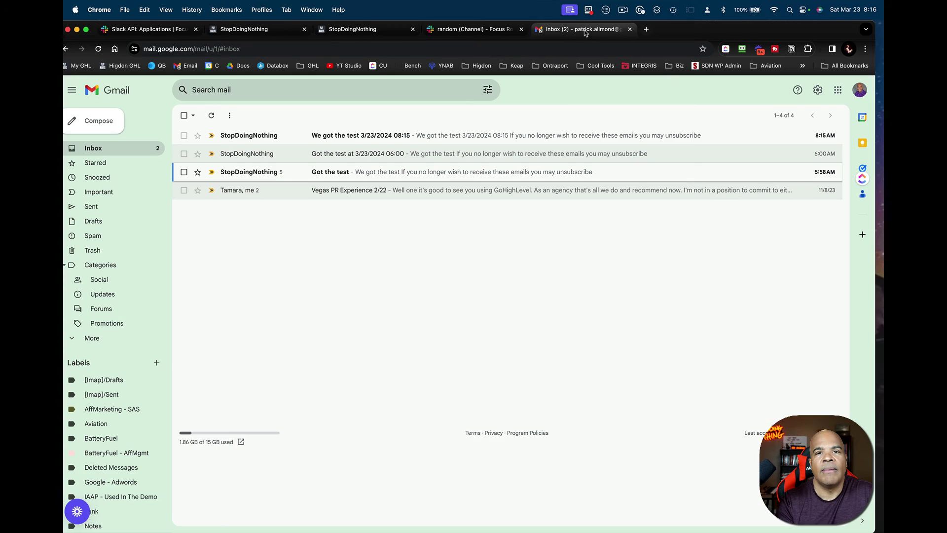
left_click(508, 31)
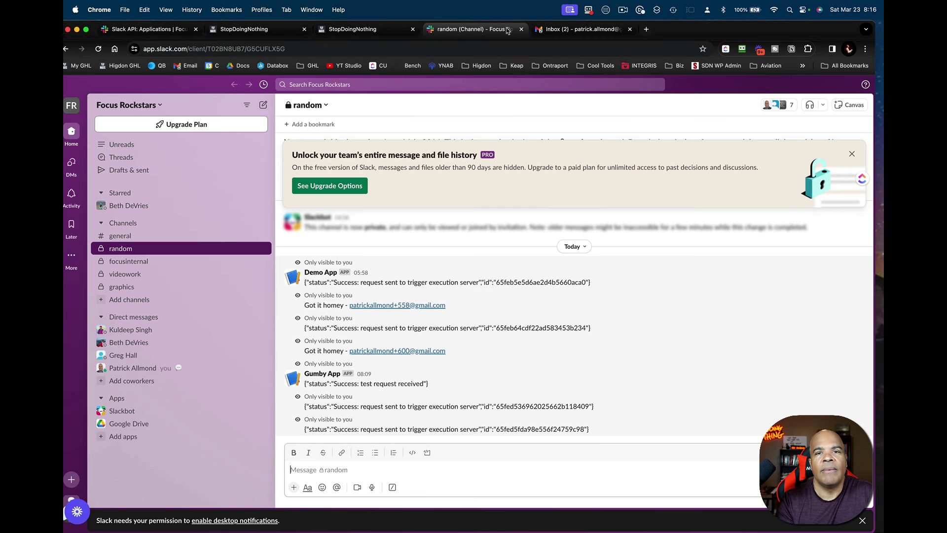
left_click(579, 31)
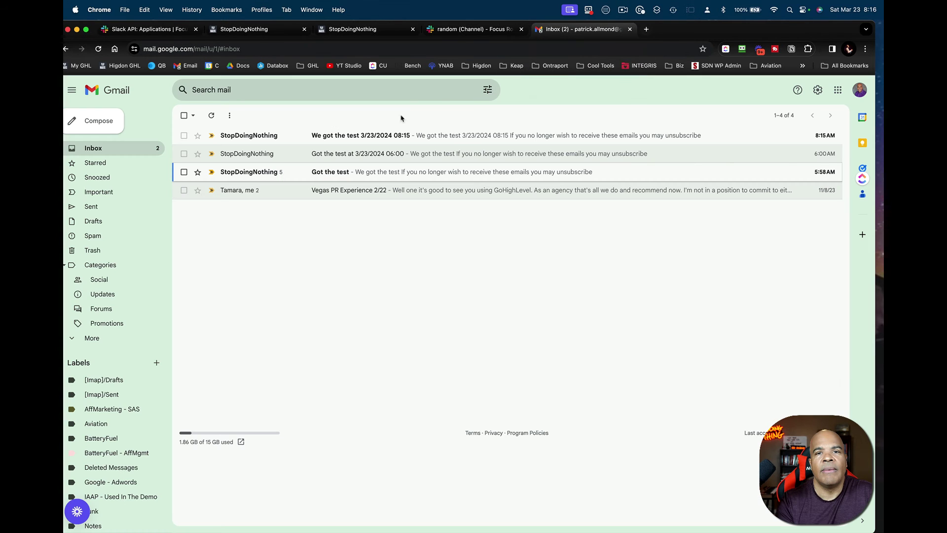
left_click(397, 141)
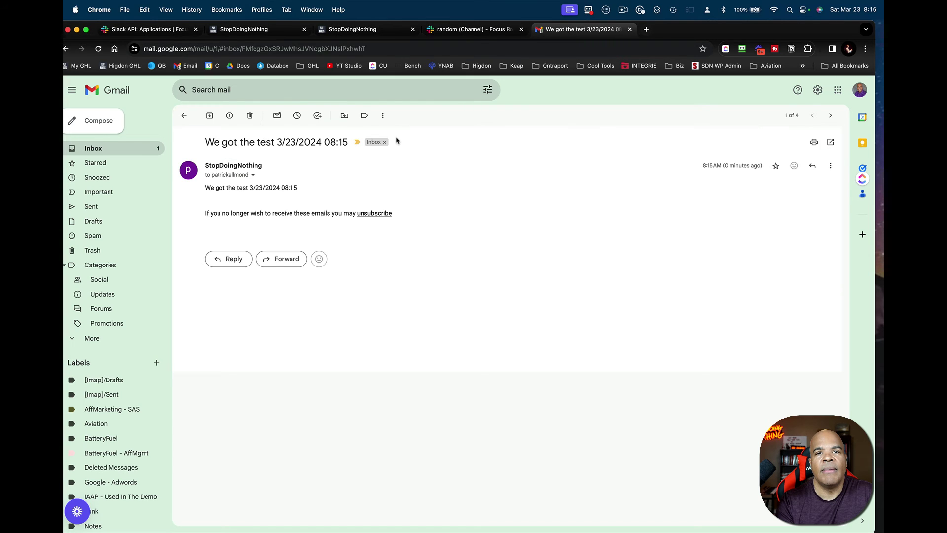
left_click(285, 31)
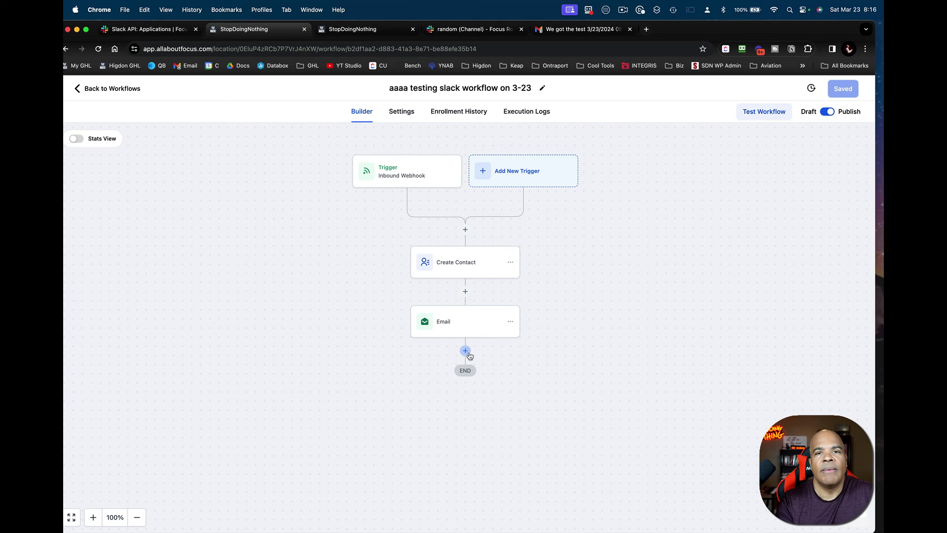
- Add a new step below the Email node and scroll the Actions picker to Send Data
left_click(466, 352)
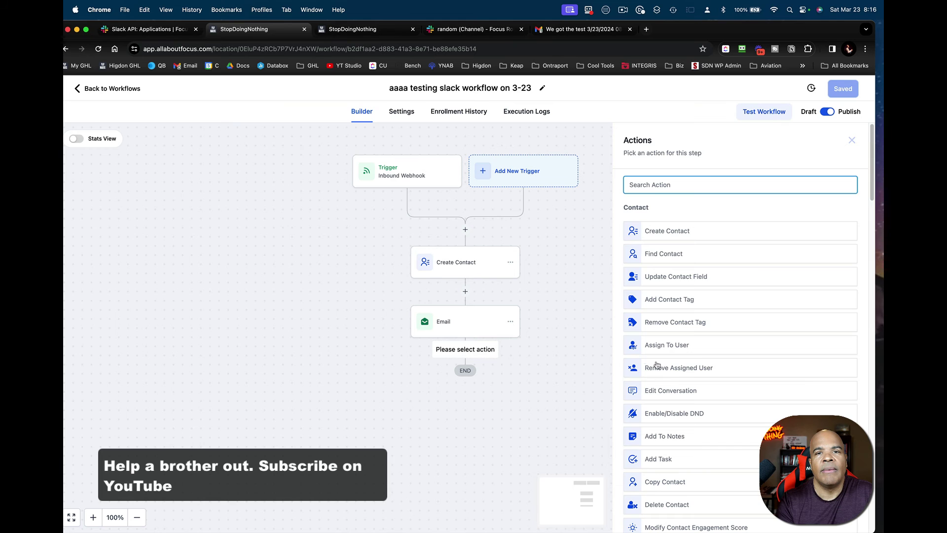
scroll(663, 384, "down", 5)
scroll(664, 384, "down", 4)
scroll(671, 410, "down", 5)
scroll(672, 413, "down", 3)
scroll(672, 413, "up", 1)
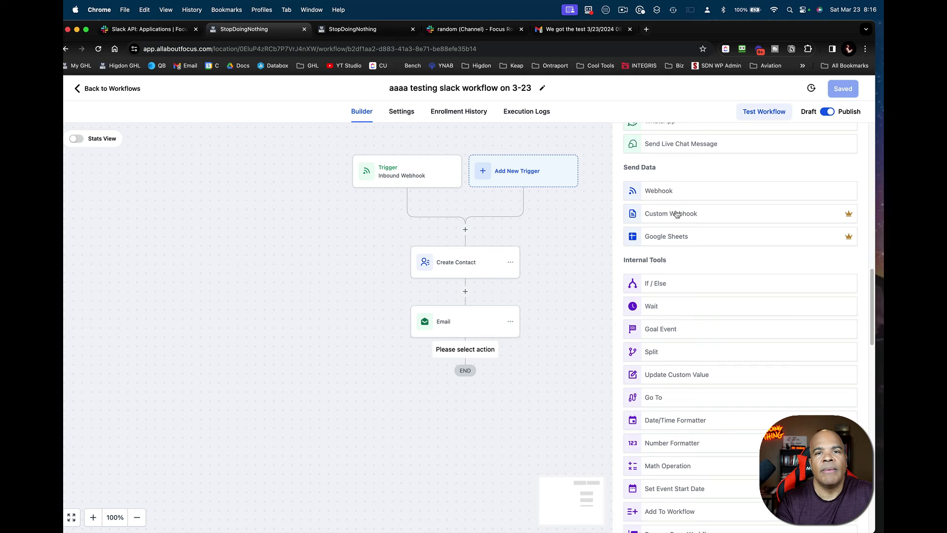
- Choose Custom Webhook and set its URL to Inbound Webhook Trigger > Response_url
left_click(677, 214)
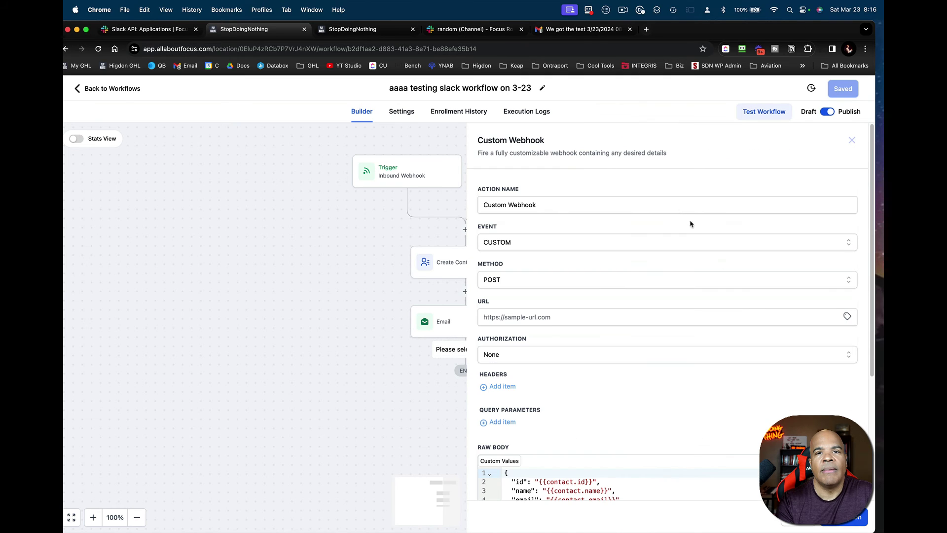
scroll(726, 426, "down", 3)
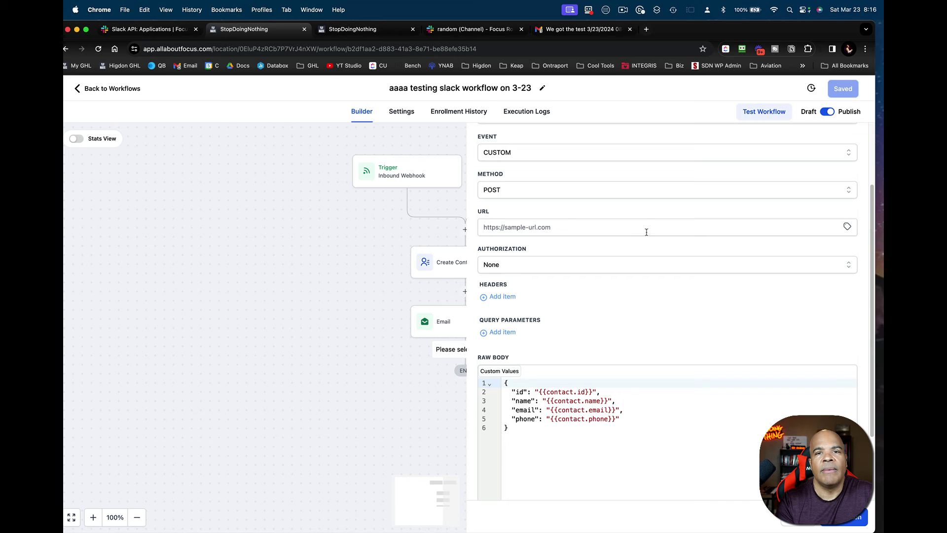
left_click(847, 228)
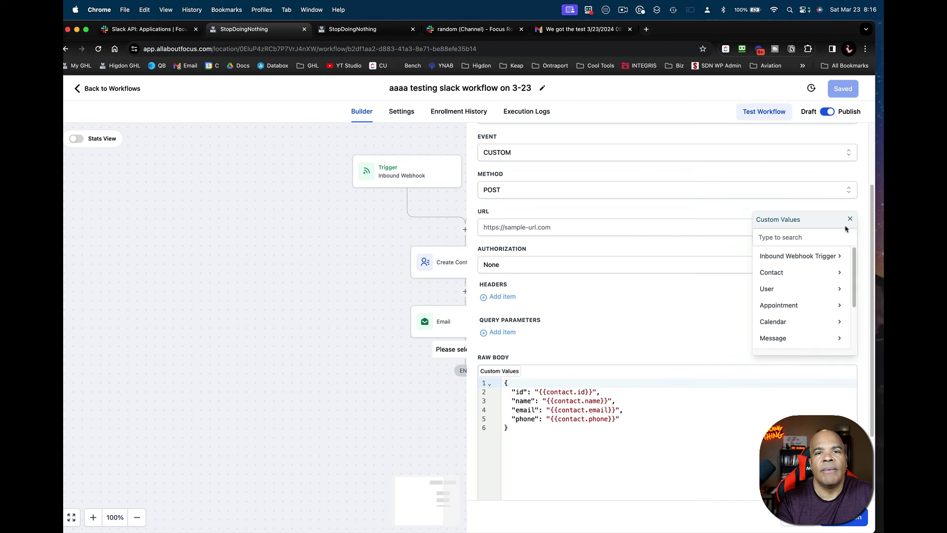
left_click(808, 256)
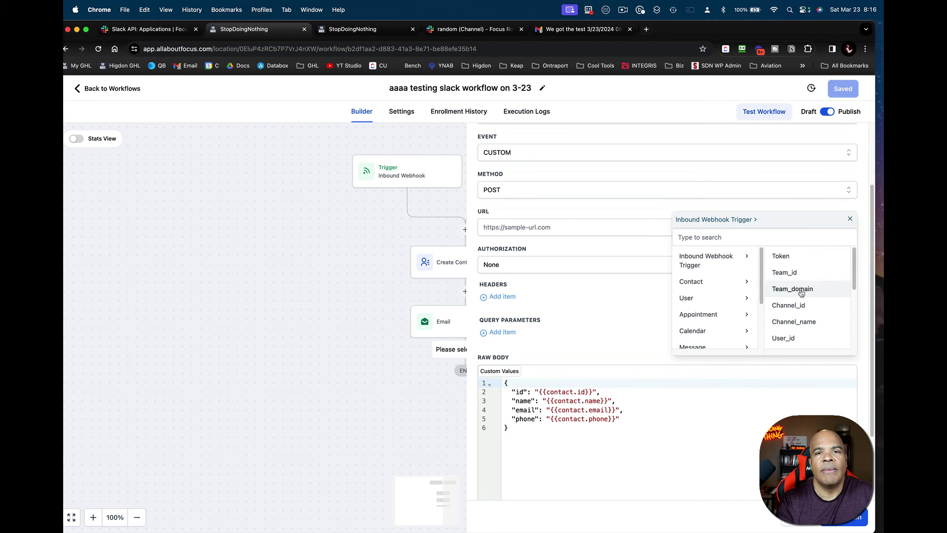
scroll(799, 291, "down", 5)
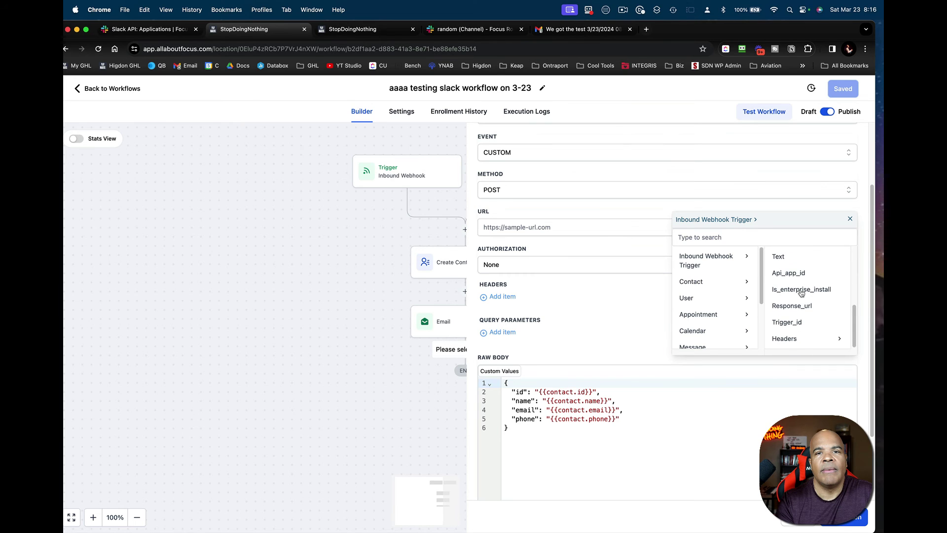
left_click(798, 306)
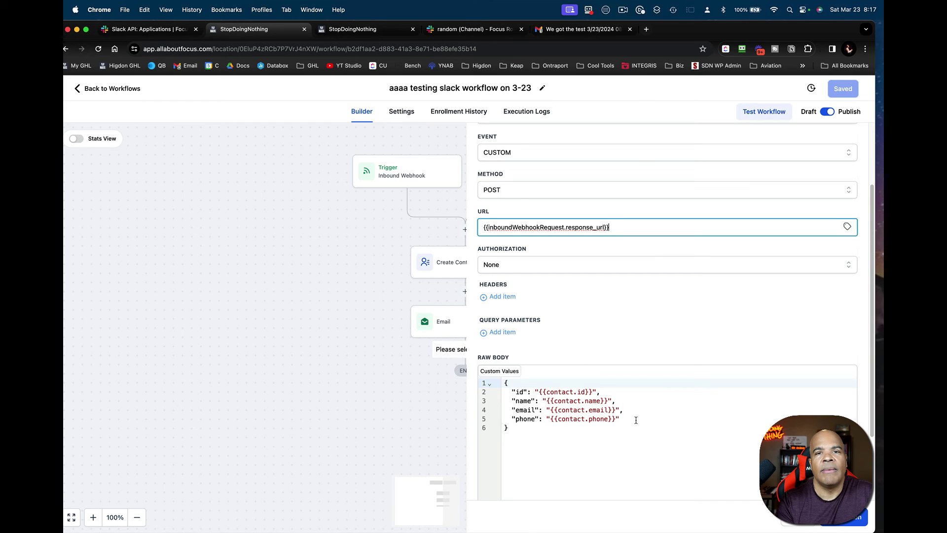
- Delete the name, email and phone lines from the webhook body and rename the 'id' key to 'text'
left_click_drag(636, 420, 496, 400)
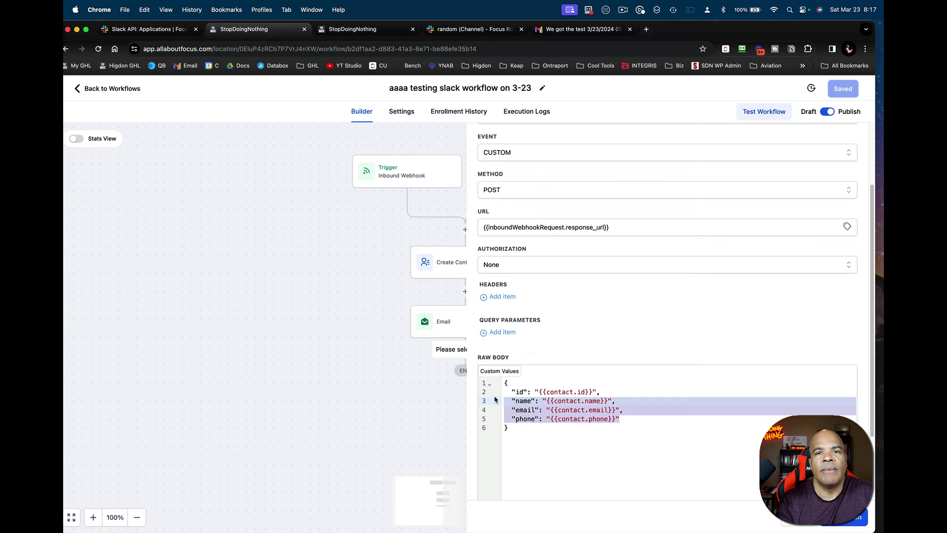
key("BackSpace")
key("Delete")
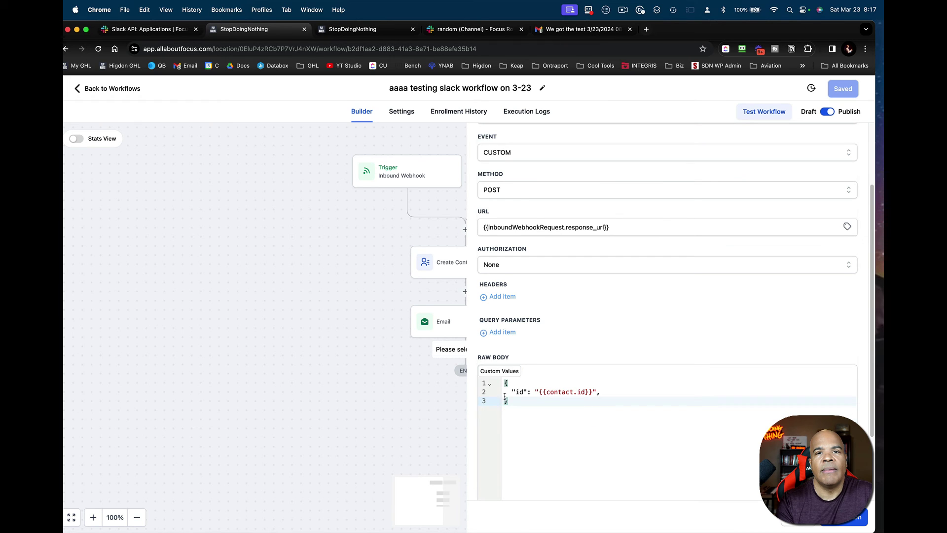
double_click(564, 393)
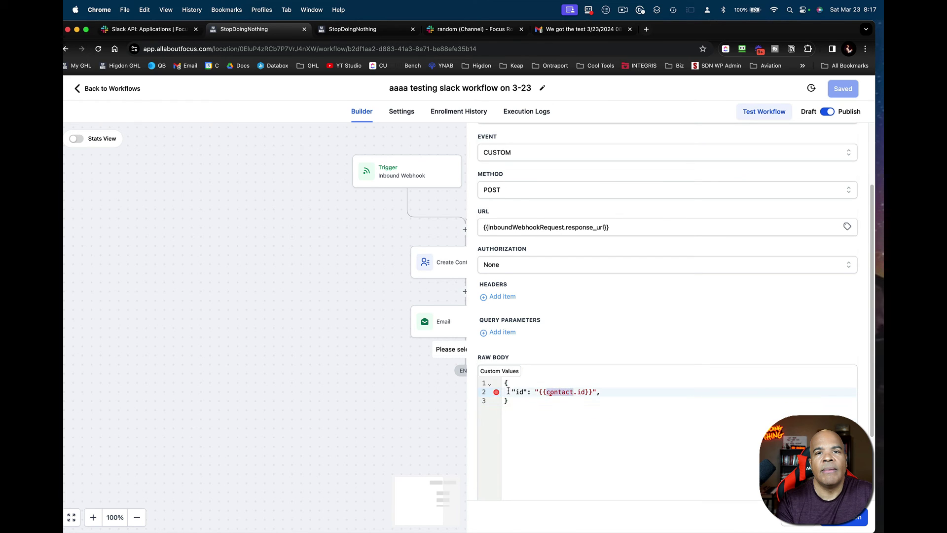
double_click(522, 392)
type("text")
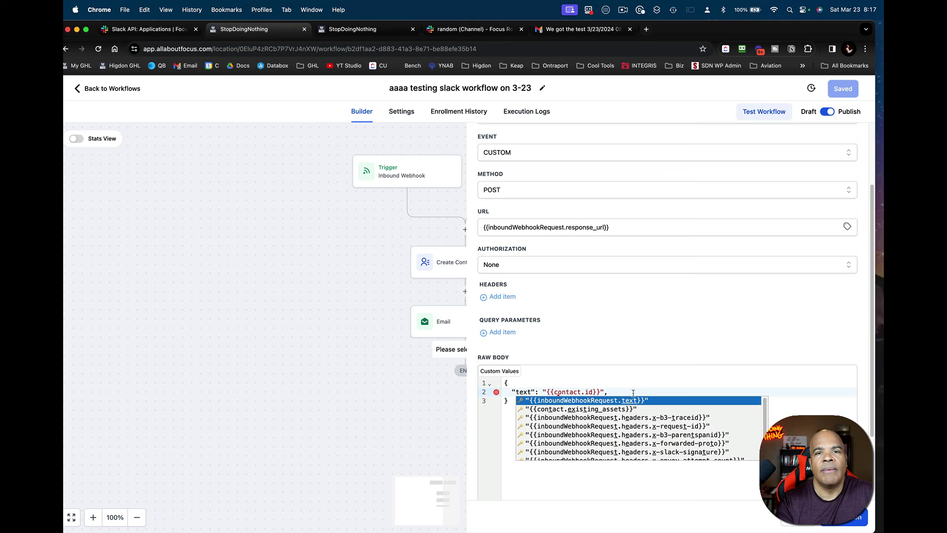
key("Escape")
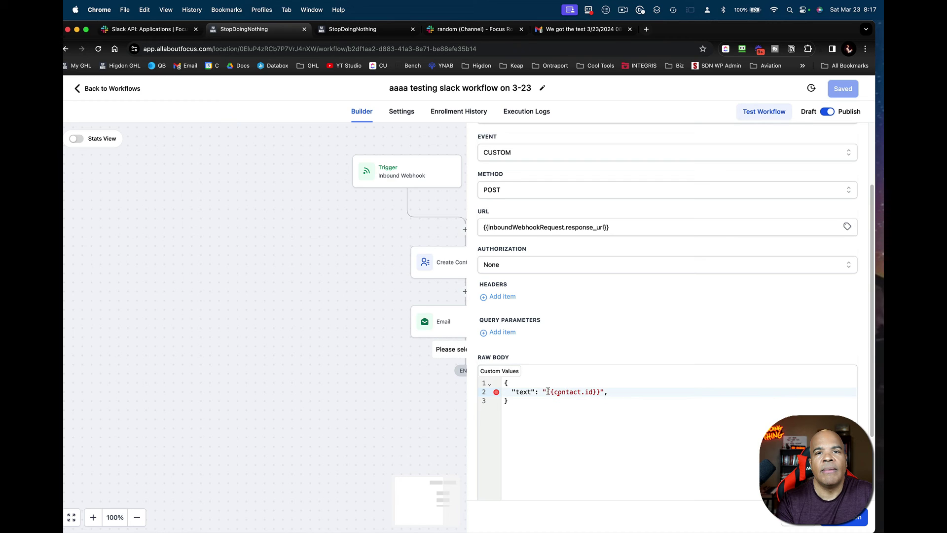
- Prefix {{contact.id}} with 'Got it. Your new contact id is', close the action and save the workflow
left_click_drag(548, 391, 601, 391)
left_click(547, 392)
left_click(592, 384)
left_click(548, 392)
type("Got it. Your new contact I")
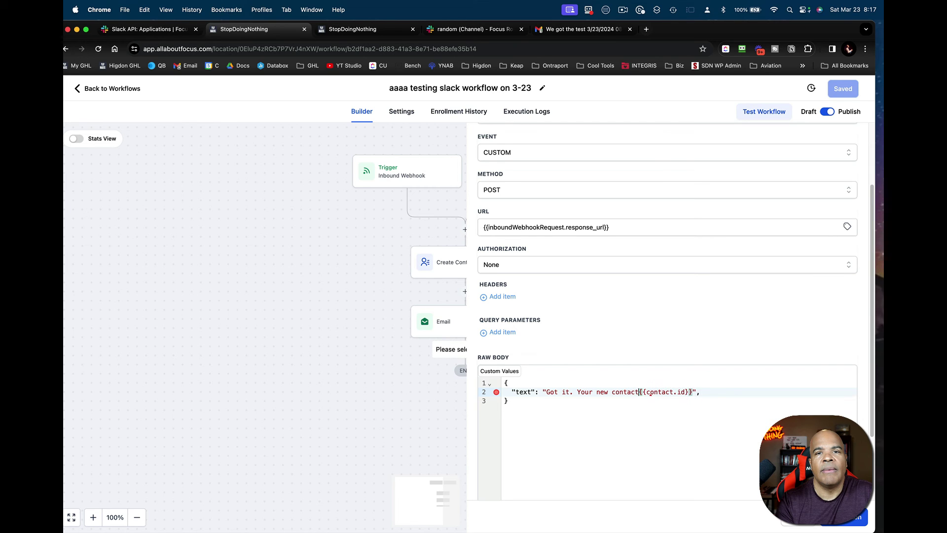
type("id is")
left_click(735, 410)
left_click(737, 393)
left_click(845, 516)
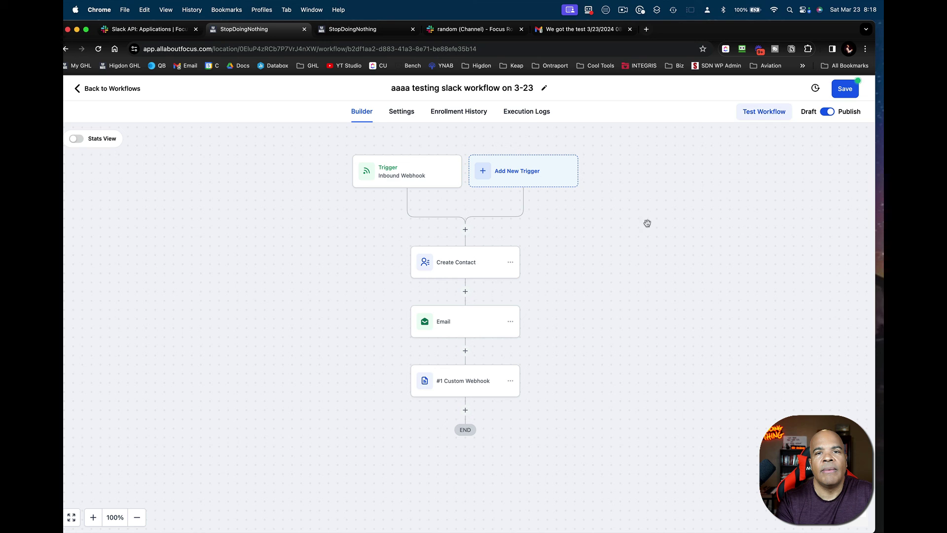
left_click(841, 92)
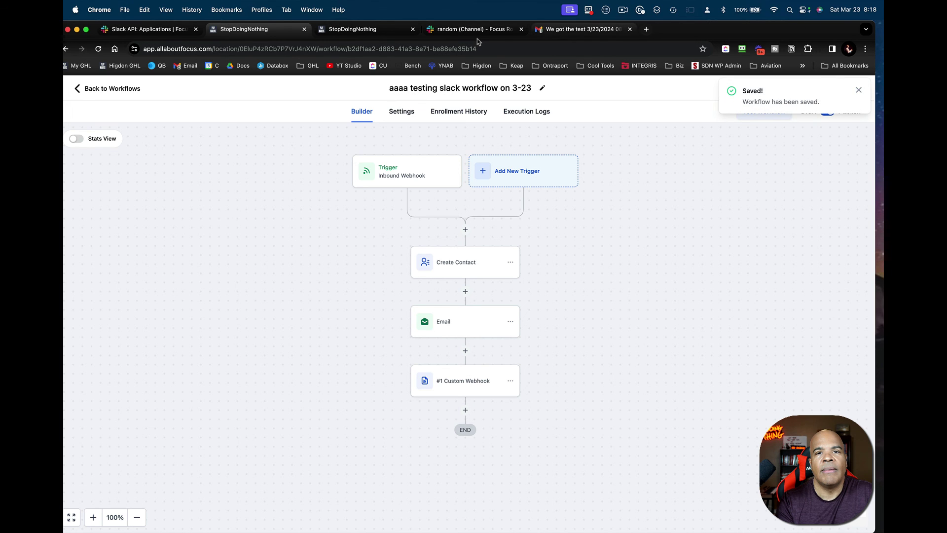
- Send /gumby with a new test email address in Slack's #random channel
left_click(377, 30)
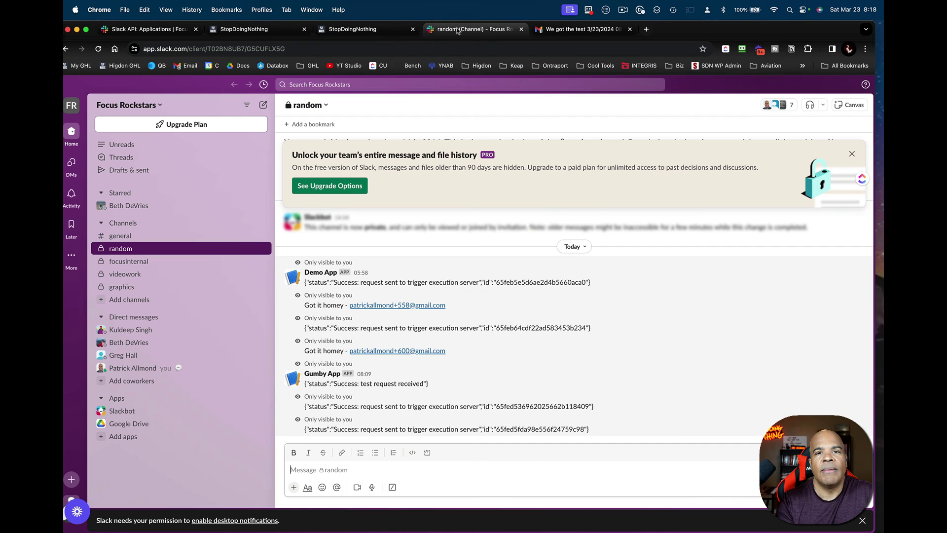
left_click(456, 29)
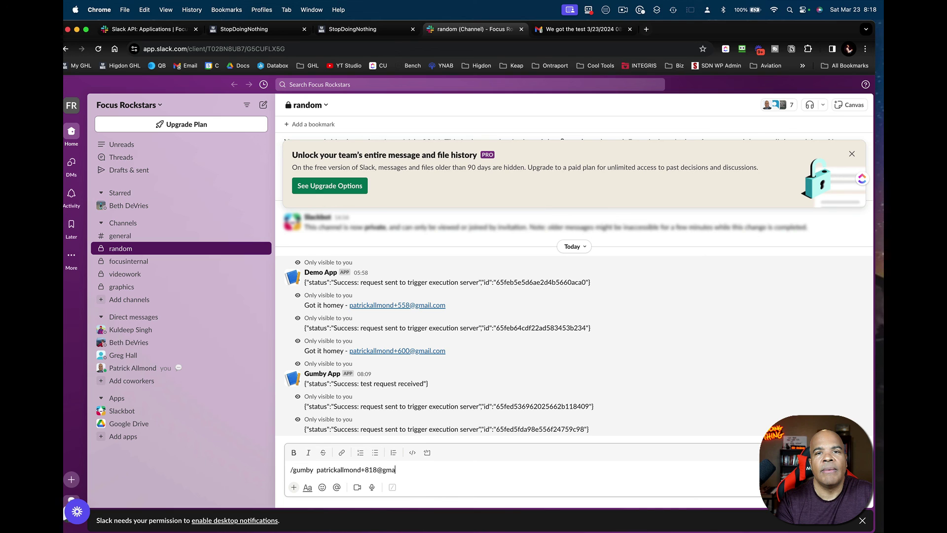
key("Return")
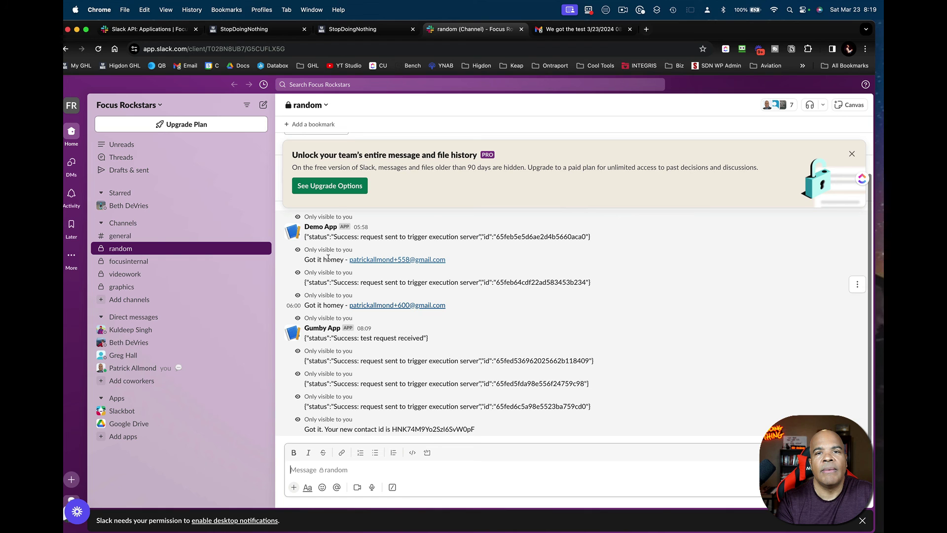
- Open the new contact from the reloaded list and compare its URL ID with the Gmail email and Slack reply
left_click(381, 36)
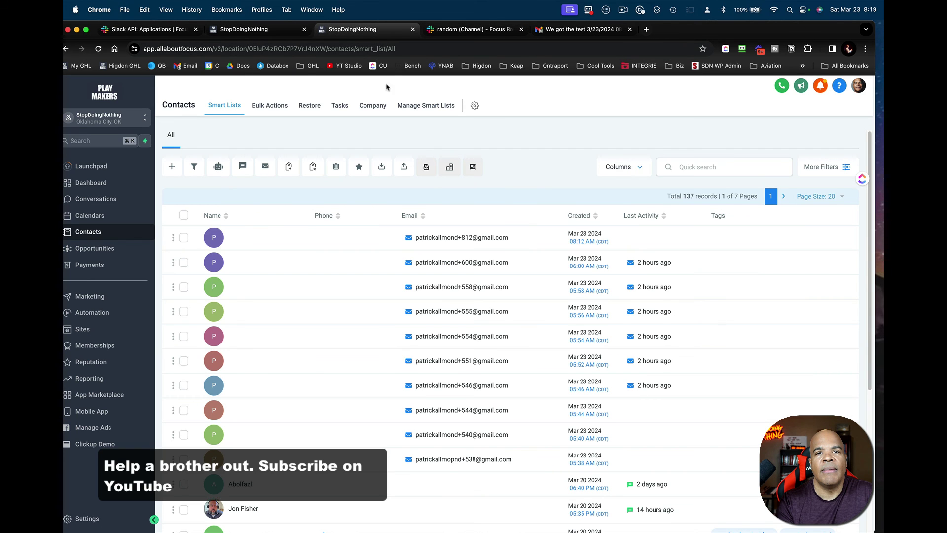
left_click(99, 49)
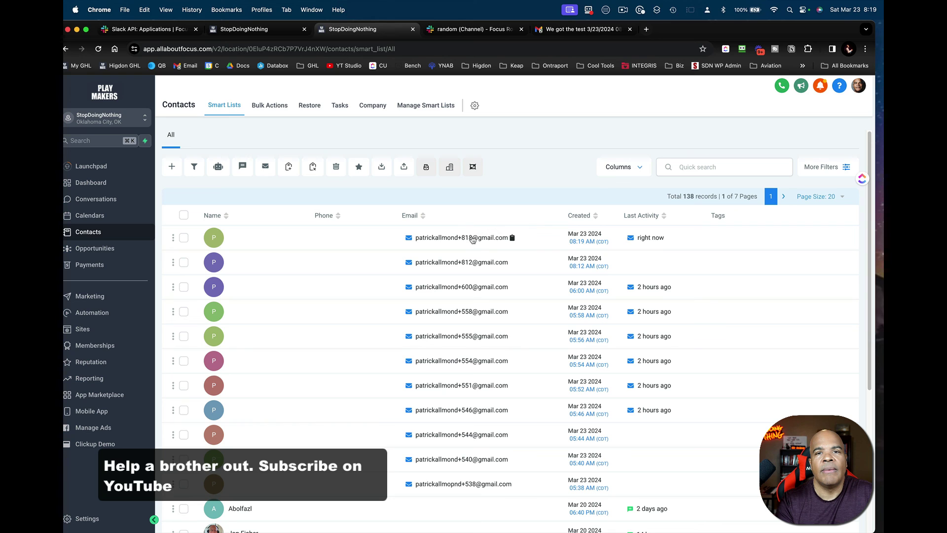
left_click(472, 238)
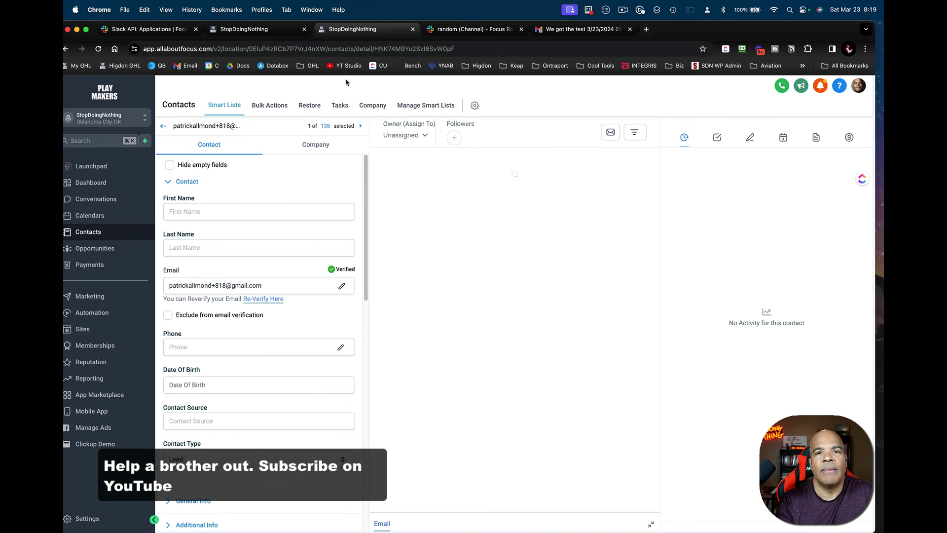
left_click(407, 48)
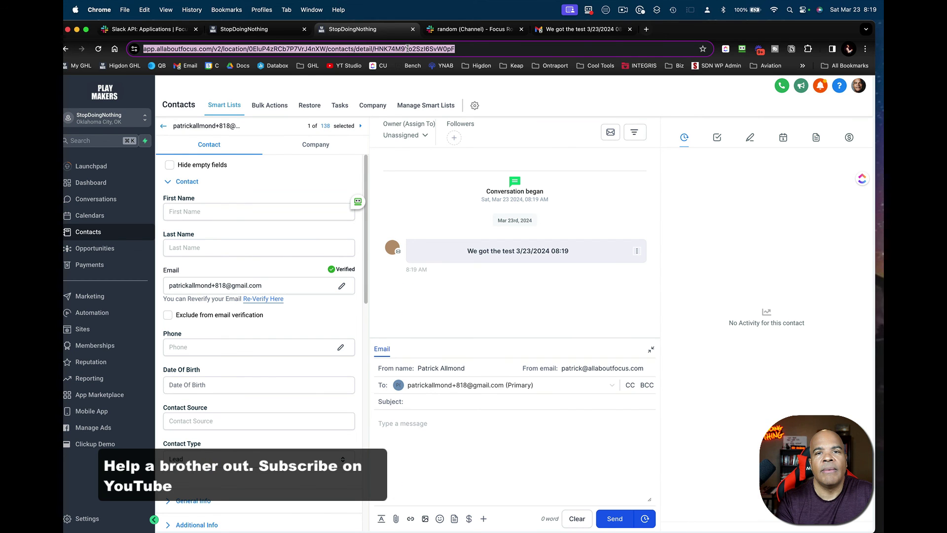
double_click(434, 48)
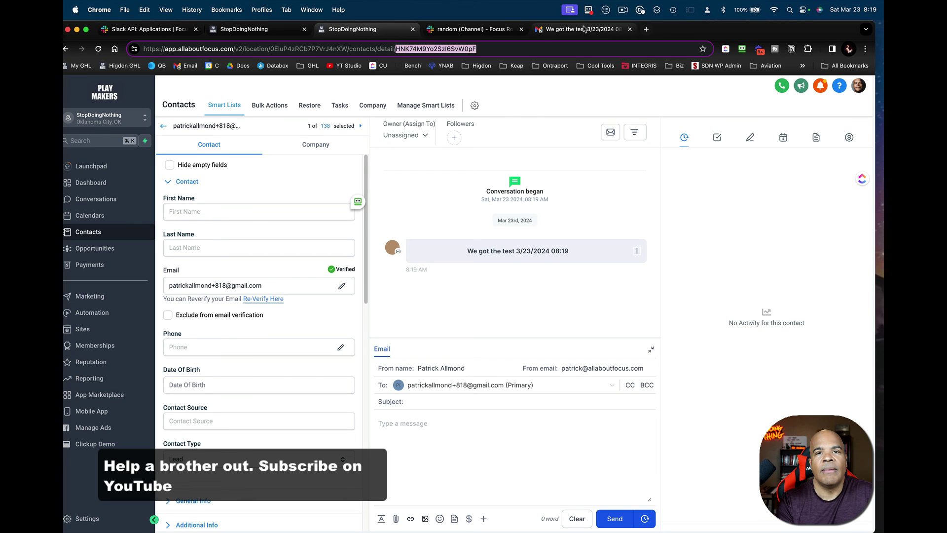
left_click(549, 31)
left_click(507, 31)
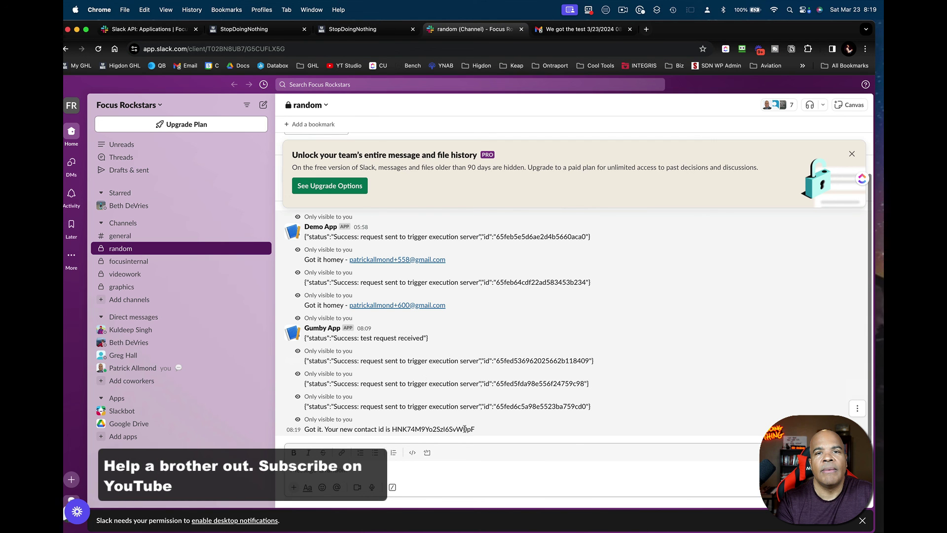
- Review the Slack workflow's Settings tab, then return to its Builder canvas
left_click(166, 30)
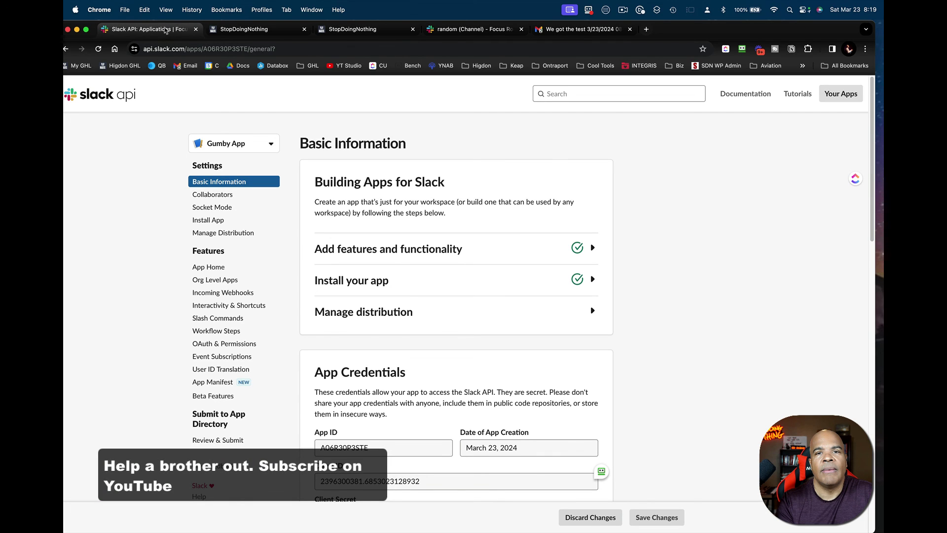
left_click(257, 29)
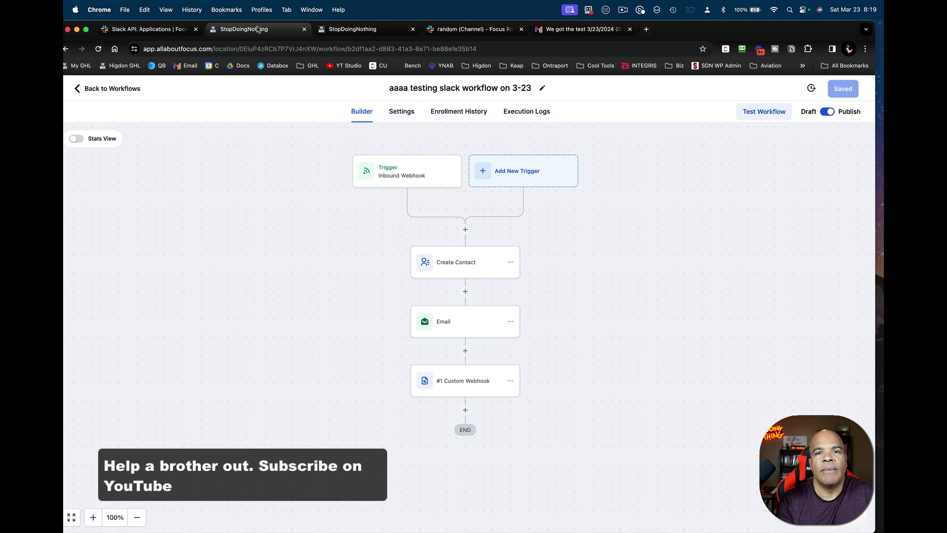
left_click(402, 113)
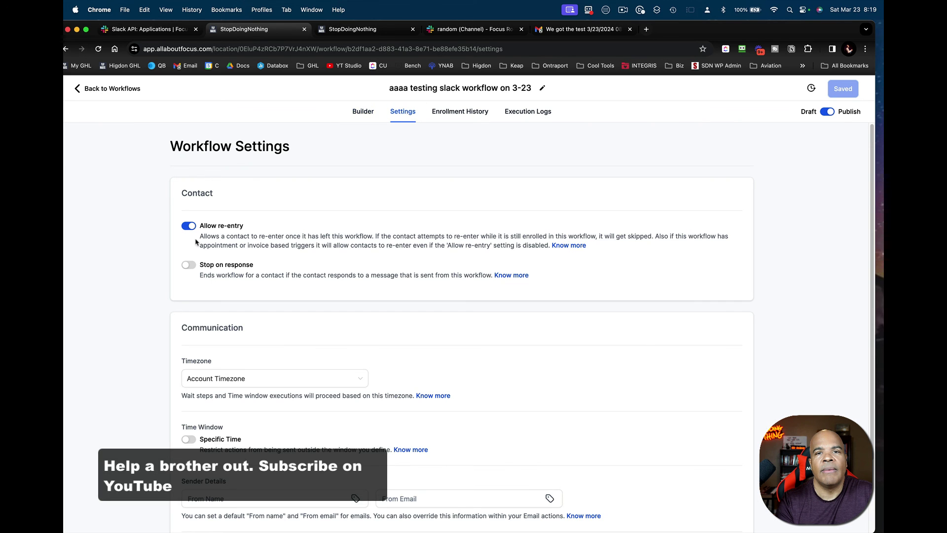
left_click(366, 115)
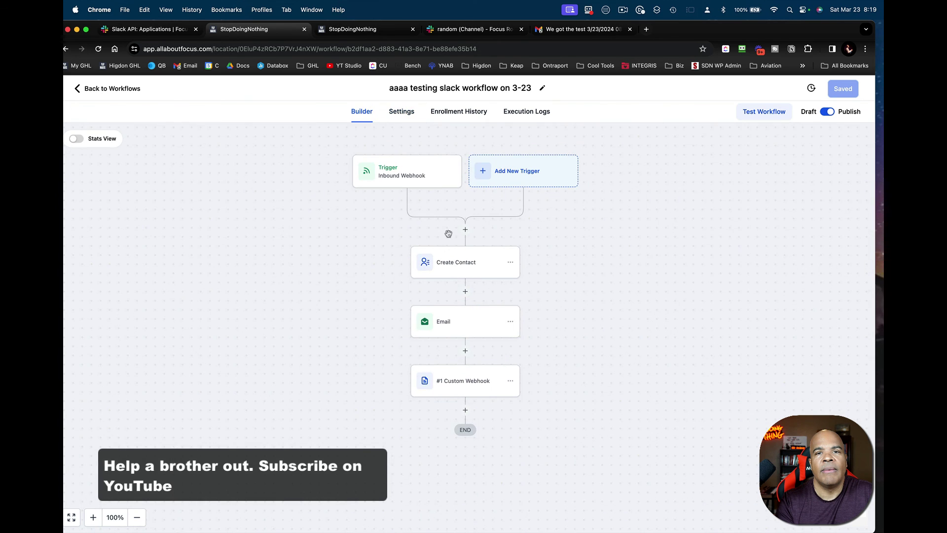